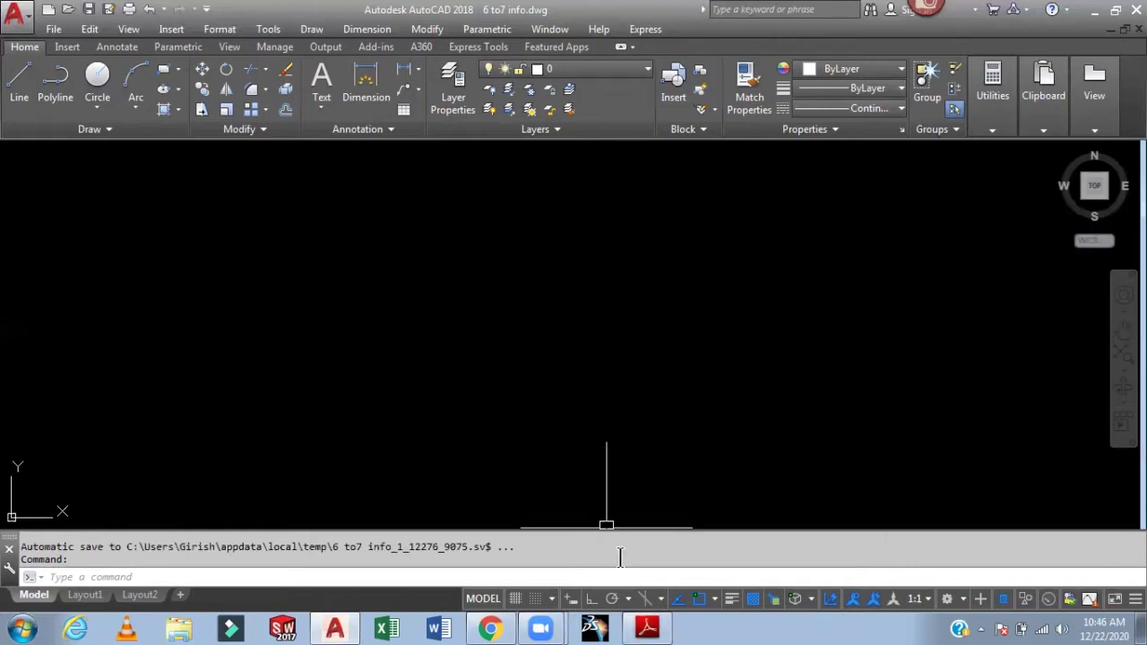
- Turn on Ortho and Isometric Drafting (Left isoplane), checking the reference PDF before and after
left_click(652, 630)
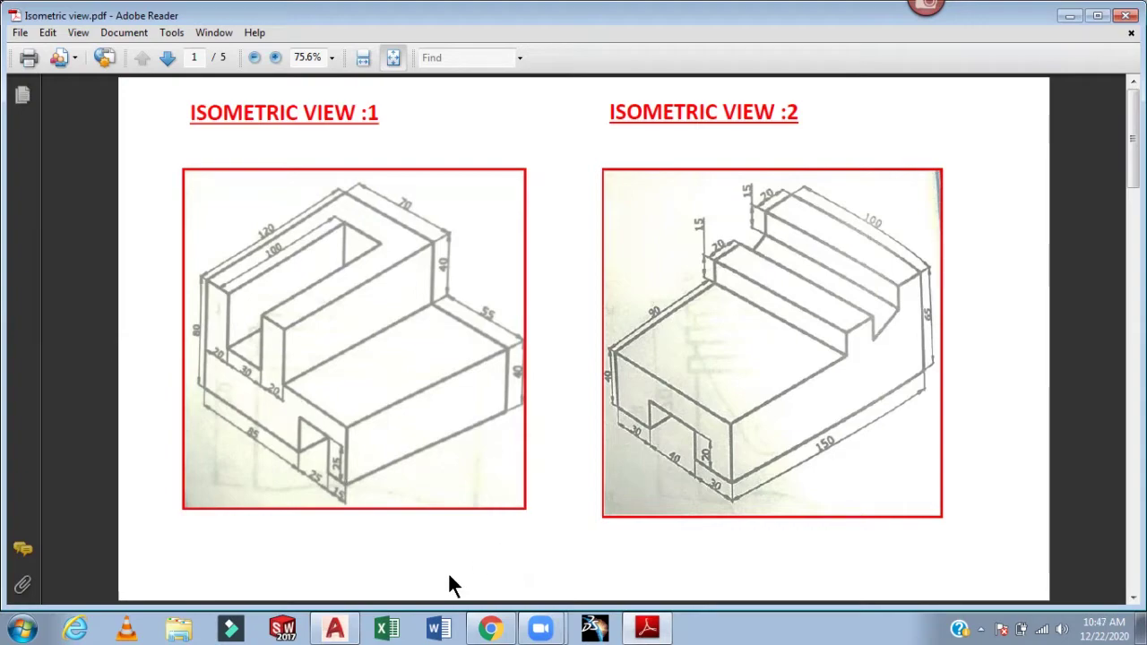
left_click(337, 630)
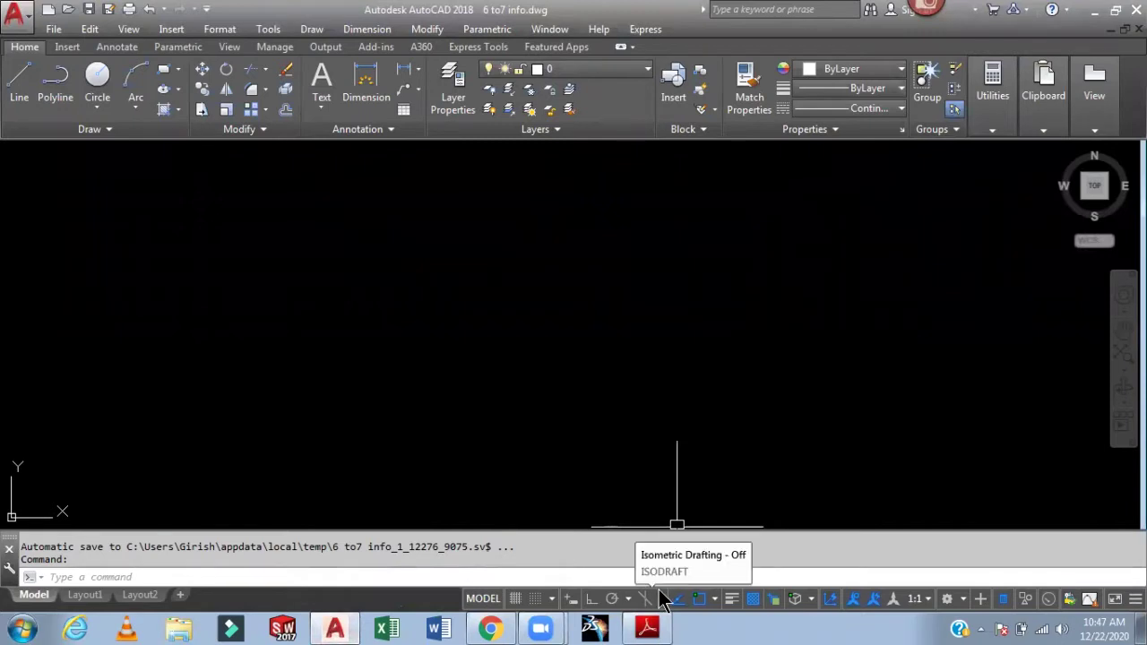
left_click(592, 598)
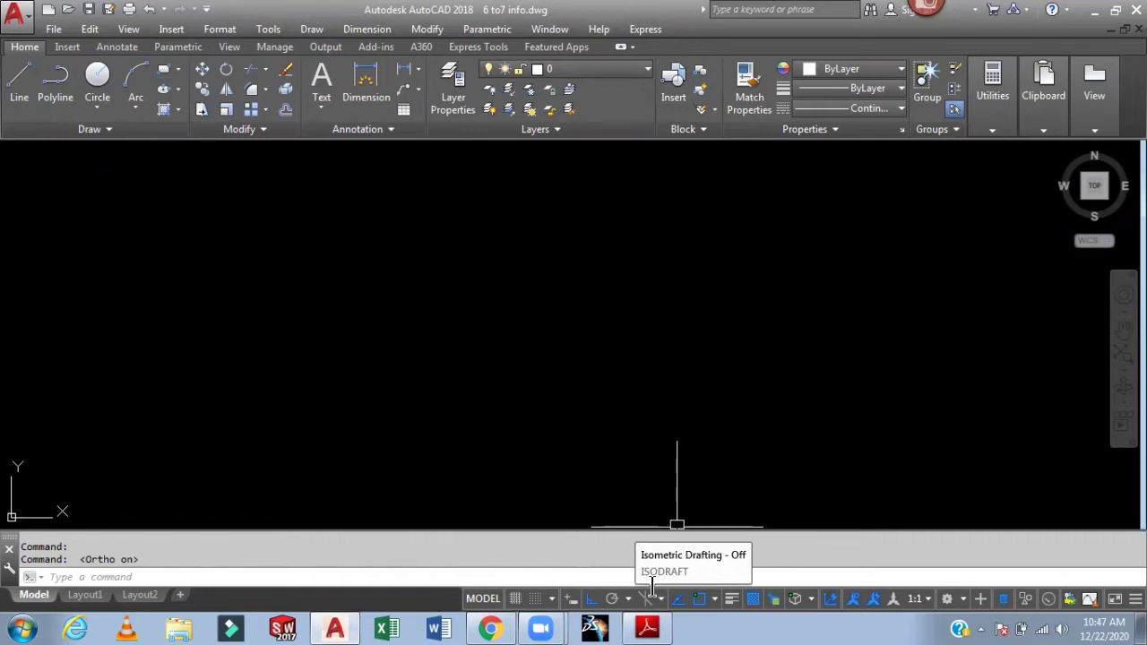
left_click(649, 593)
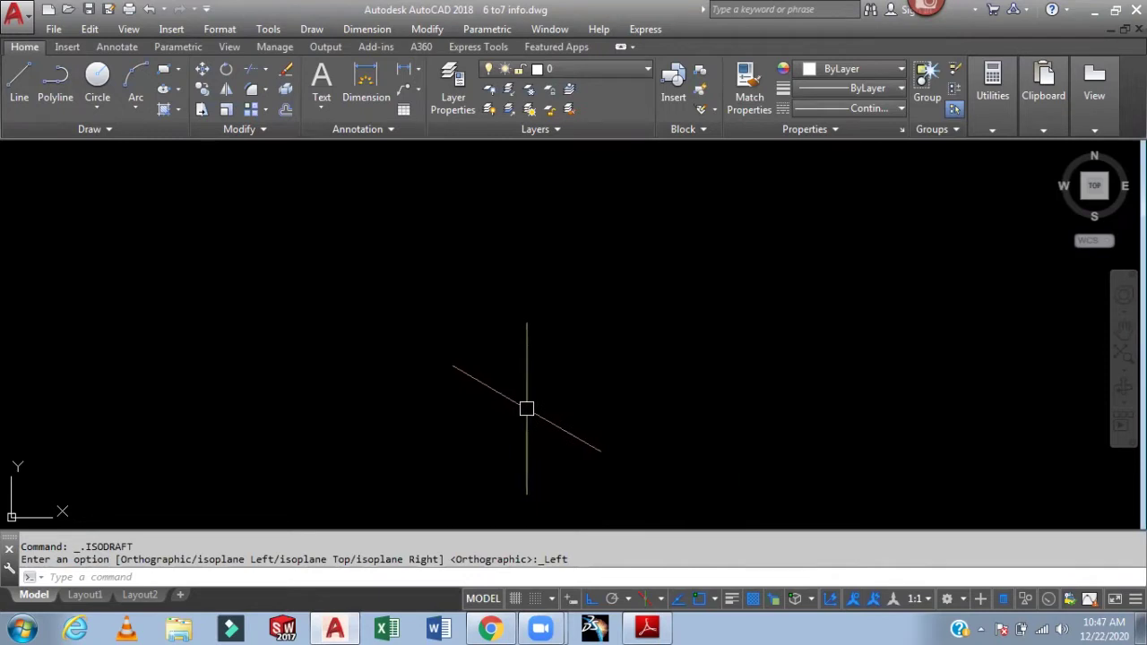
left_click(646, 628)
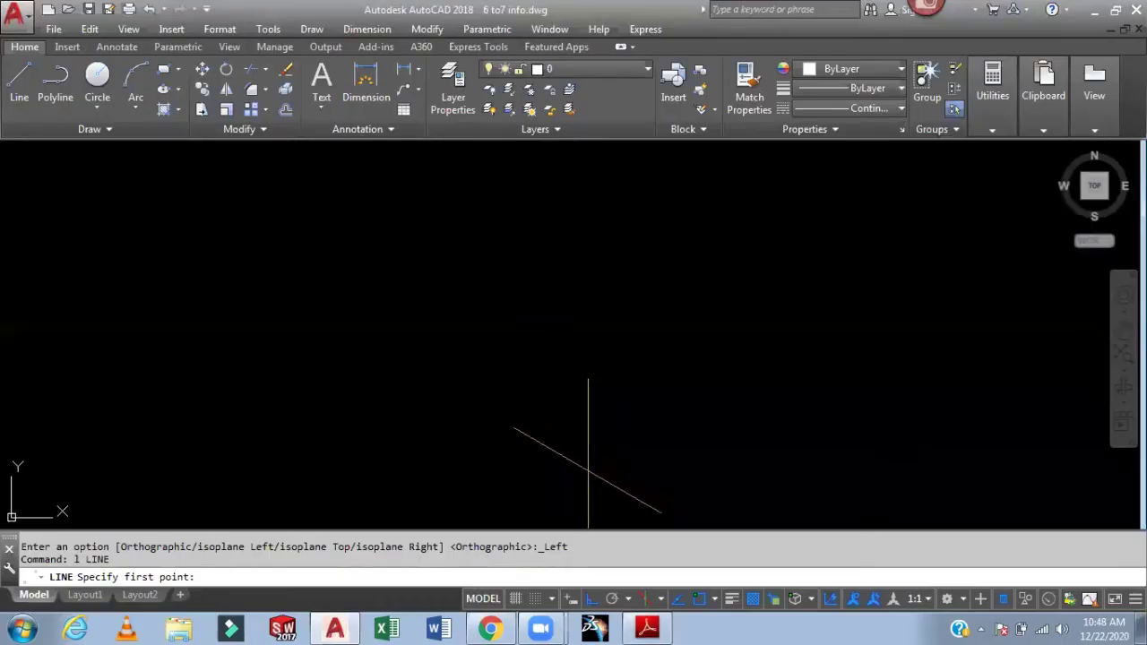
type("l")
left_click(589, 469)
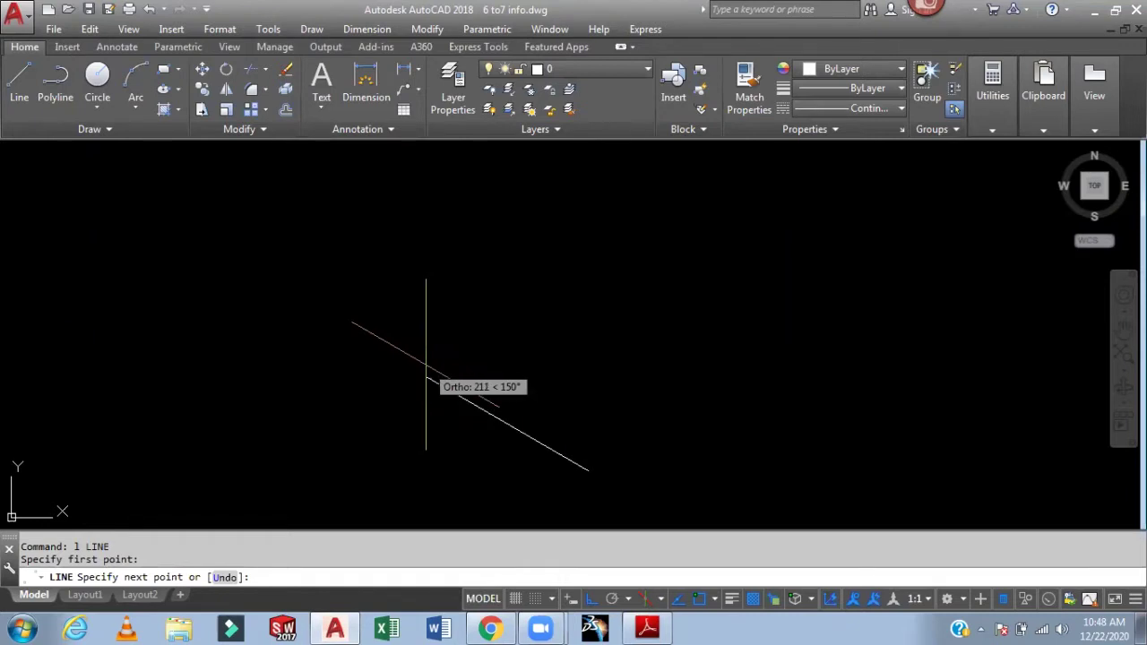
- Draw the first profile edges of 15, 25, 25, 25 and 85 units
type("15")
key("Return")
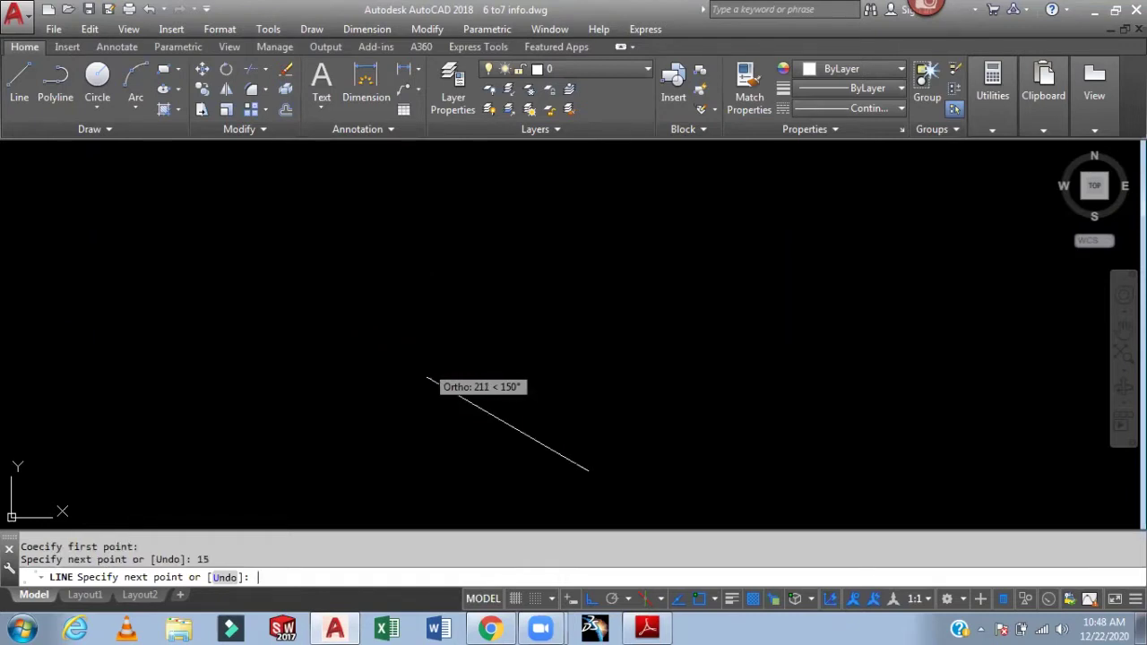
middle_click_drag(605, 289, 539, 220)
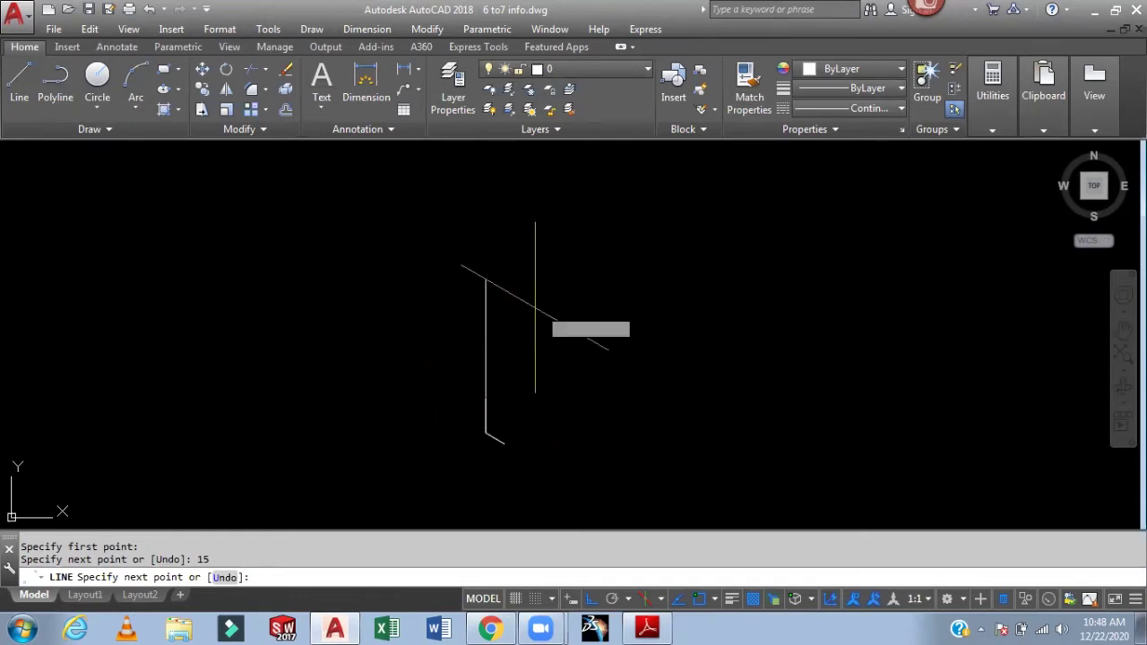
type("25")
key("Return")
type("25")
key("Return")
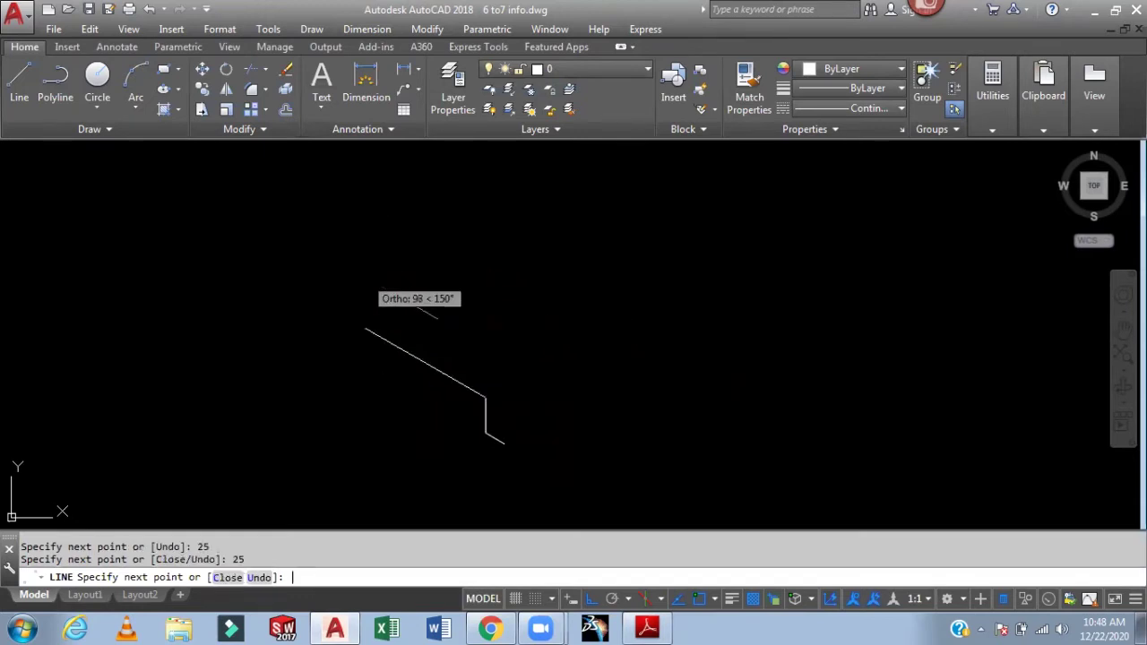
type("25")
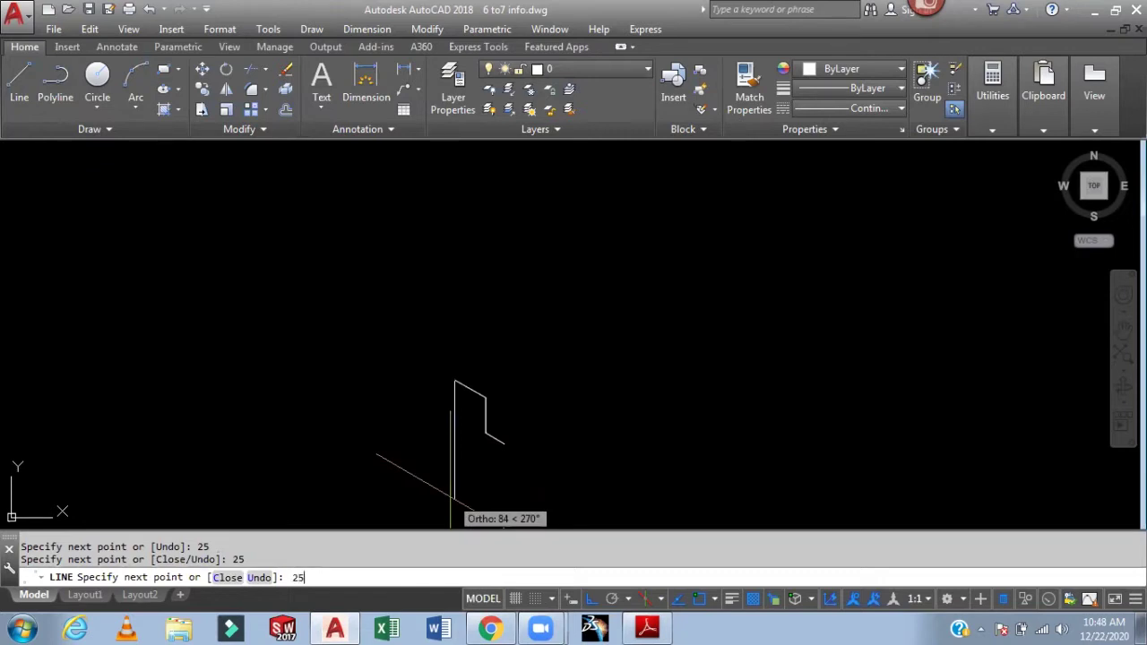
key("Return")
type("85")
key("Return")
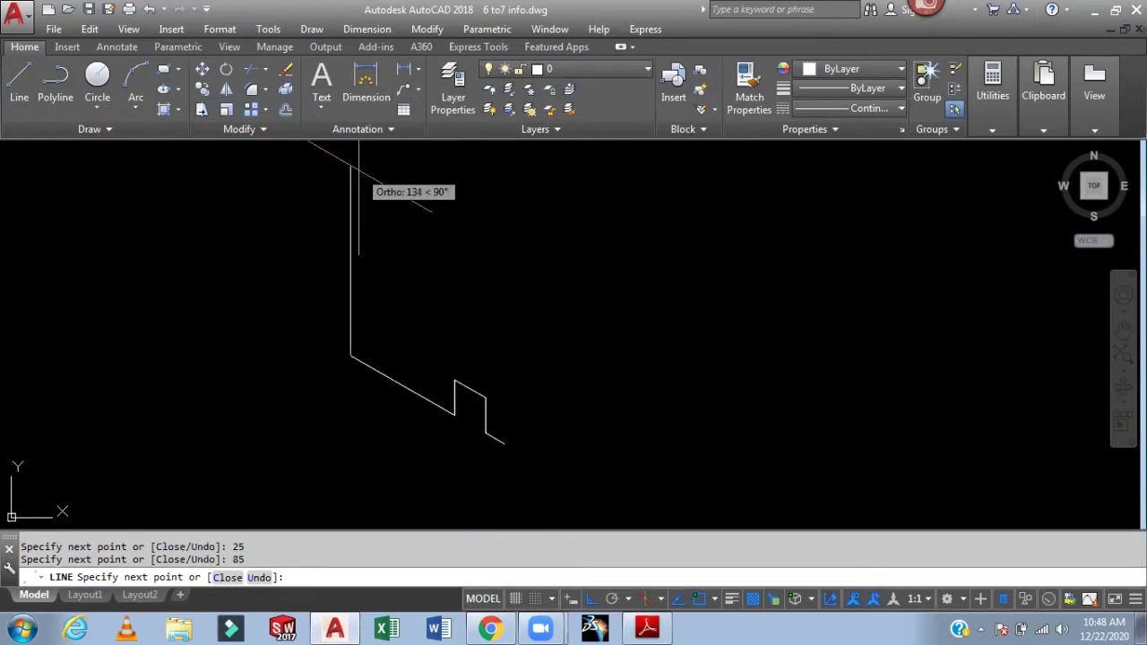
- Continue with 80, 20, 40, 30, 40, 40 and 55-unit edges, then close the outline
type("80")
key("Return")
type("20")
key("Return")
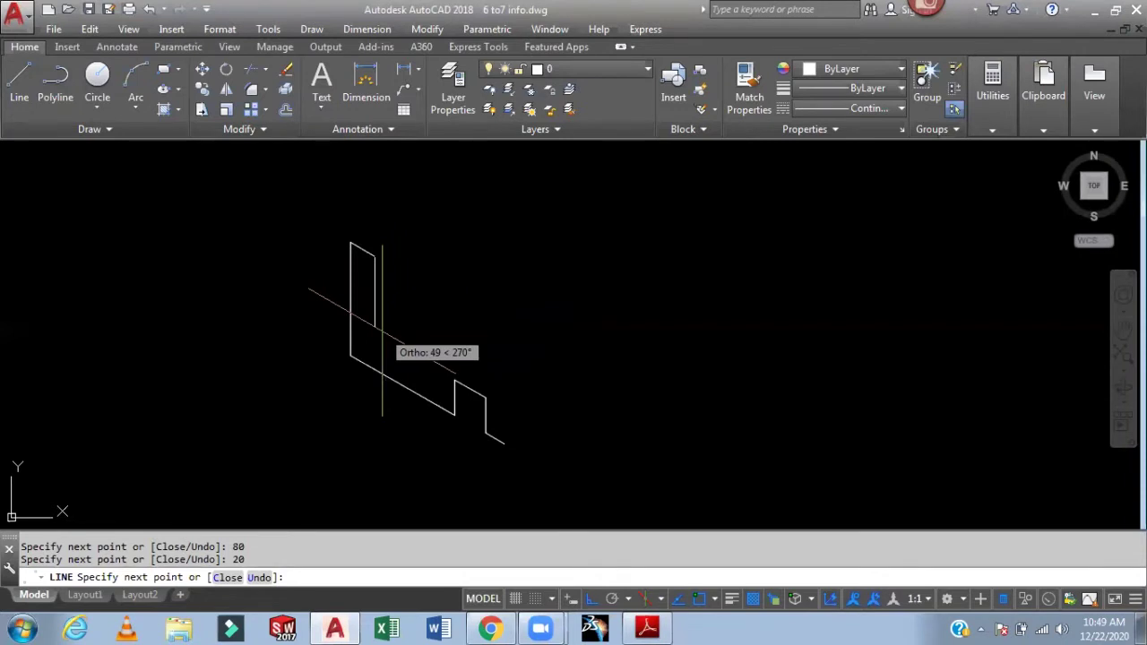
type("40")
key("Return")
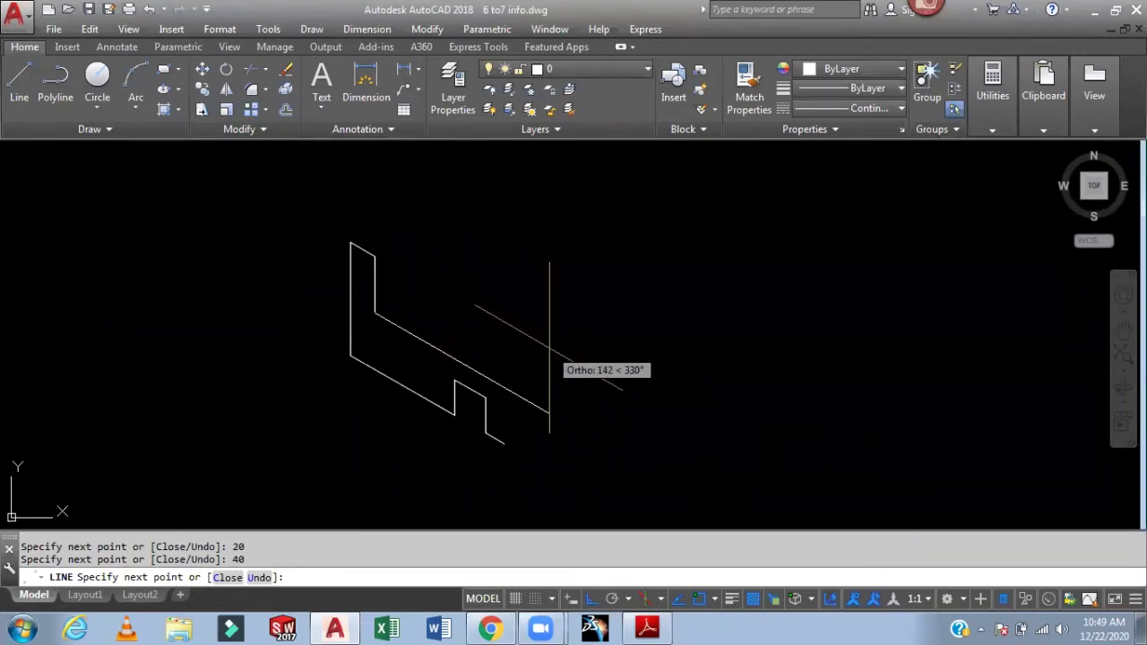
type("30")
key("Return")
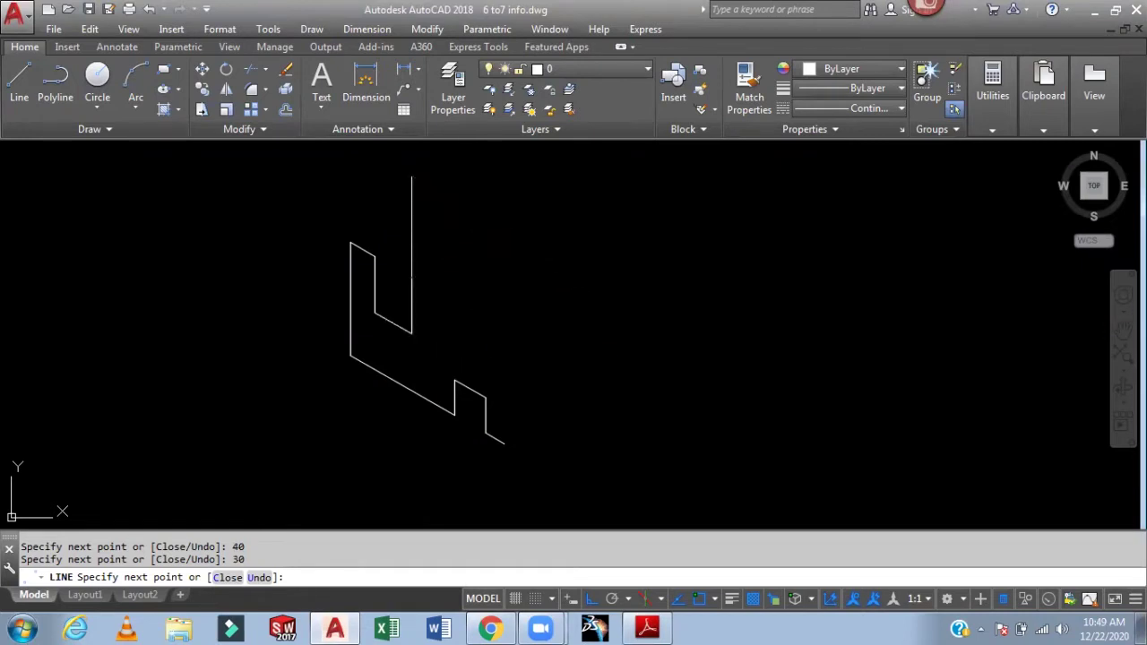
type("40")
key("Return")
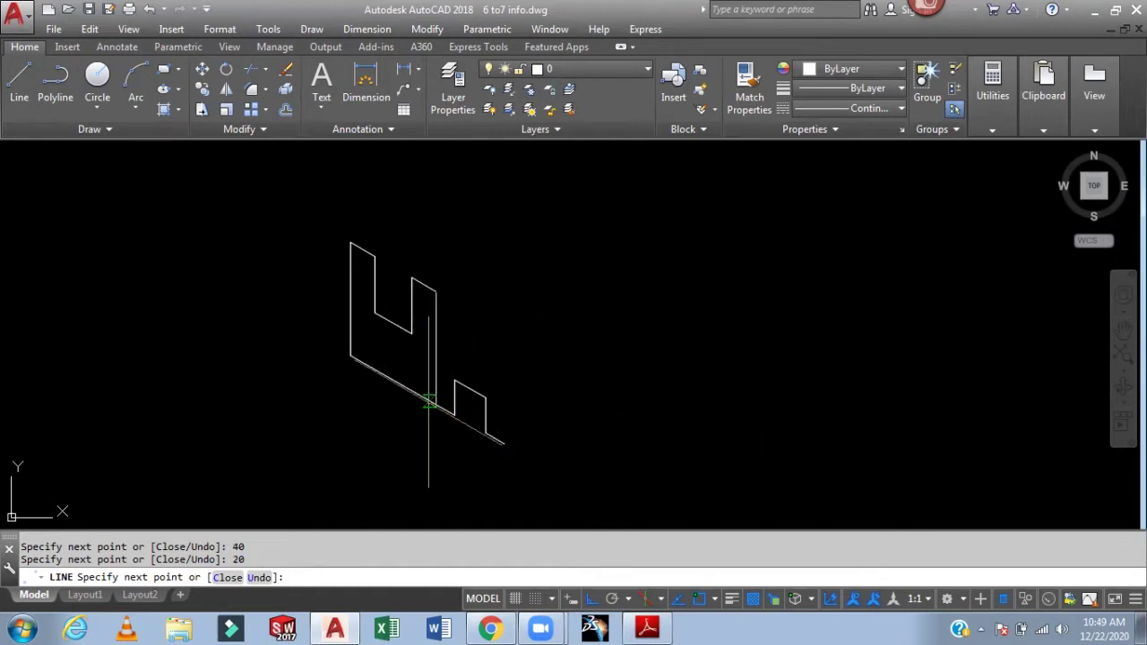
type("40")
key("Return")
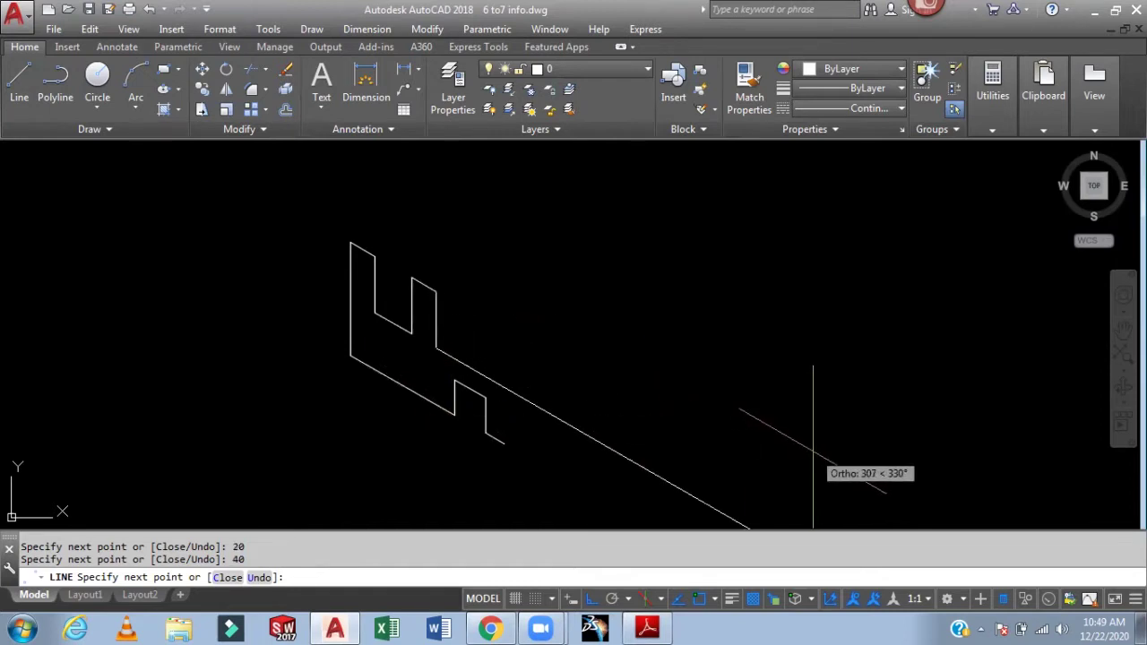
type("55")
key("Return")
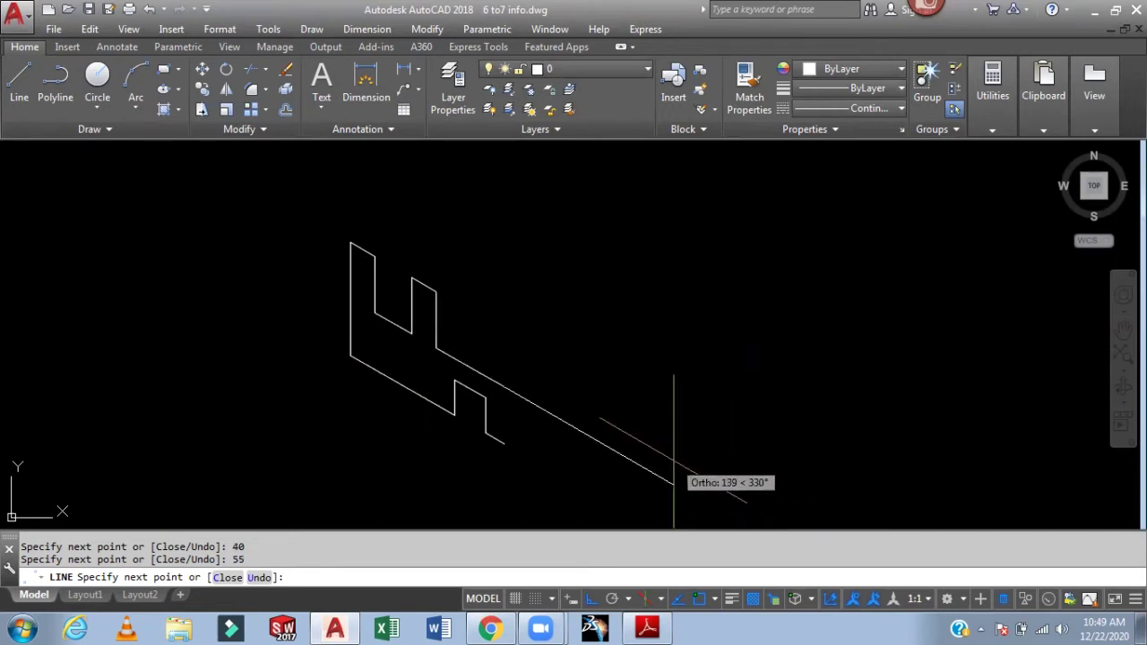
type("c")
key("Return")
scroll(509, 297, "down", 2)
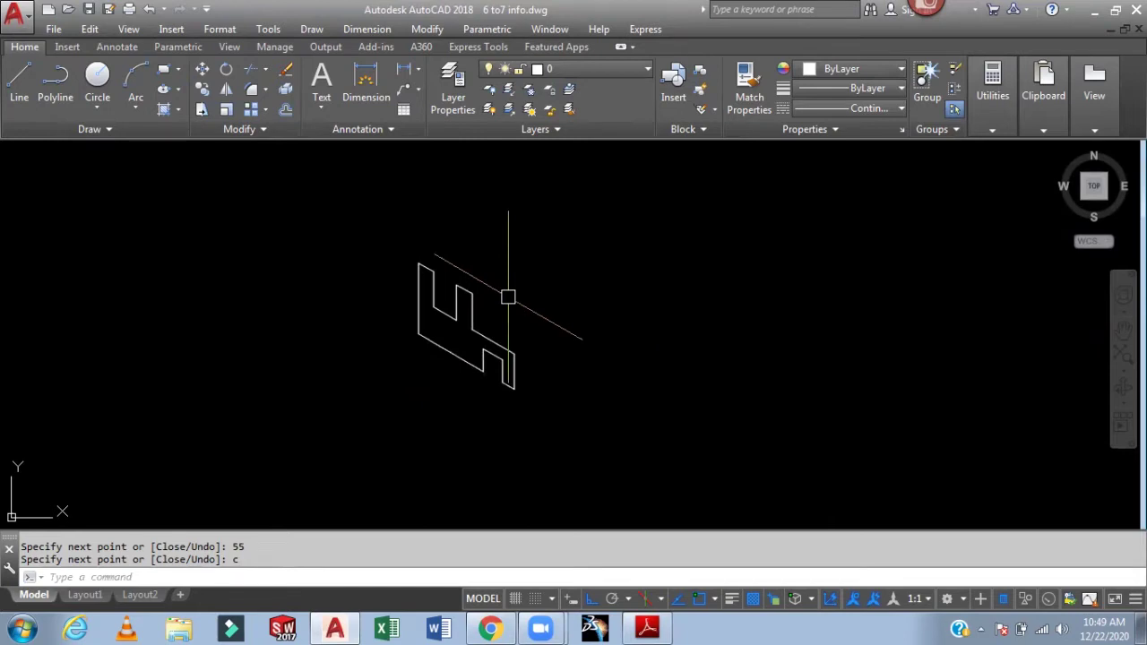
scroll(508, 294, "up", 2)
- Start COPY and select the right vertical, lower slanted and two other vertical profile edges
middle_click_drag(529, 296, 615, 312)
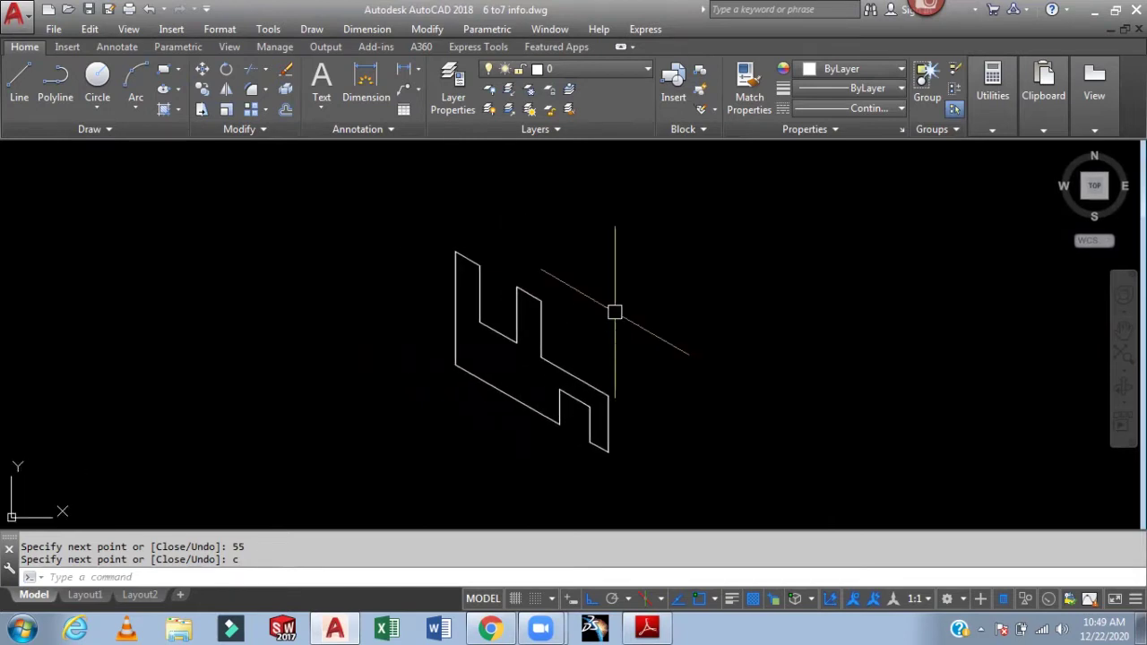
type("co")
key("Return")
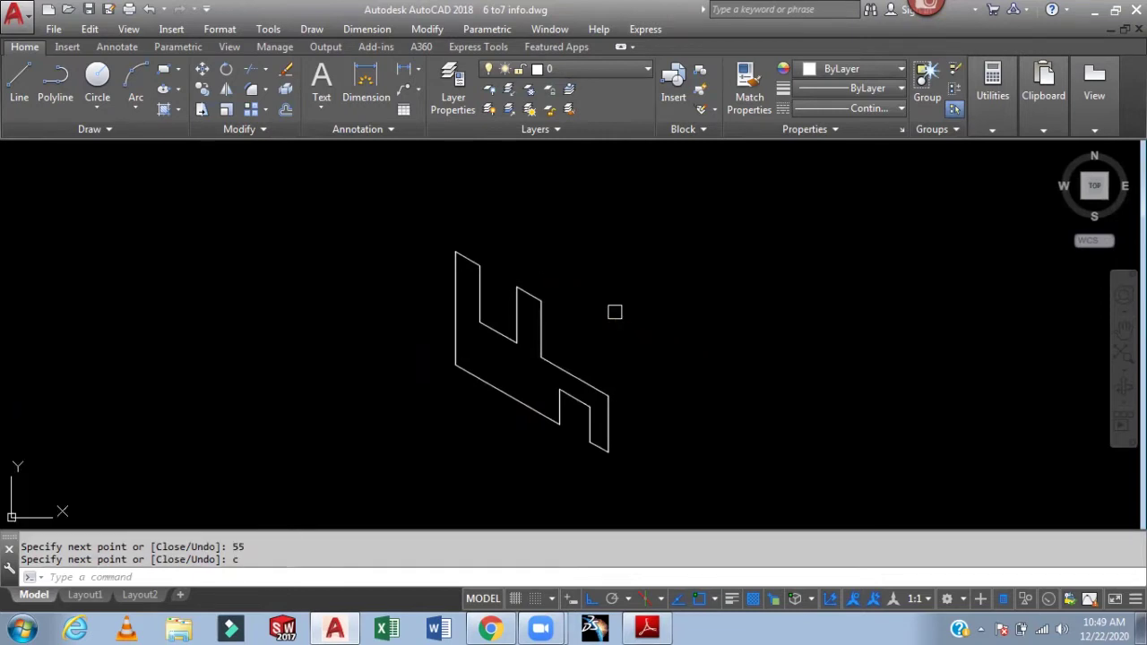
left_click(613, 408)
left_click(599, 388)
left_click(539, 322)
left_click(515, 317)
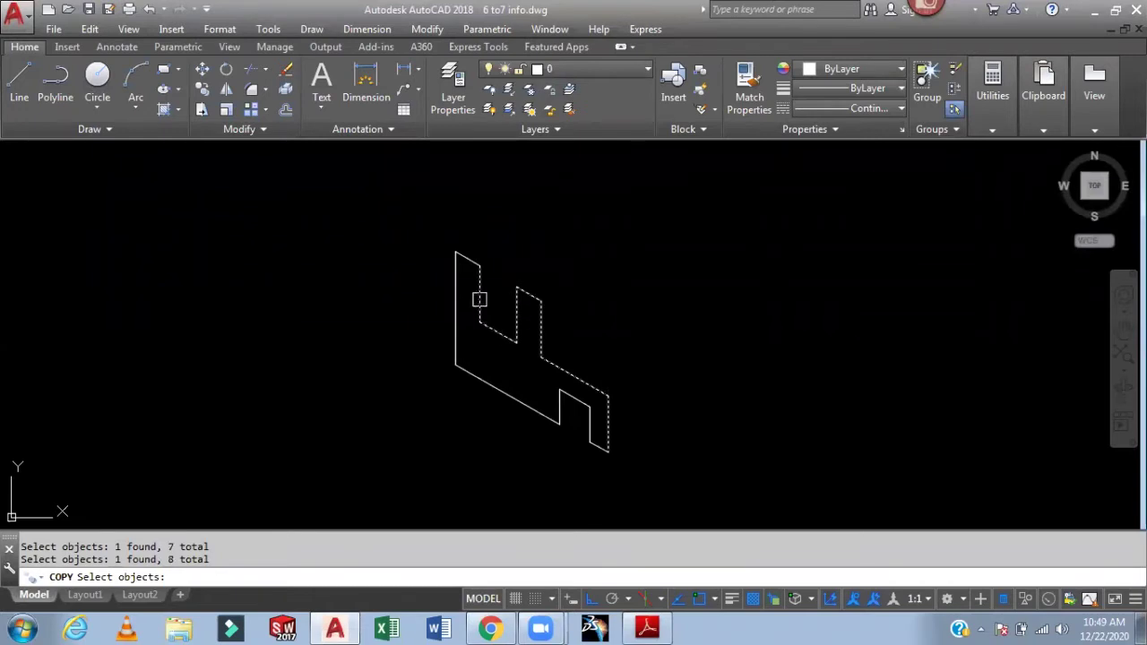
key("Return")
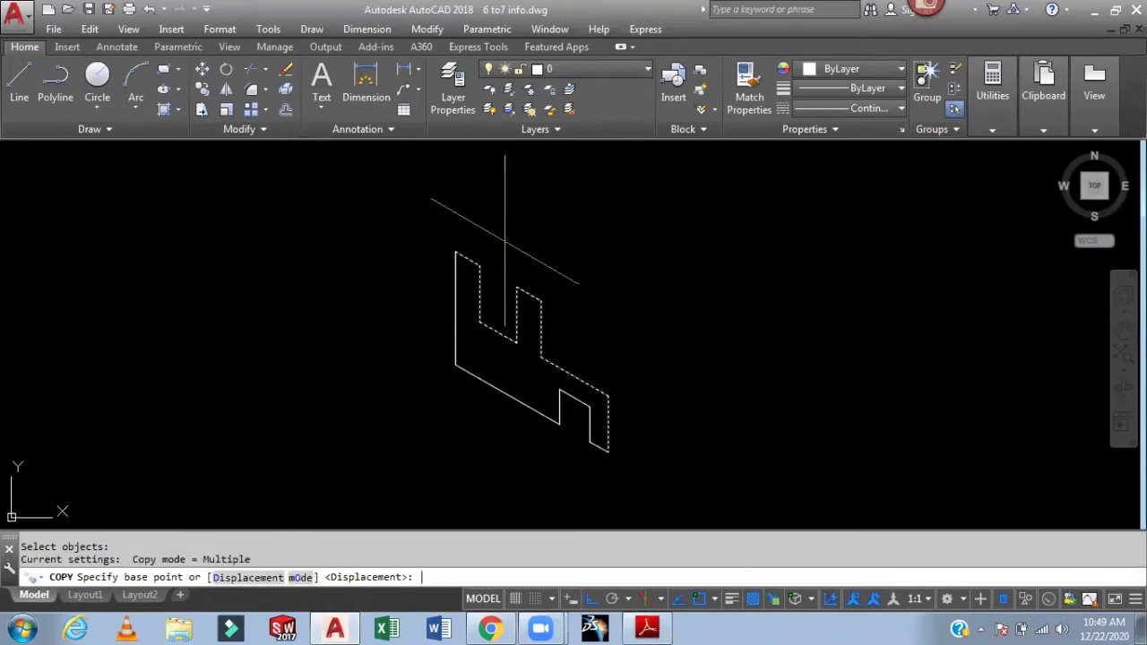
- Place the copy 120 units back on the Top isoplane from the profile's top corner
left_click(455, 251)
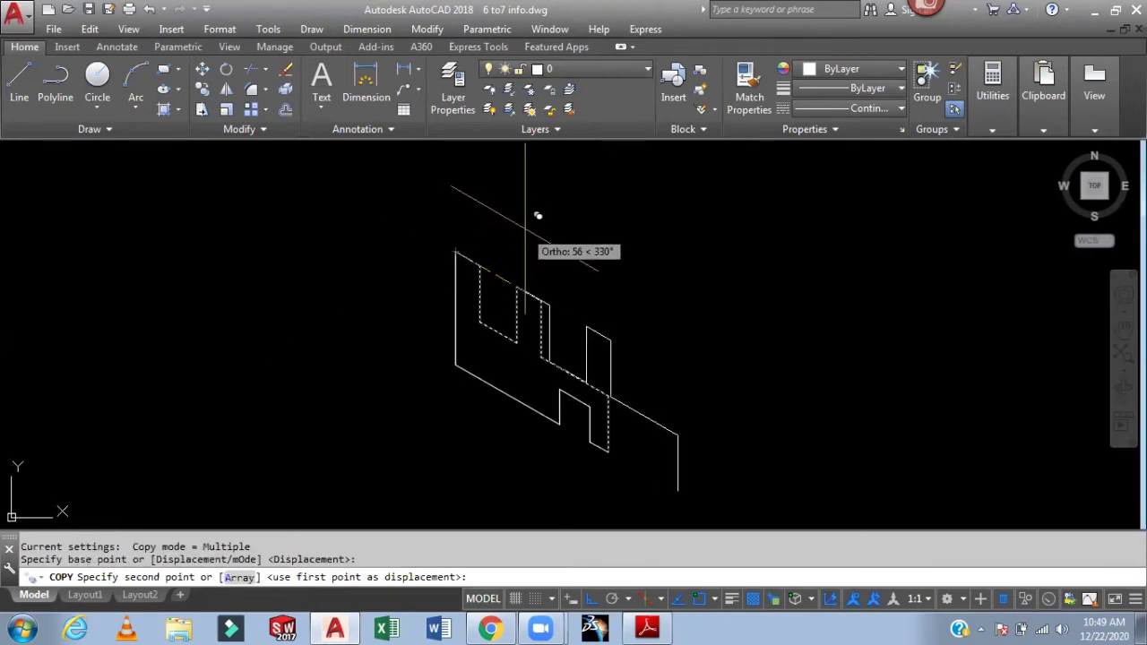
key("F5")
scroll(550, 206, "down", 2)
middle_click_drag(550, 201, 526, 243)
scroll(526, 241, "up", 2)
scroll(522, 235, "up", 2)
scroll(519, 232, "up", 2)
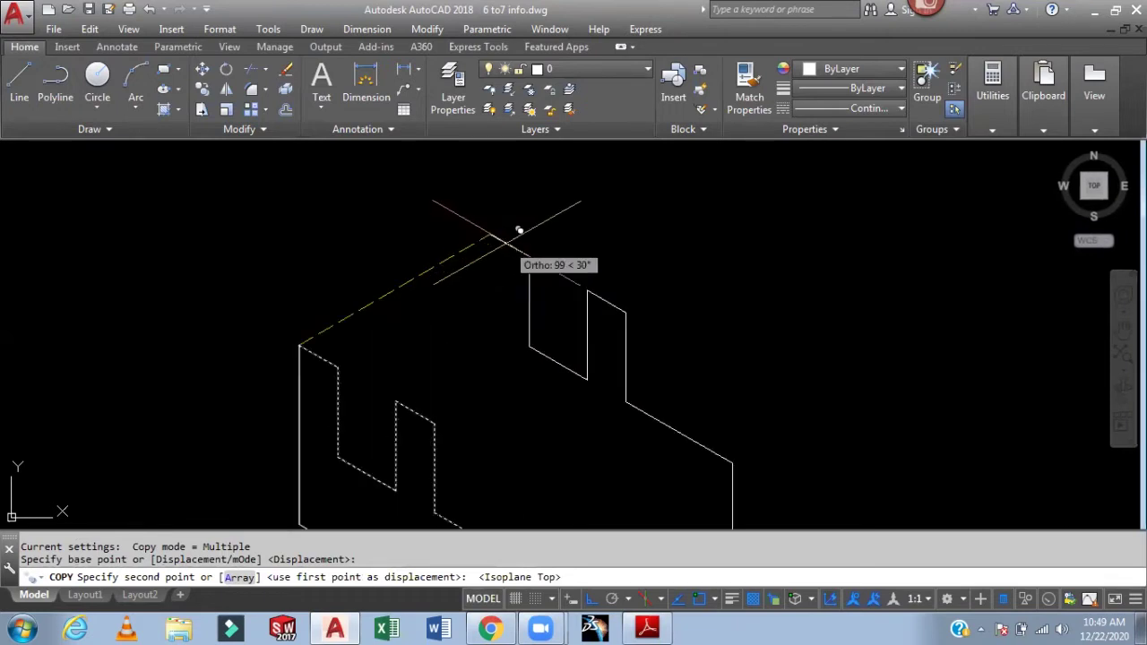
type("120")
key("Return")
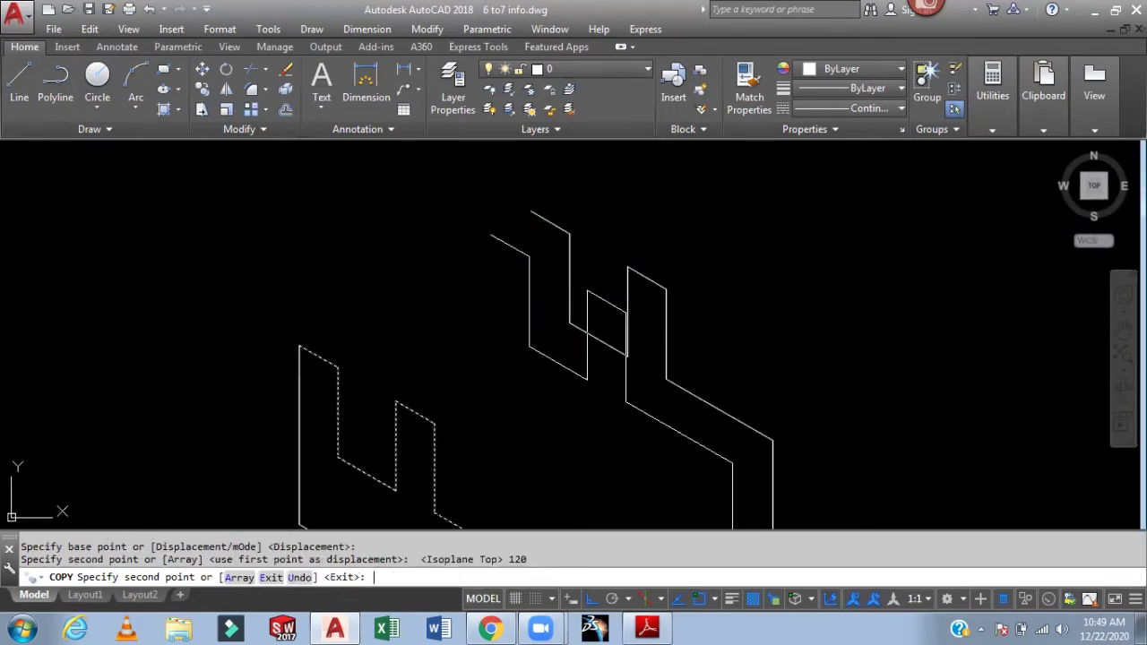
key("Escape")
type("l")
key("Return")
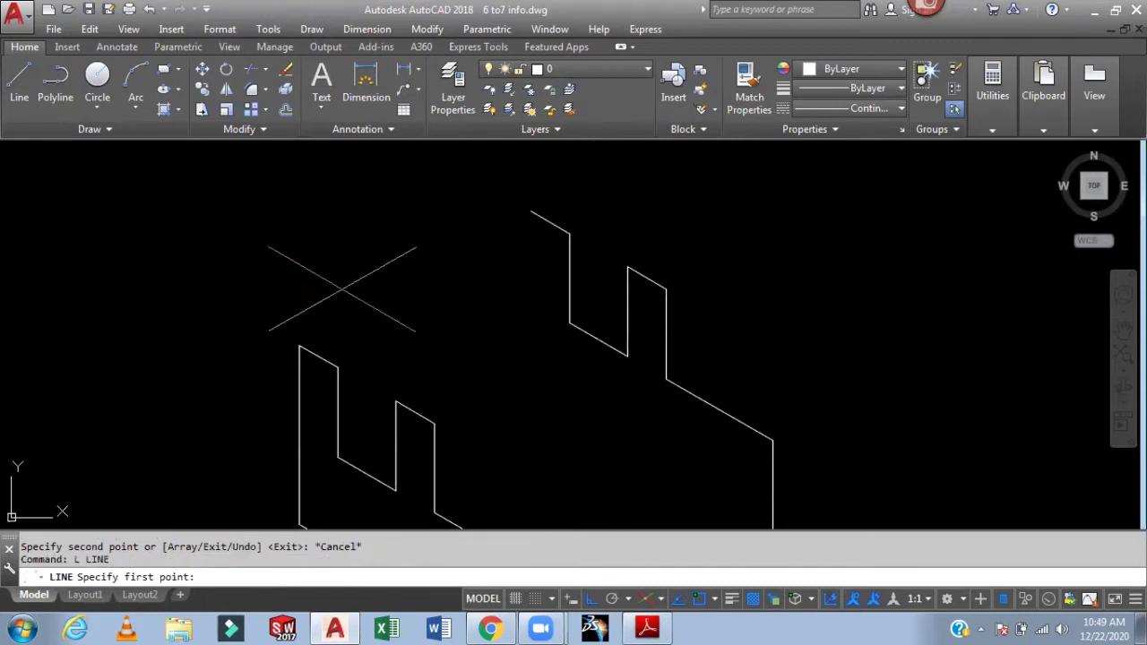
- Draw depth edges linking the front profile's corners to the copy's matching corners, including 100- and 30-unit edges
left_click(298, 345)
left_click(529, 211)
left_click(338, 366)
type("100")
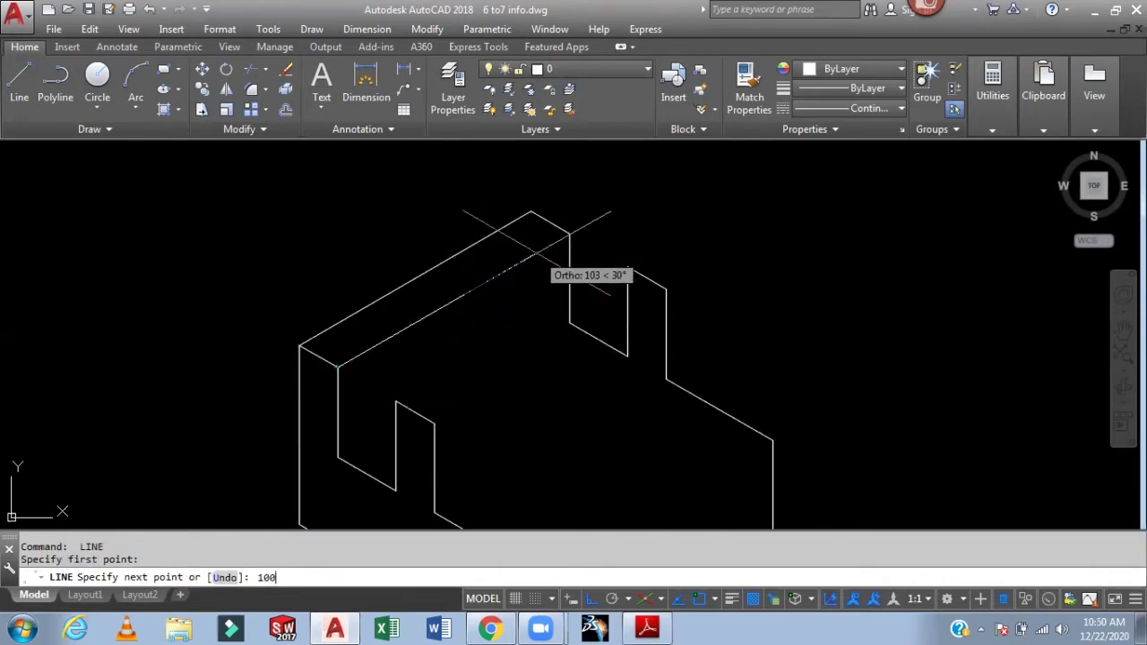
key("Return")
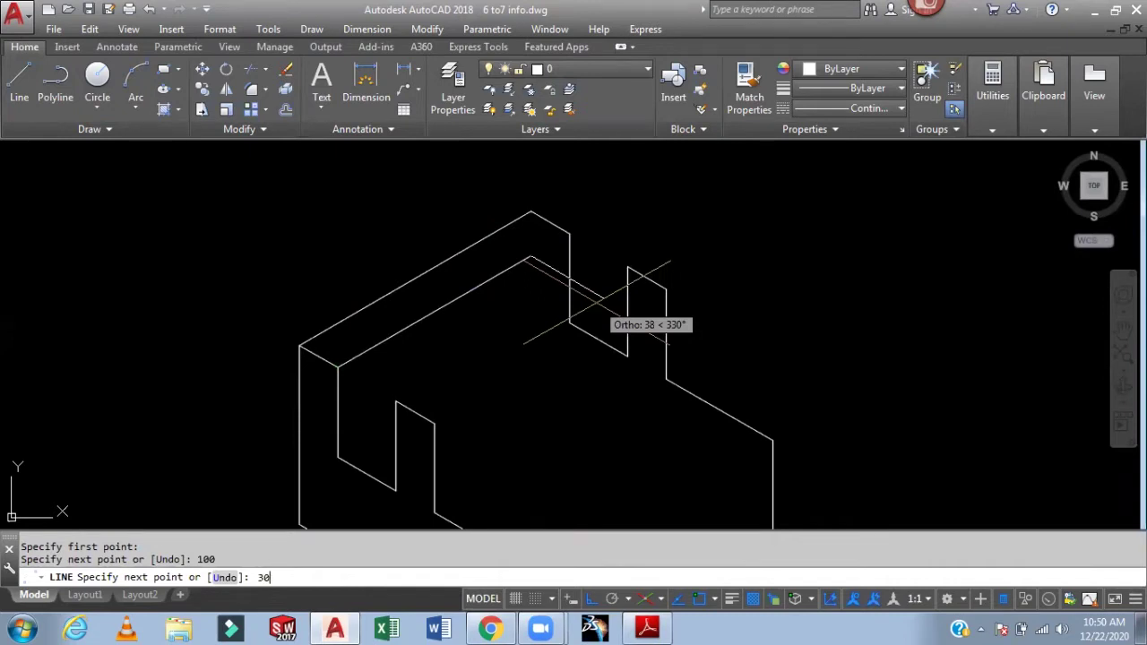
key("Return")
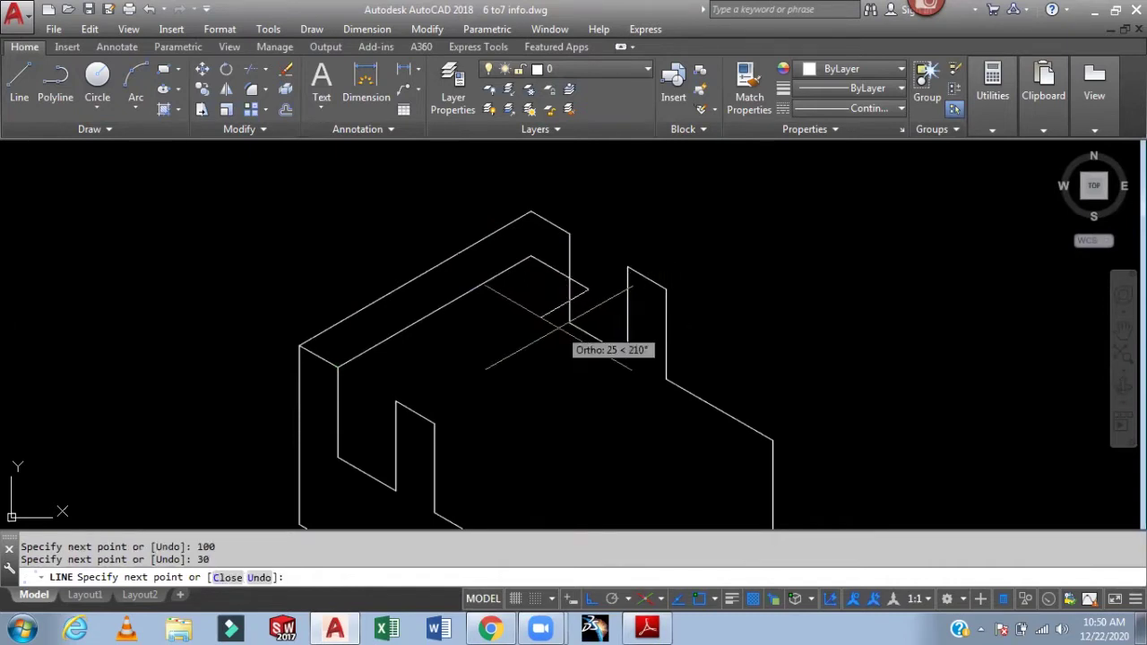
left_click(396, 401)
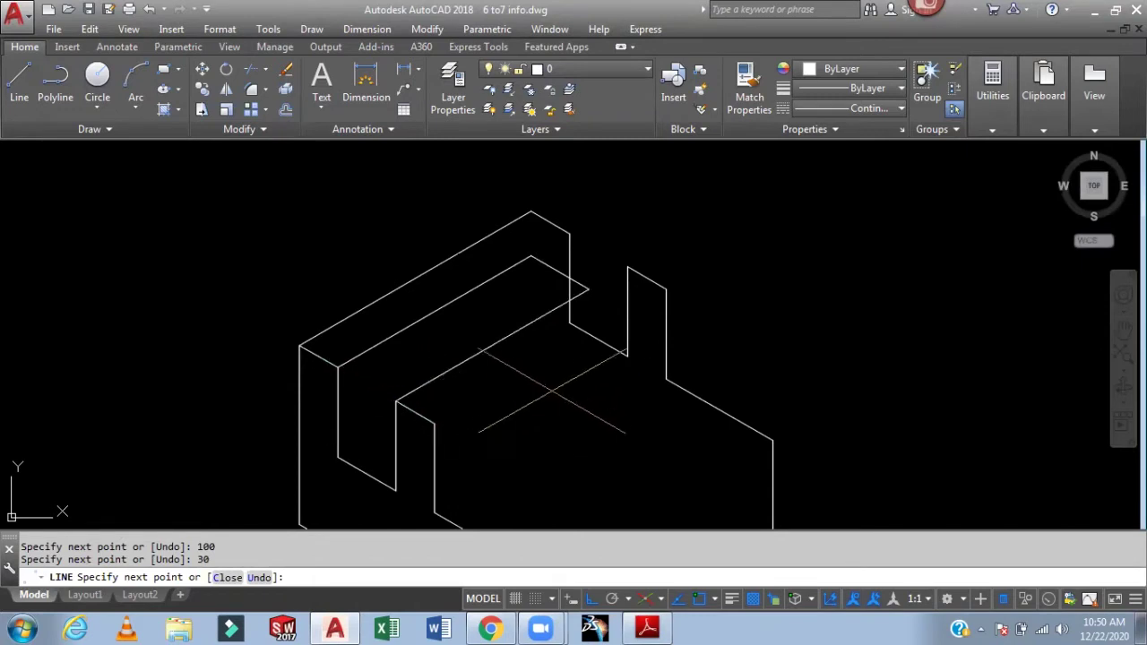
key("Return")
key("Return")
left_click(432, 420)
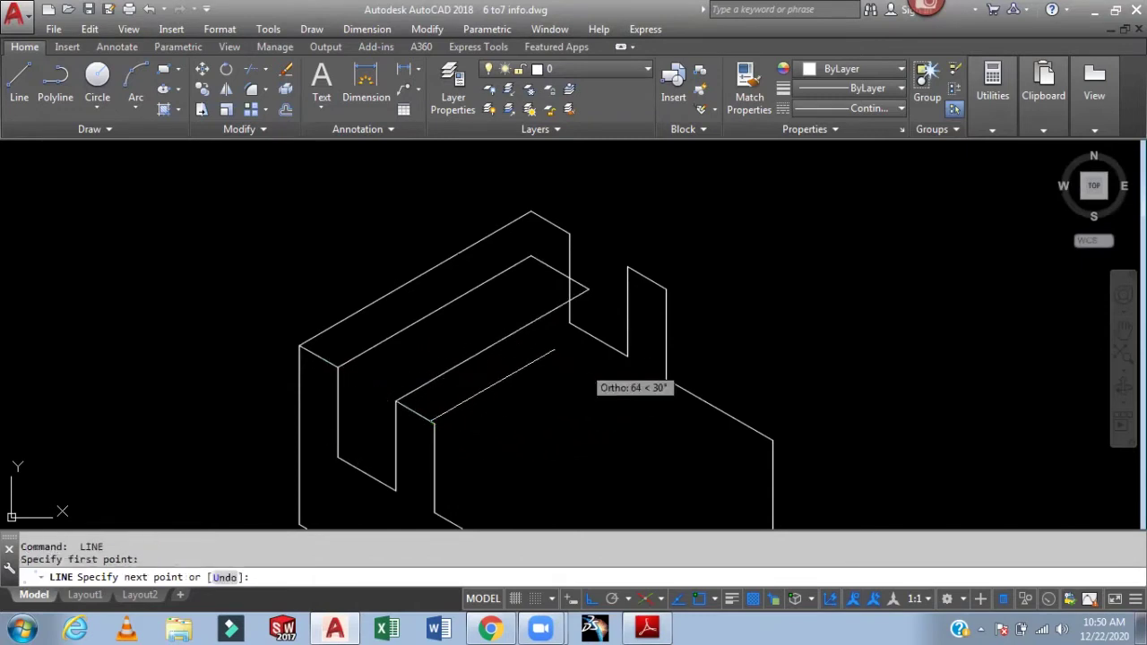
left_click(666, 289)
key("Return")
- Erase the stray vertical and diagonal lines near the step corner
scroll(574, 244, "up", 2)
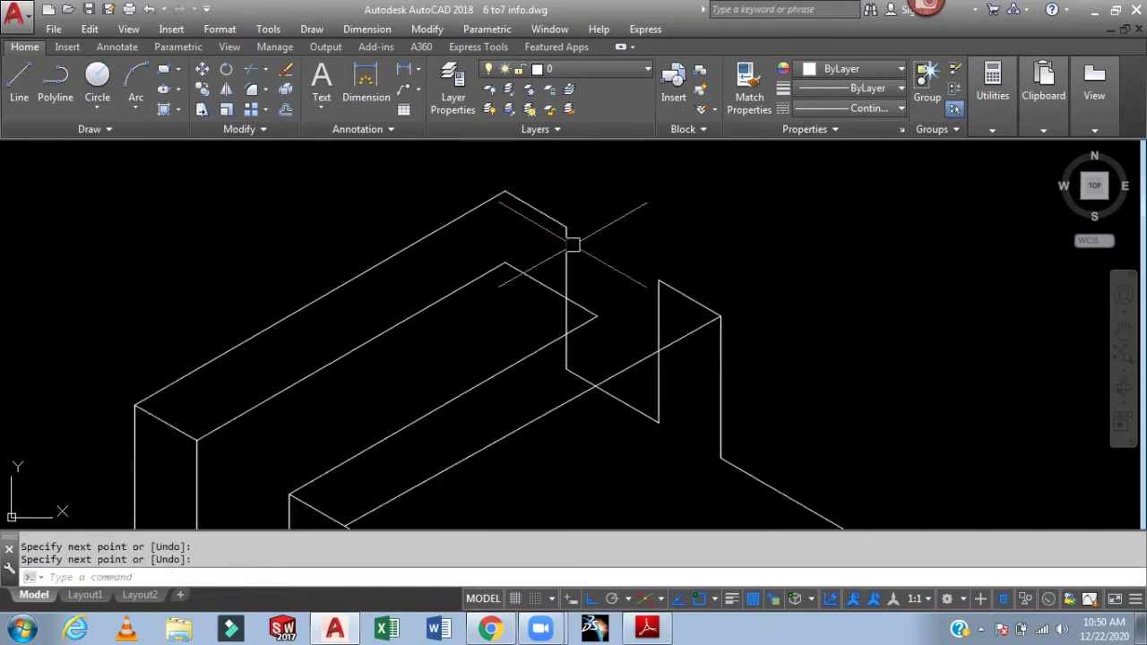
left_click(566, 259)
key("Delete")
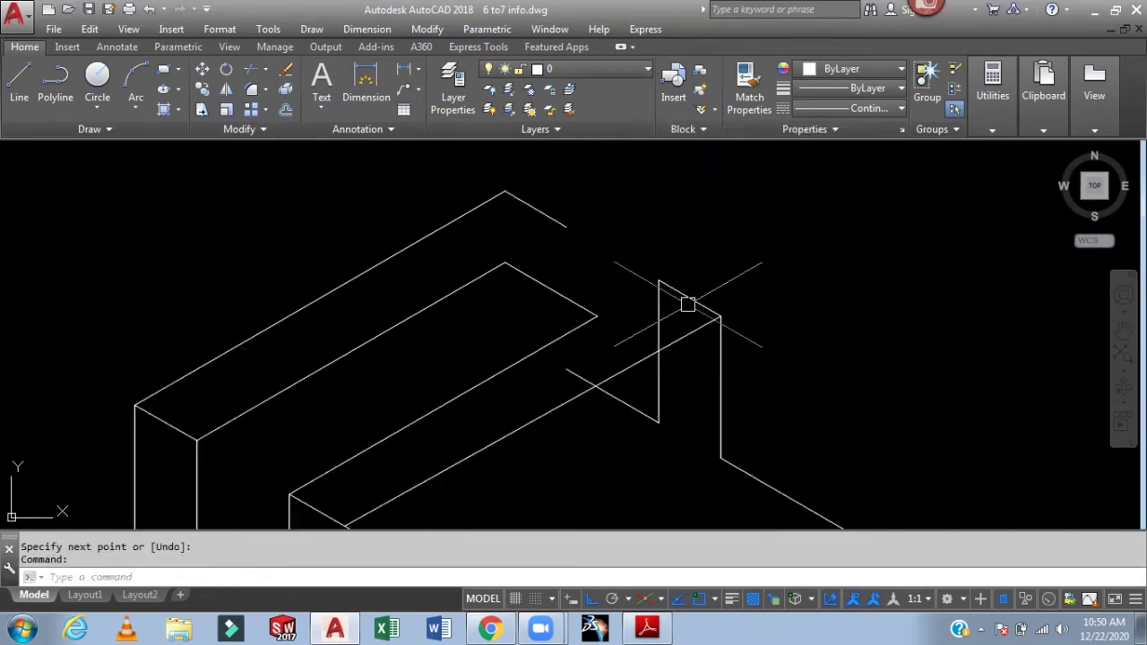
left_click(565, 370)
key("Delete")
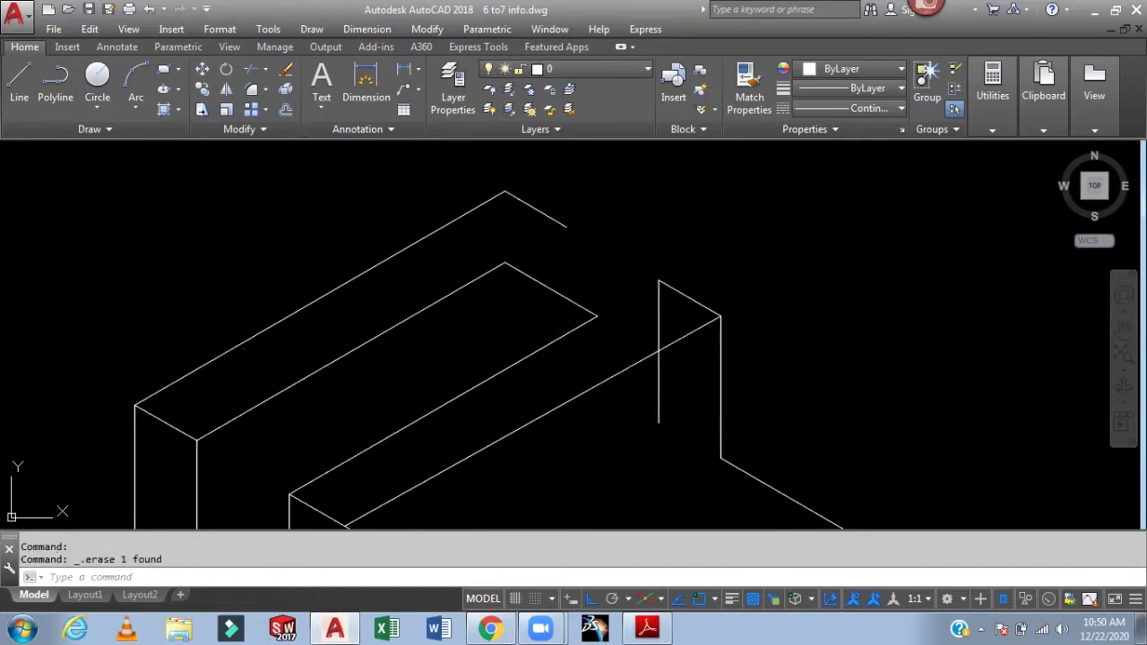
- Erase the last stray vertical line and JOIN the split diagonal edge into one line
left_click(659, 321)
key("Delete")
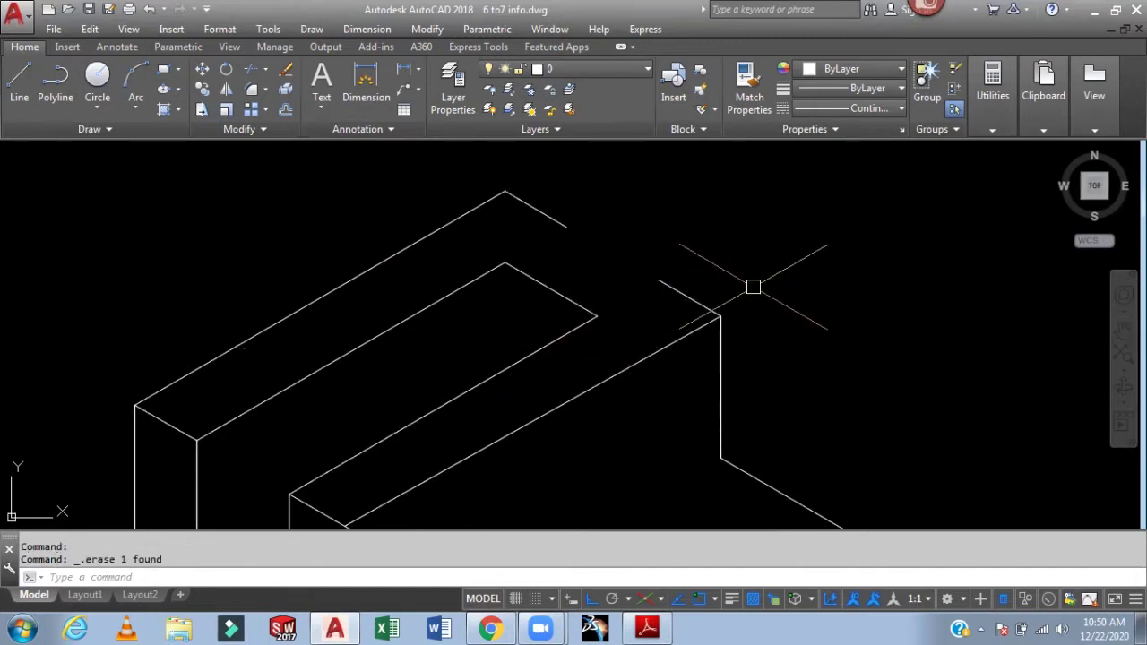
type("j")
key("Return")
left_click(691, 300)
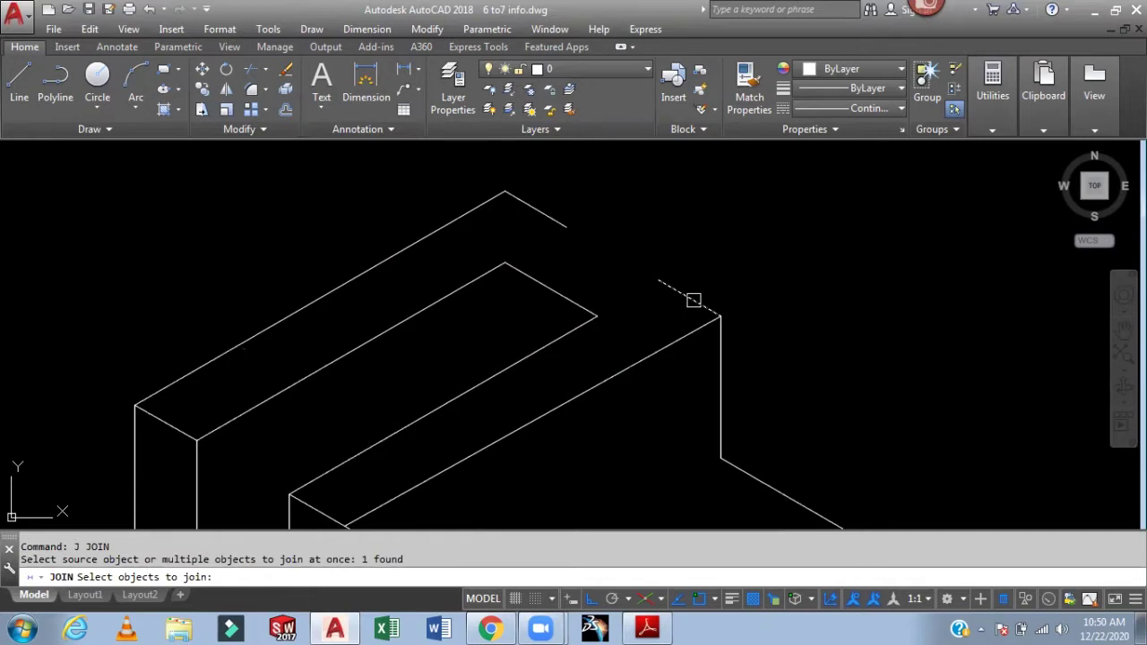
left_click(556, 218)
key("Return")
- Draw the edge from the inner step corner to the step's back corner
scroll(789, 269, "down", 4)
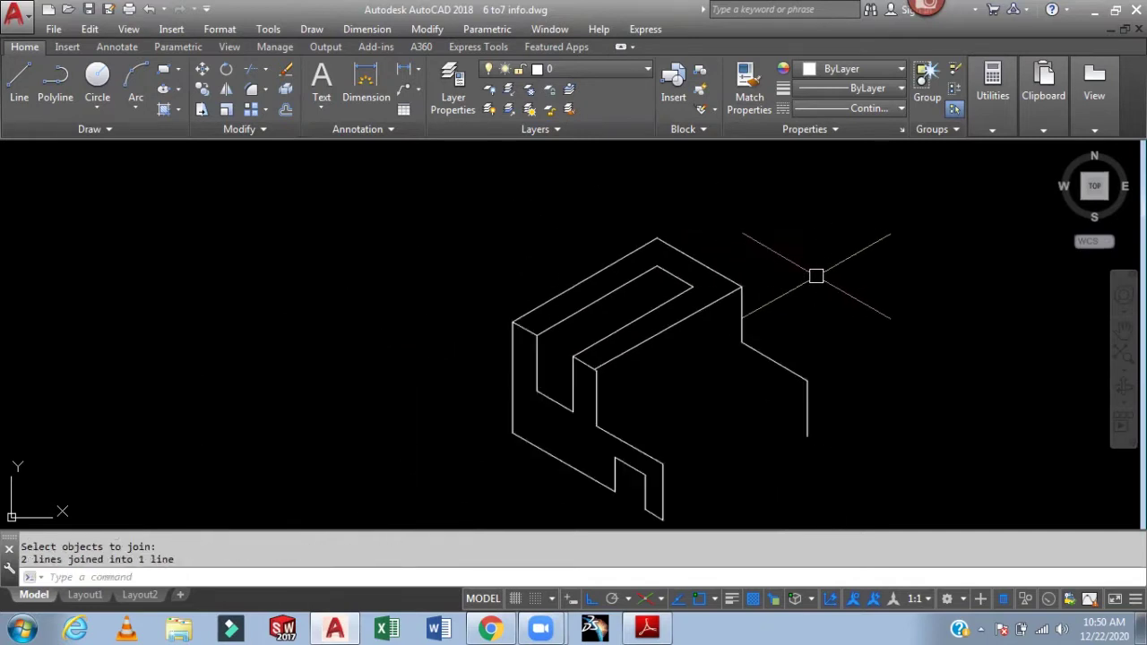
middle_click_drag(814, 274, 717, 240)
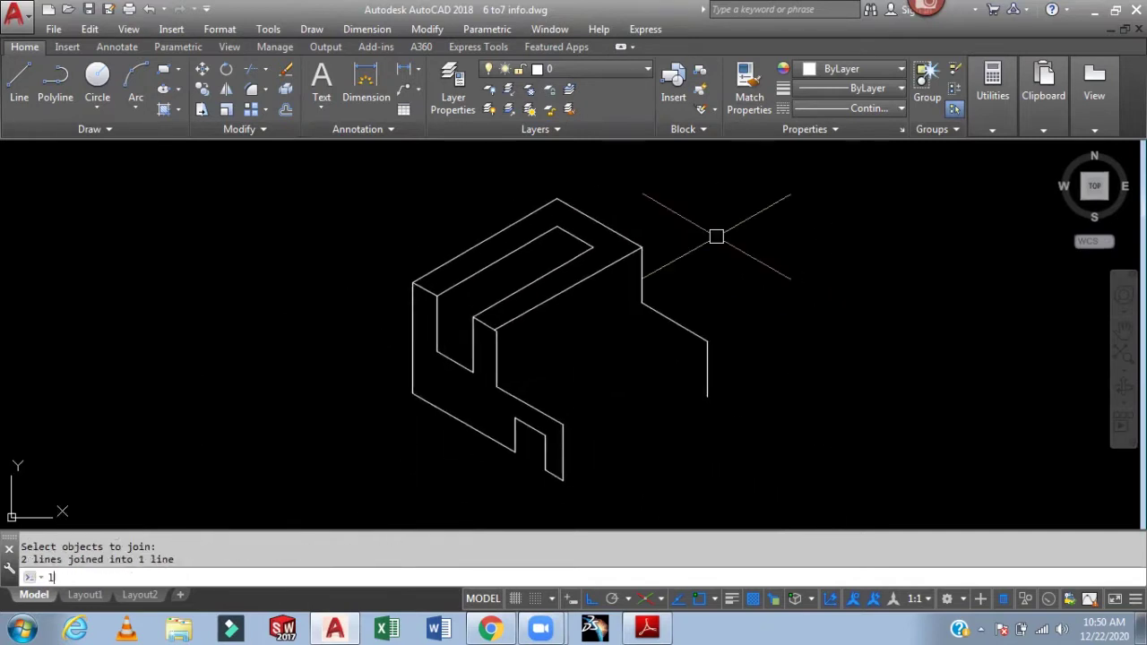
type("l")
key("Return")
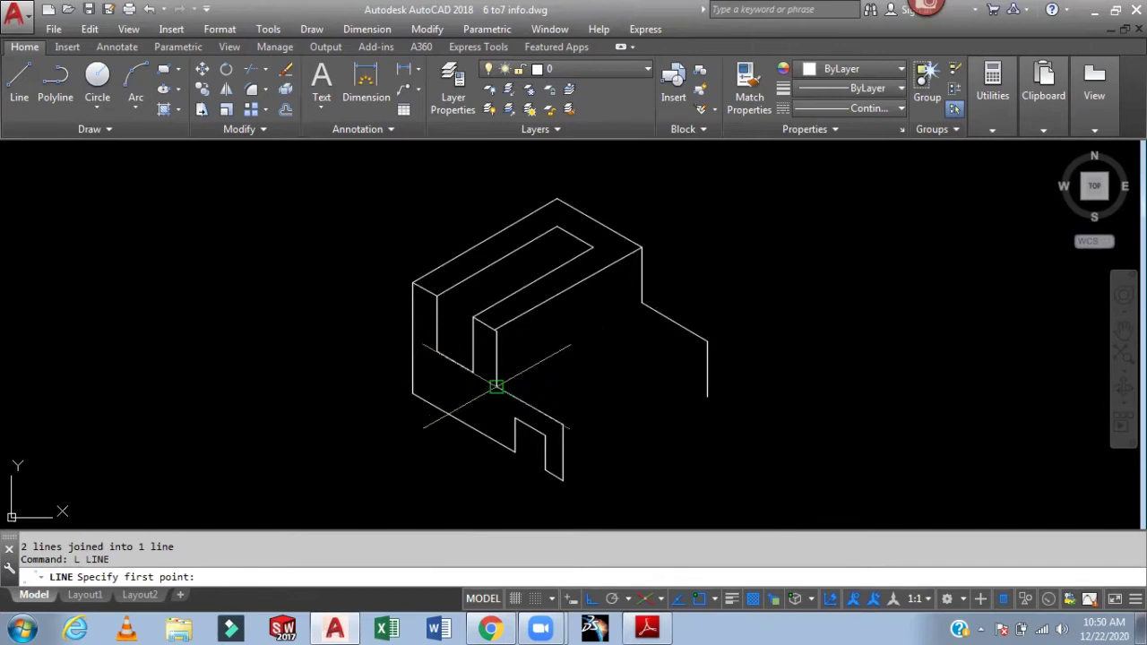
left_click(497, 387)
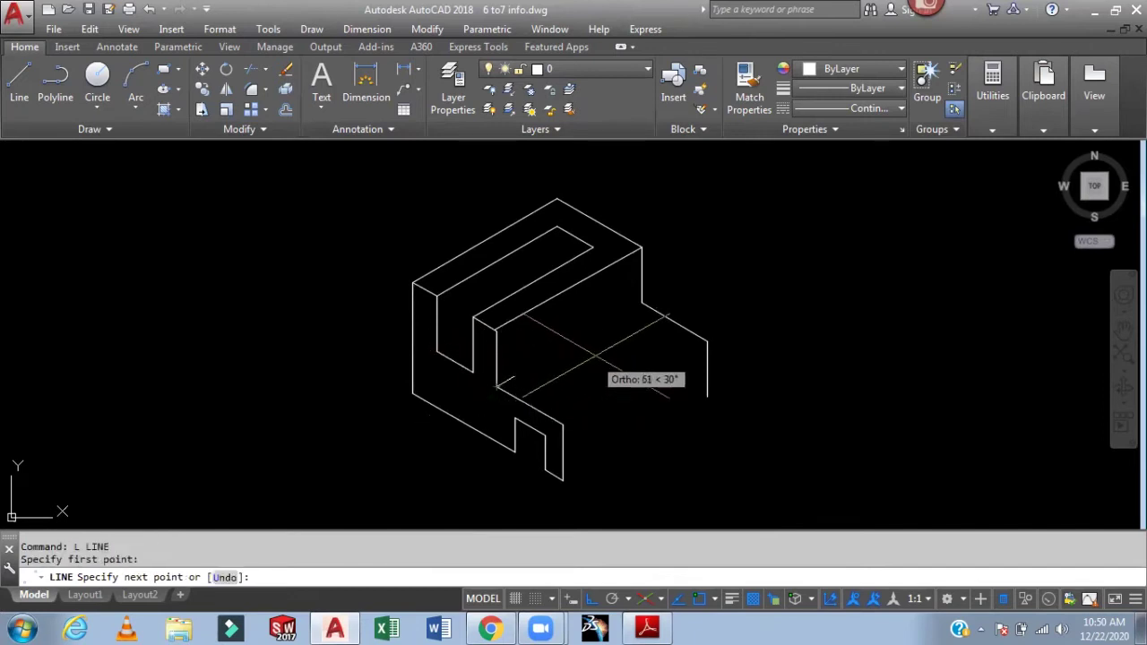
left_click(644, 300)
key("Return")
key("Return")
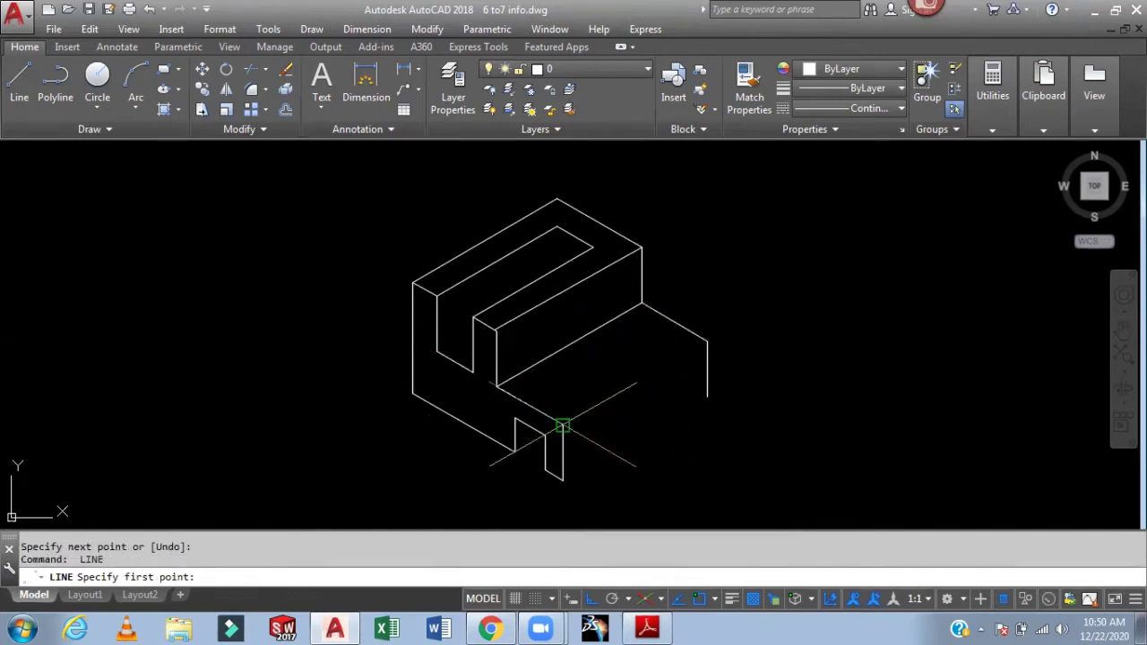
left_click(708, 341)
key("Return")
key("Return")
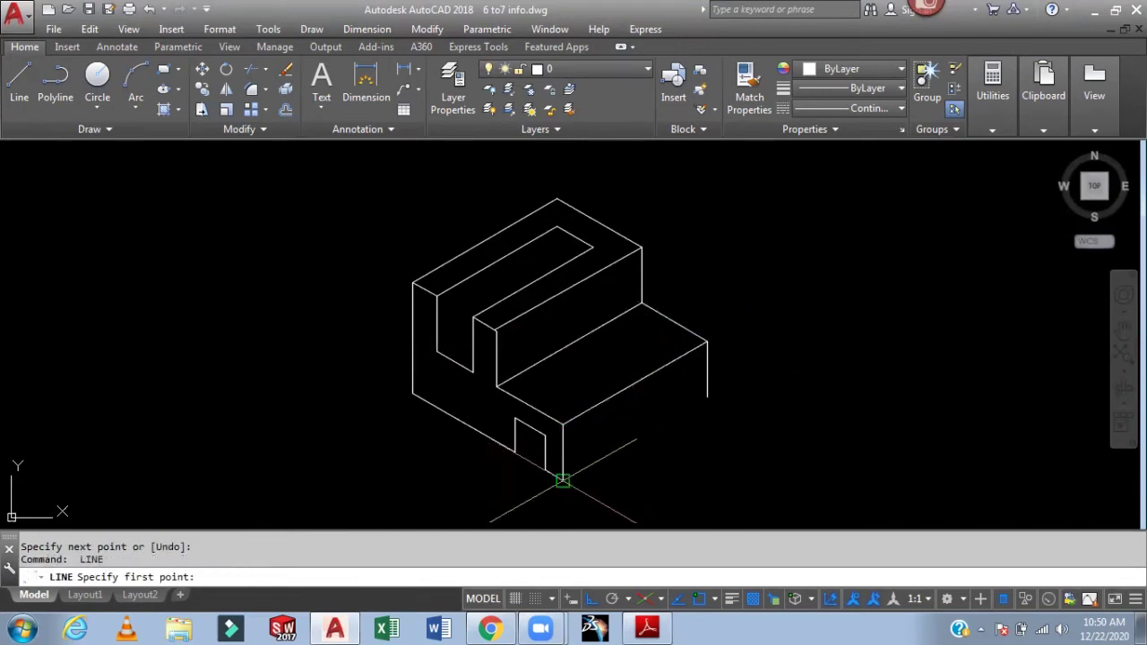
- Draw the step's front edge and the short notch edge
left_click(563, 478)
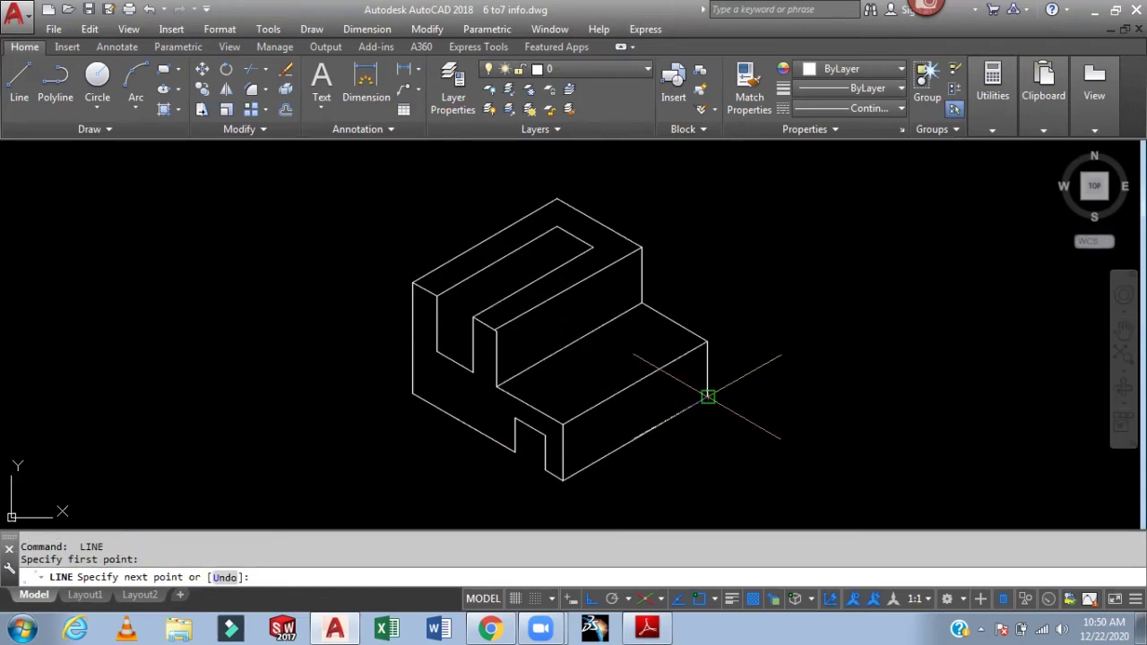
left_click(707, 397)
key("Return")
scroll(578, 414, "up", 2)
key("Return")
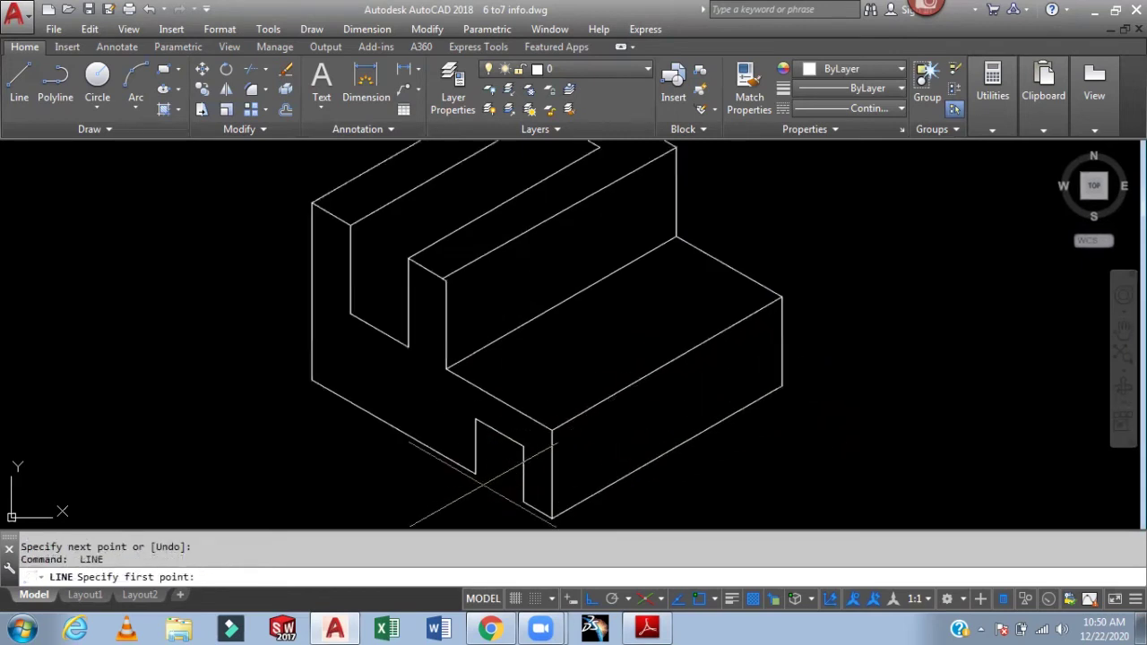
left_click(476, 473)
scroll(516, 448, "up", 2)
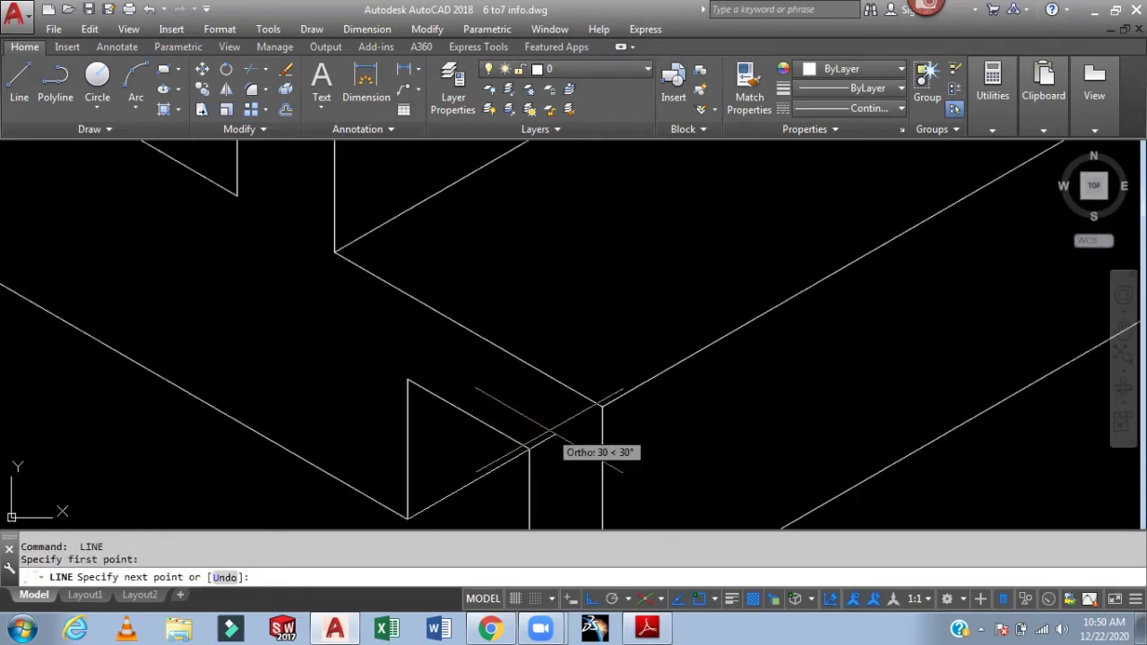
left_click(550, 431)
key("Return")
- Trim an overhanging line end near the notch
key("Return")
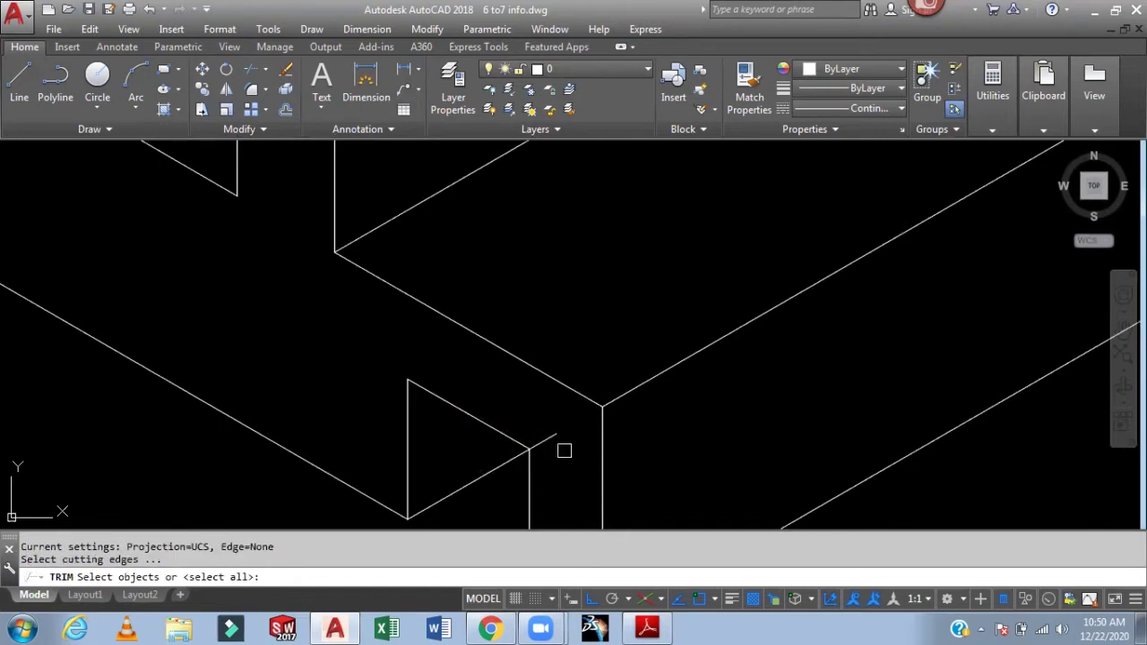
key("Return")
left_click(561, 451)
scroll(600, 392, "down", 4)
middle_click_drag(600, 392, 635, 406)
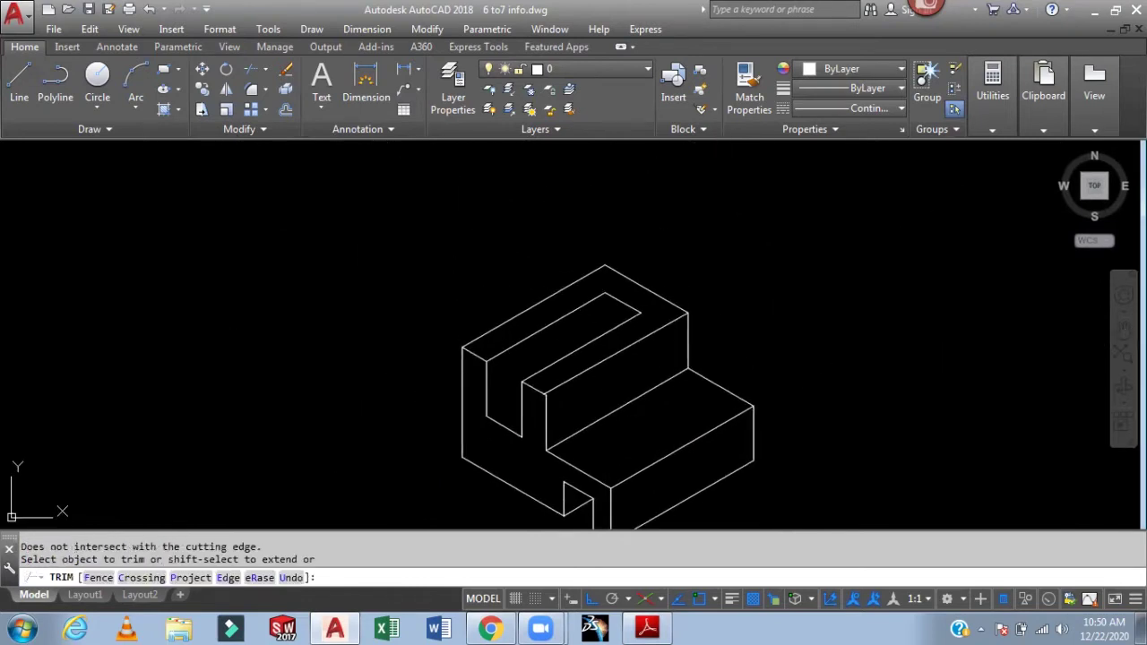
key("Escape")
- Draw the vertical slot edge down from the slot's top back corner on the Right isoplane
type("l")
key("Return")
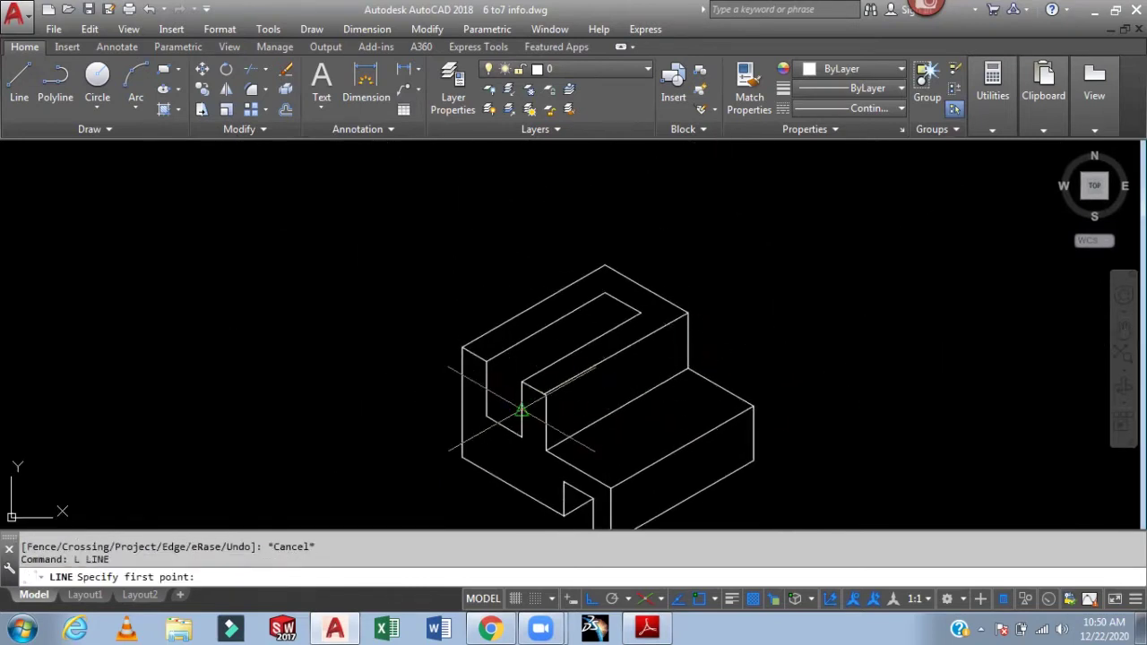
scroll(525, 417, "up", 4)
left_click(448, 420)
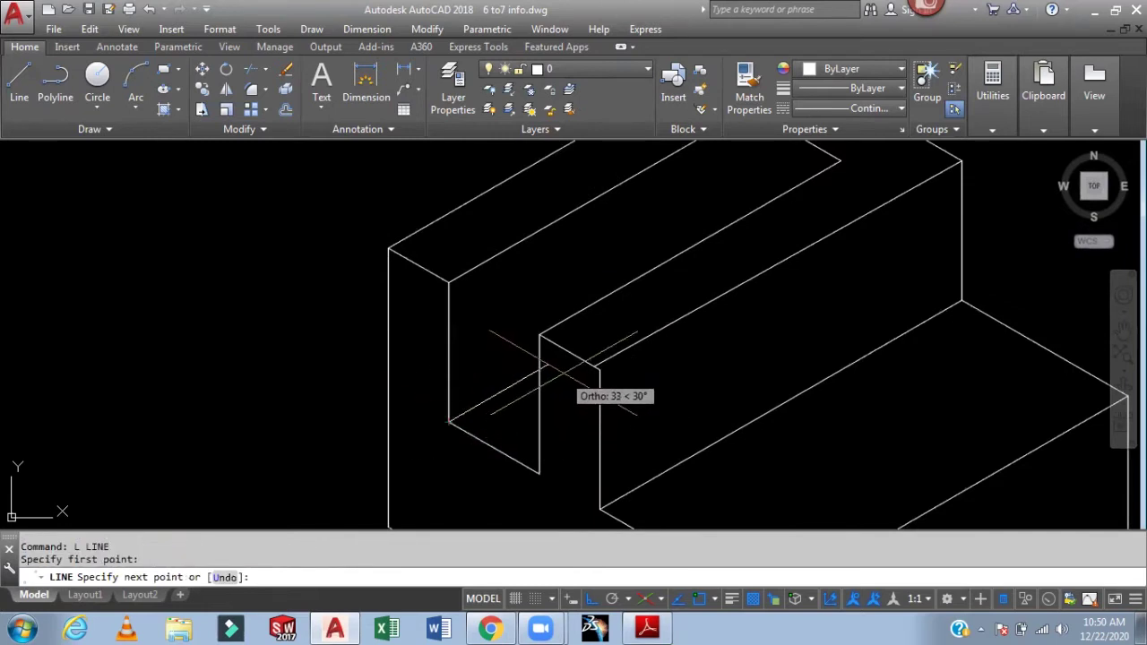
scroll(564, 381, "up", 4)
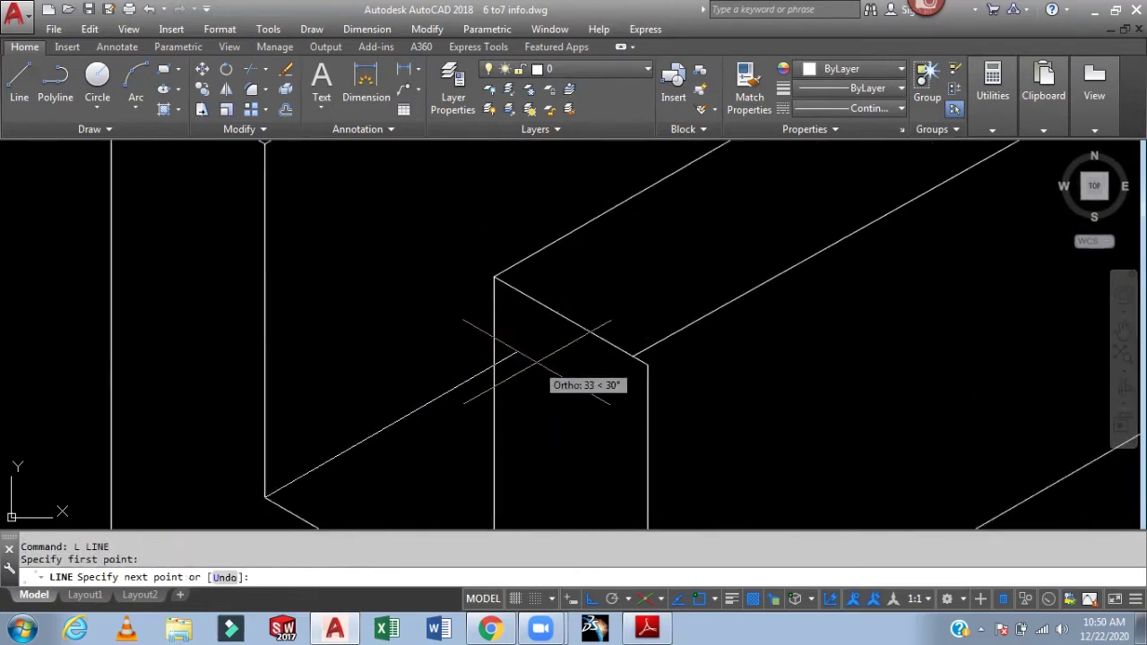
key("Escape")
scroll(687, 317, "down", 5)
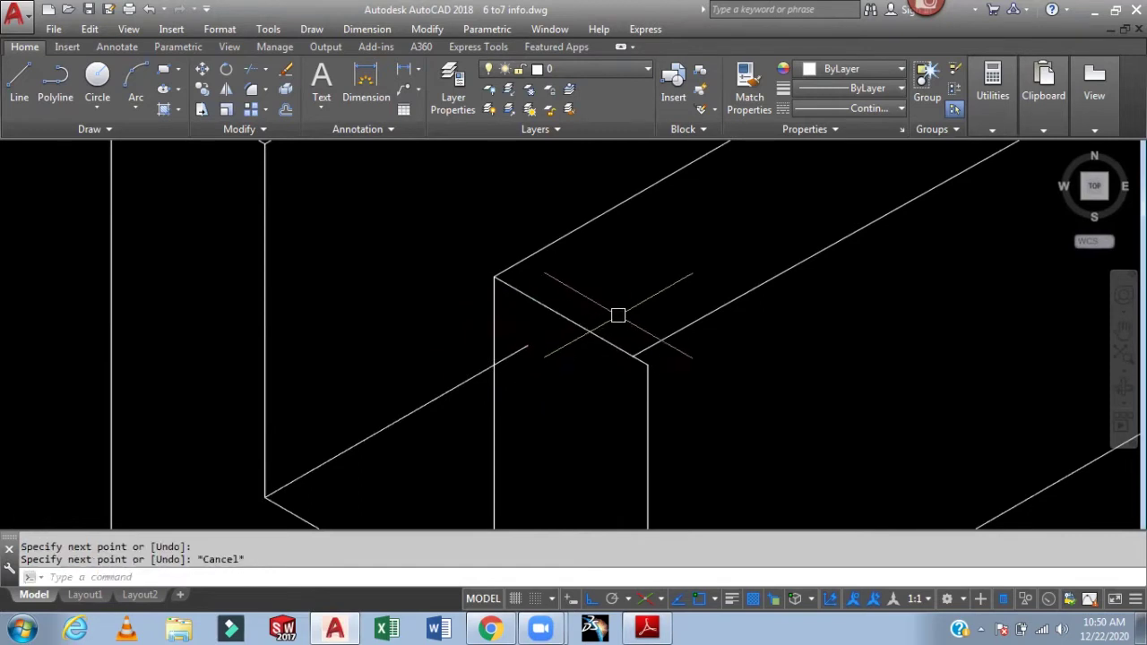
middle_click_drag(666, 277, 563, 389)
key("Return")
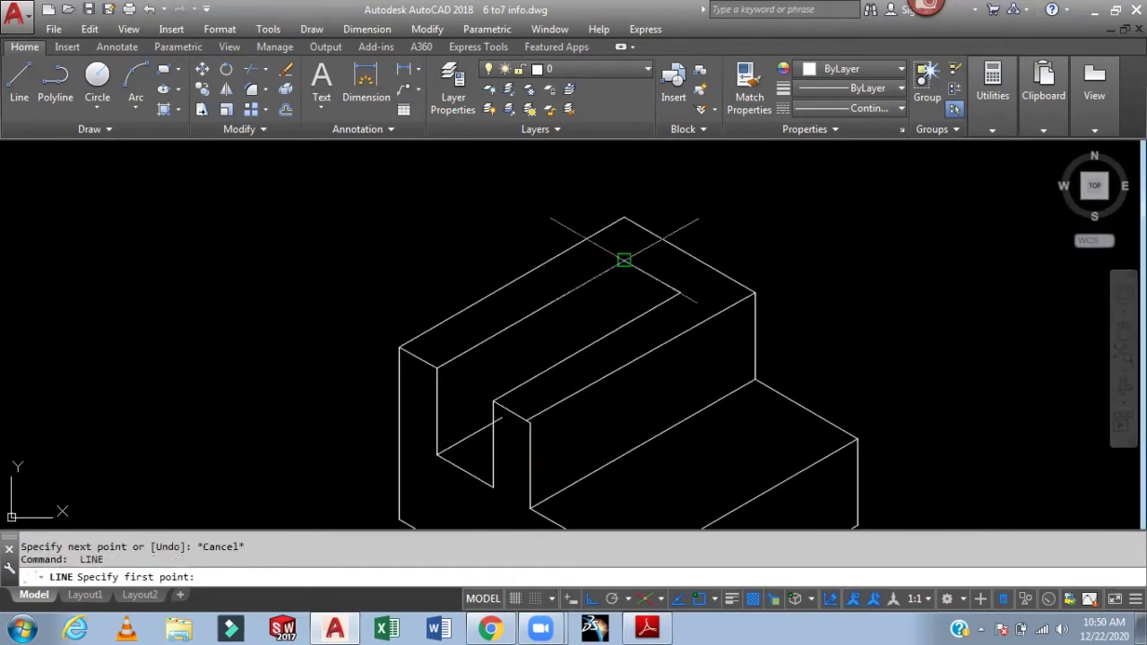
left_click(625, 261)
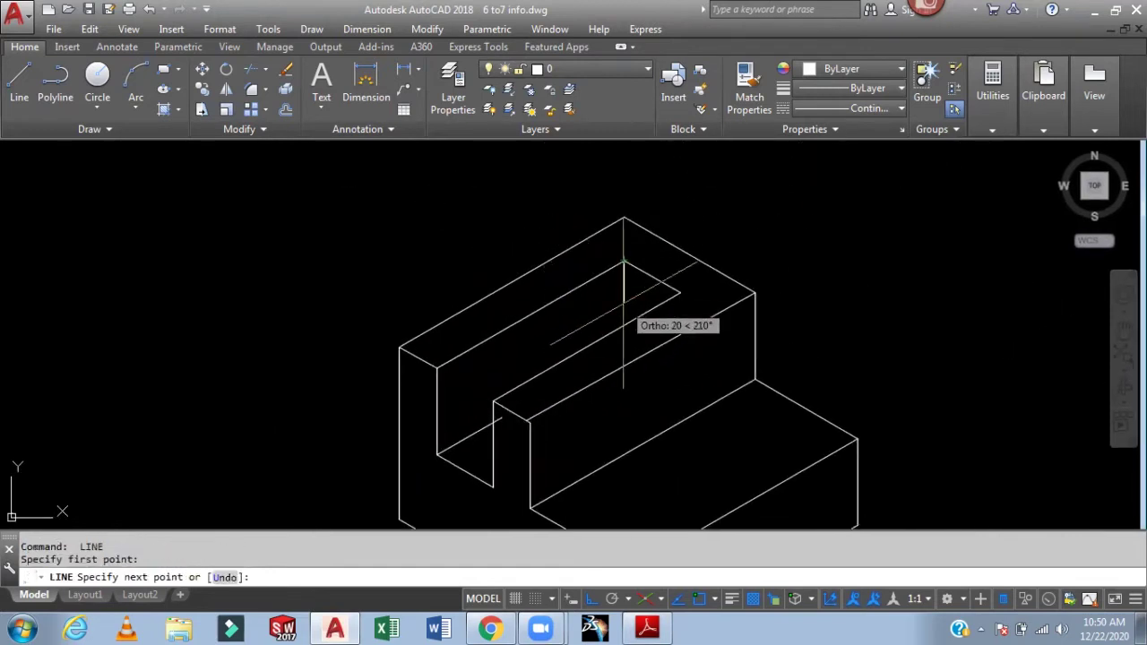
scroll(623, 302, "up", 2)
key("F5")
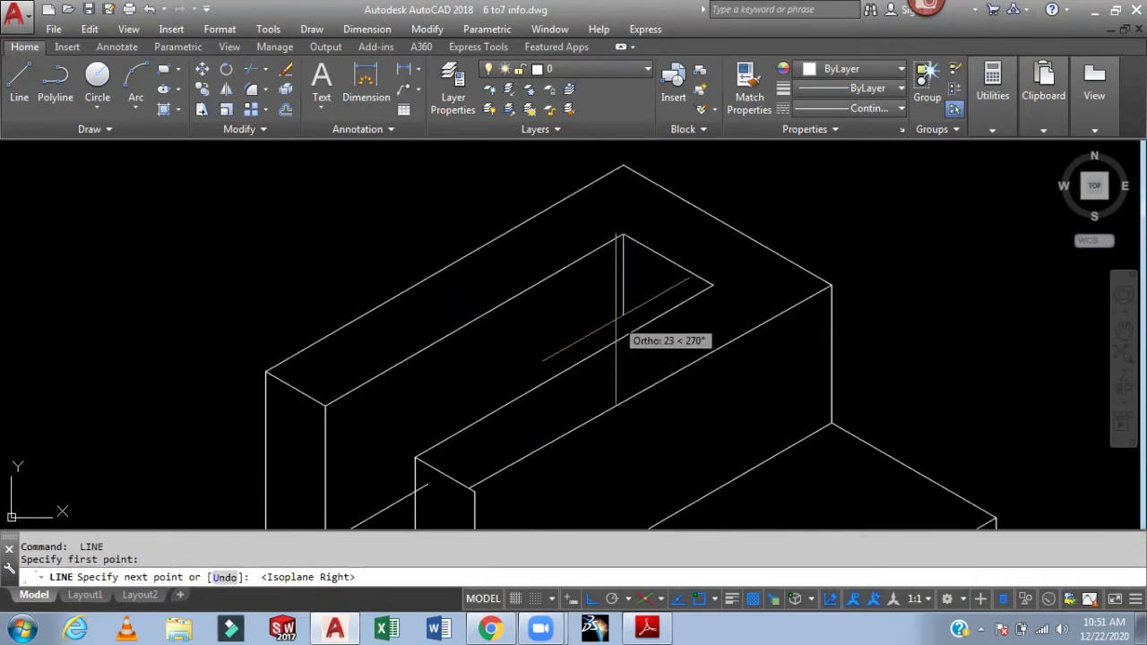
left_click(625, 367)
- TRIM the overhanging slot edge pieces, then centre the finished block in view
type("tr")
key("Return")
key("Return")
left_click(658, 349)
left_click(625, 354)
middle_click_drag(552, 399, 655, 272)
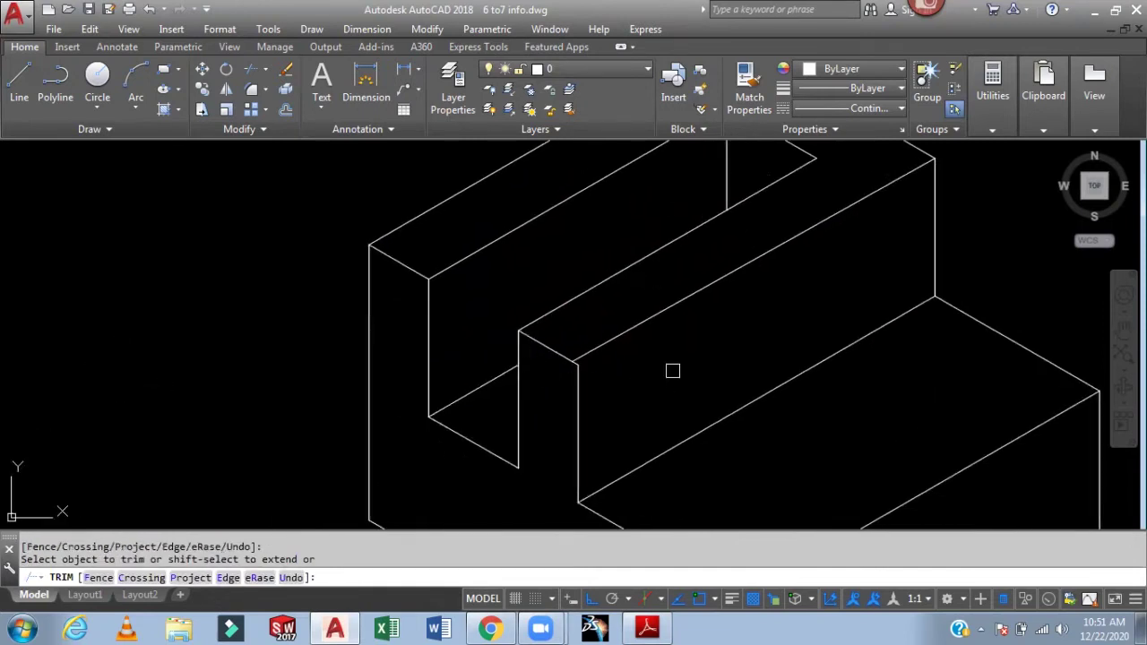
key("Escape")
scroll(637, 308, "down", 4)
scroll(828, 320, "down", 1)
middle_click_drag(827, 320, 554, 328)
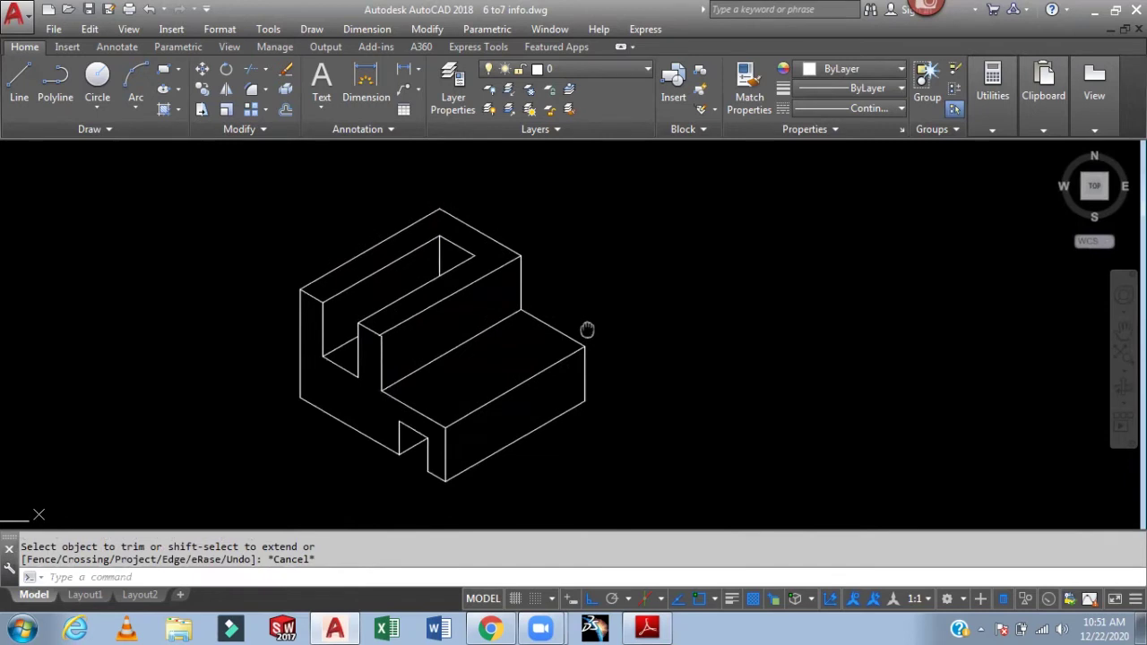
mouse_move(684, 328)
middle_mouse_down()
mouse_move(645, 338)
mouse_move(706, 348)
middle_mouse_up()
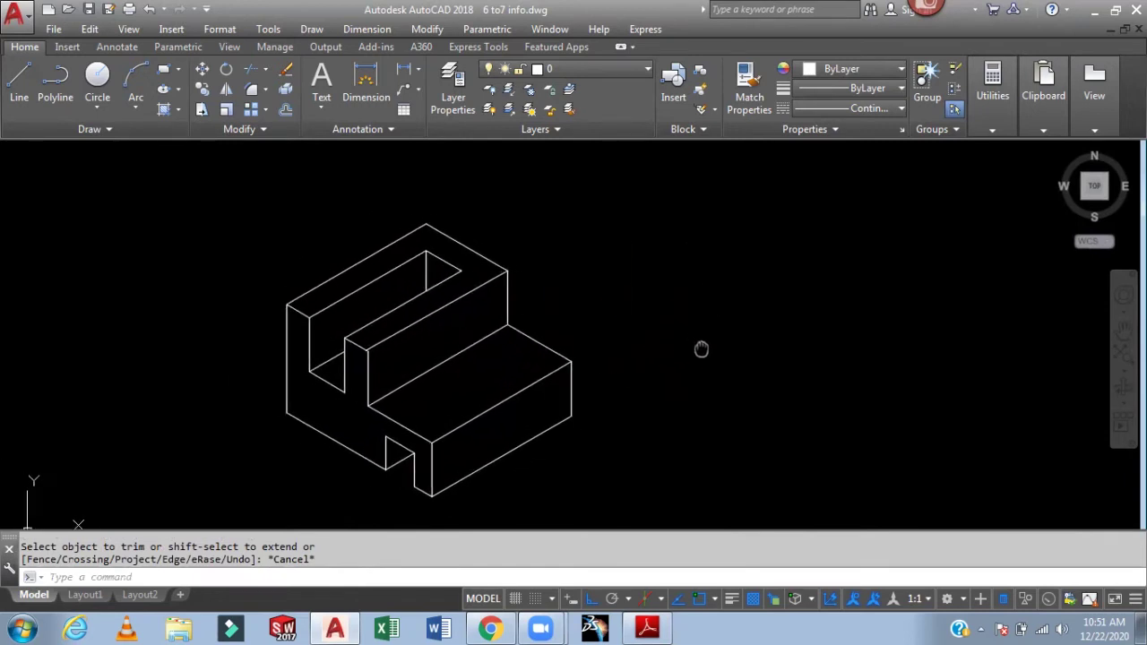
- Review the Isometric view.pdf reference sheet in Adobe Reader, then return to AutoCAD
left_click(647, 627)
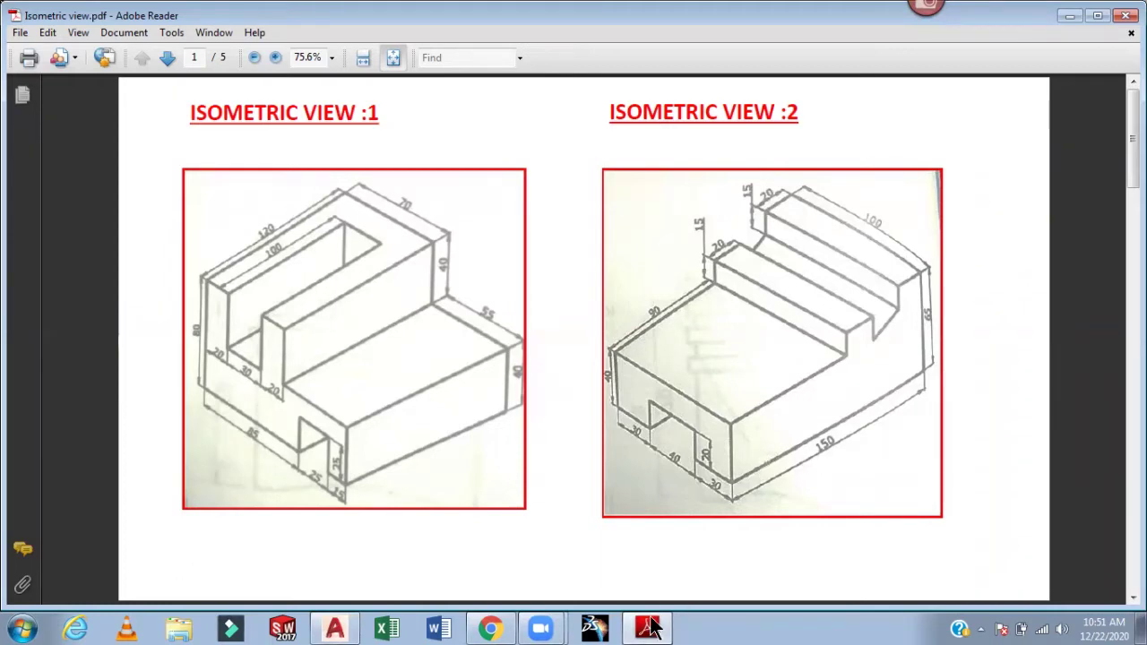
left_click(336, 629)
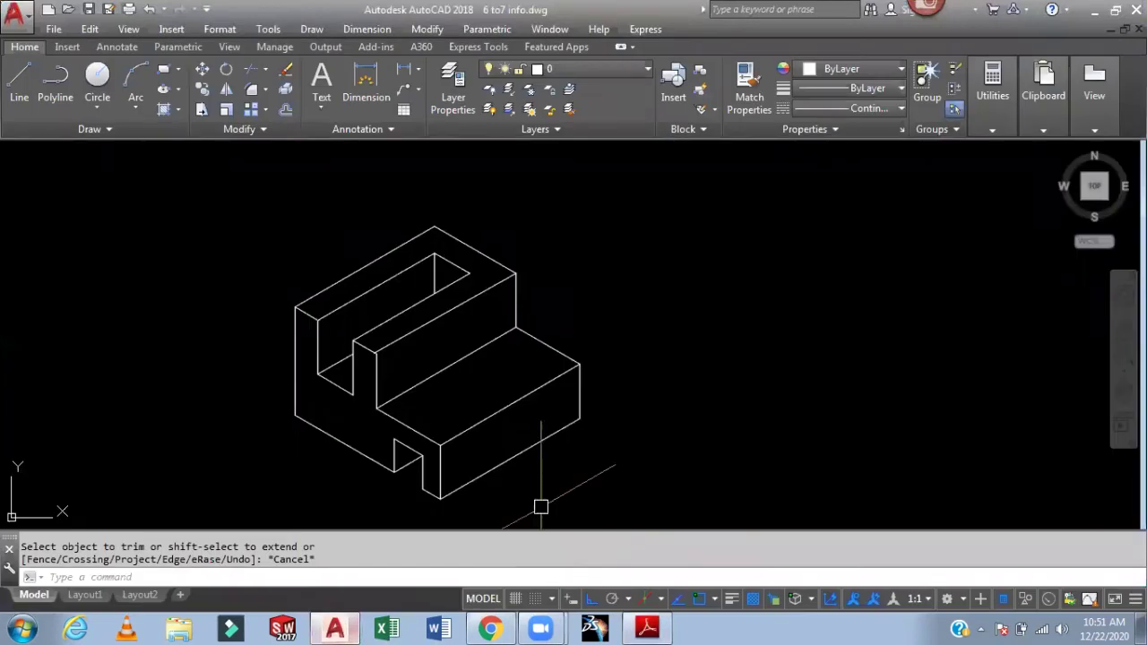
- Start the second block beside the first with 150, 65, 20 and 15-unit edges
mouse_move(710, 430)
middle_mouse_down()
mouse_move(486, 351)
mouse_move(430, 350)
middle_mouse_up()
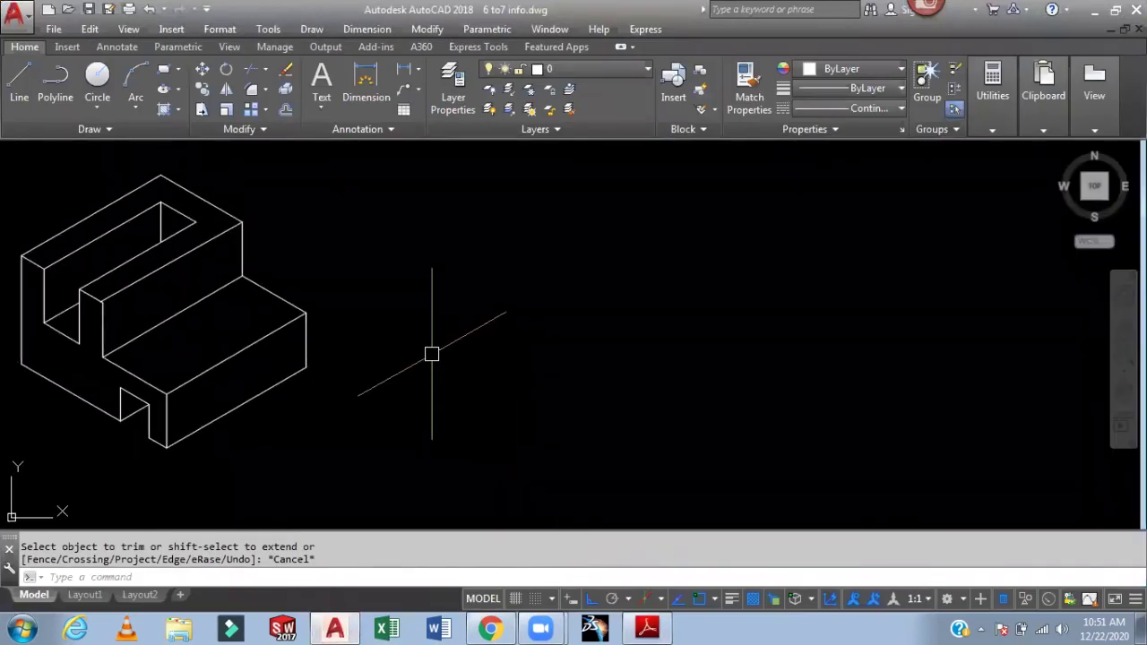
left_click(542, 408)
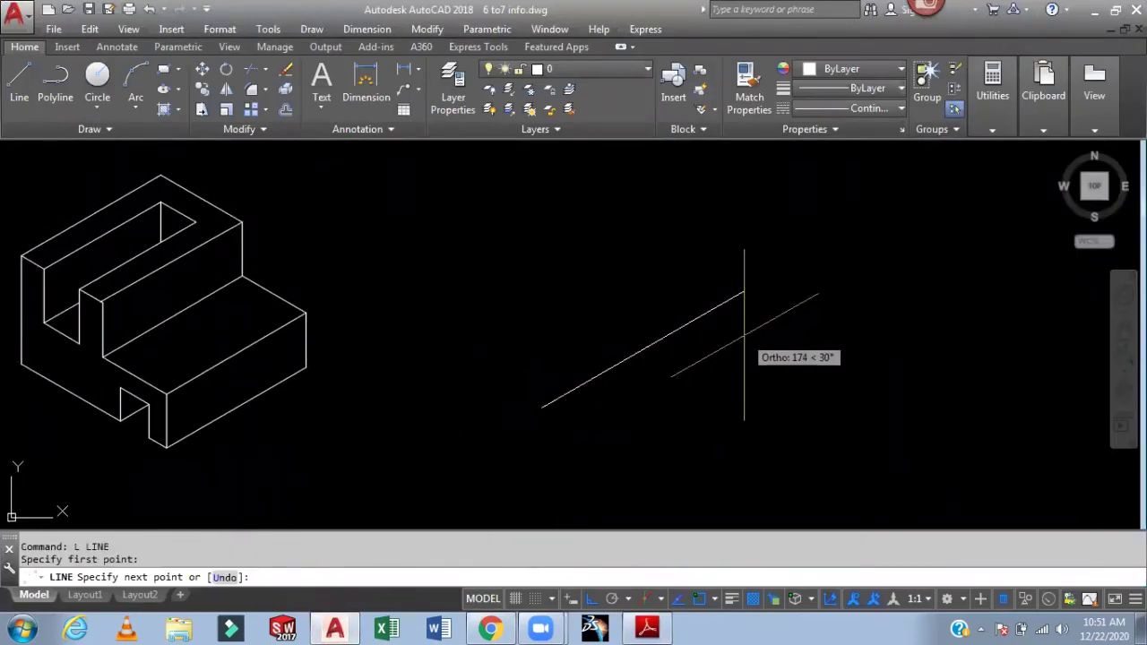
type("150")
key("Return")
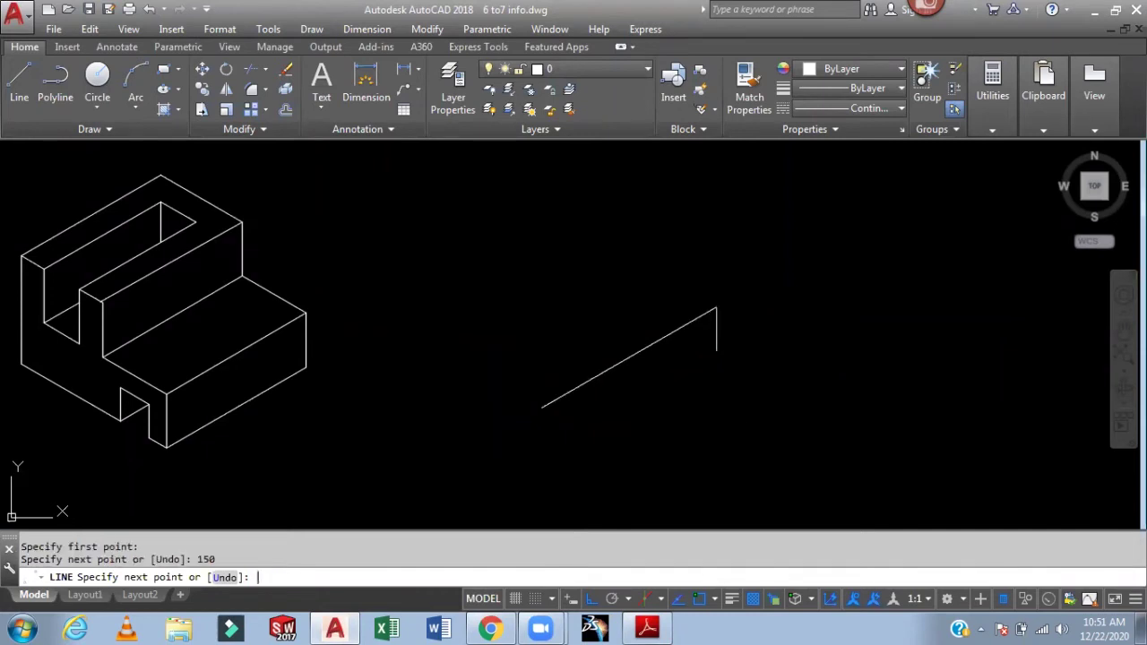
type("65")
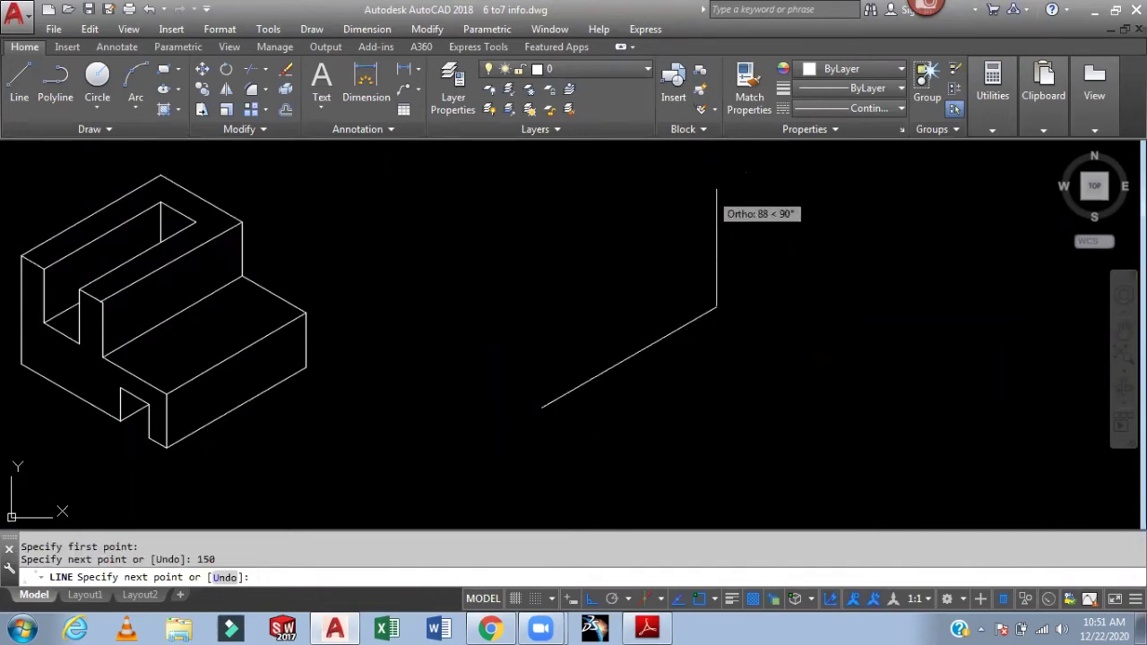
key("Return")
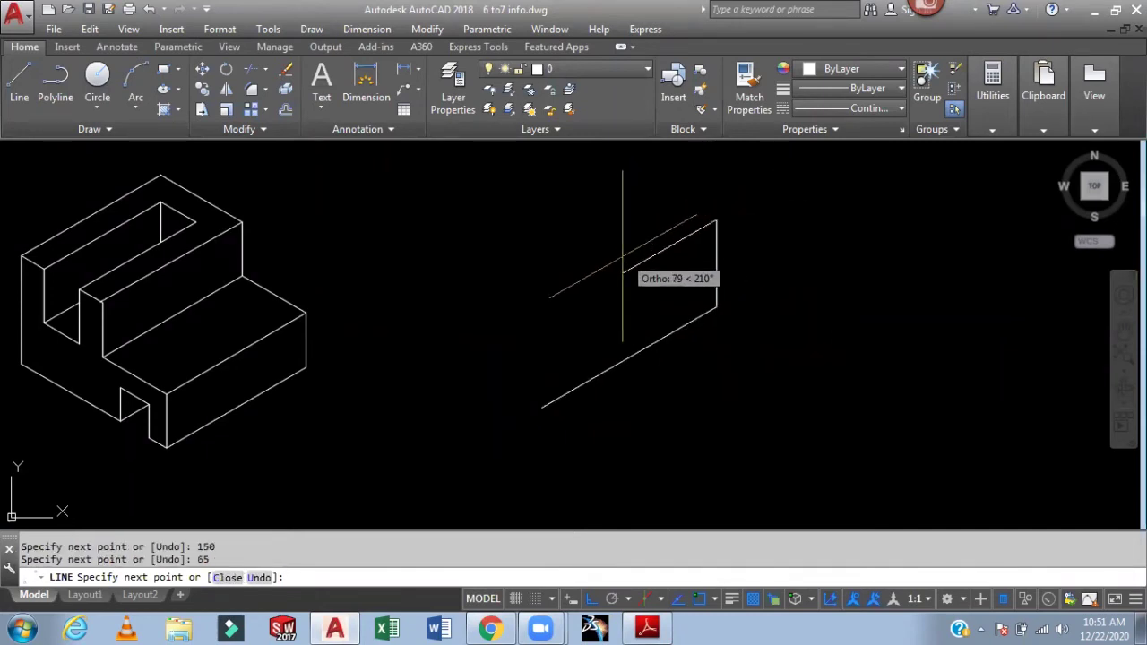
type("20")
key("Return")
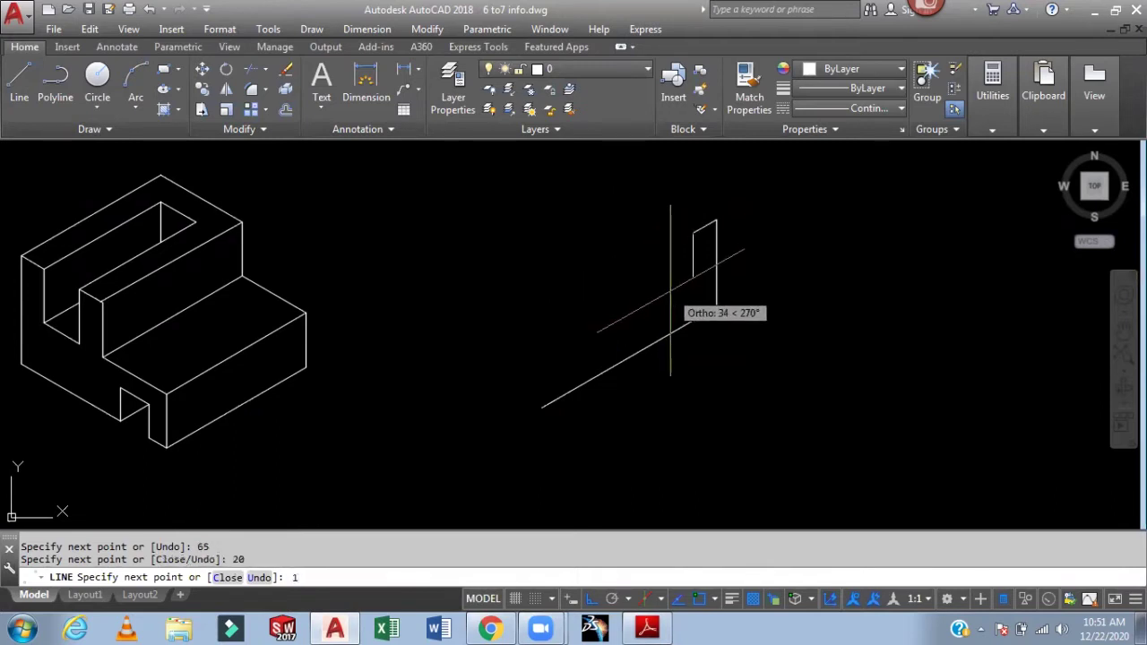
key("Return")
key("Escape")
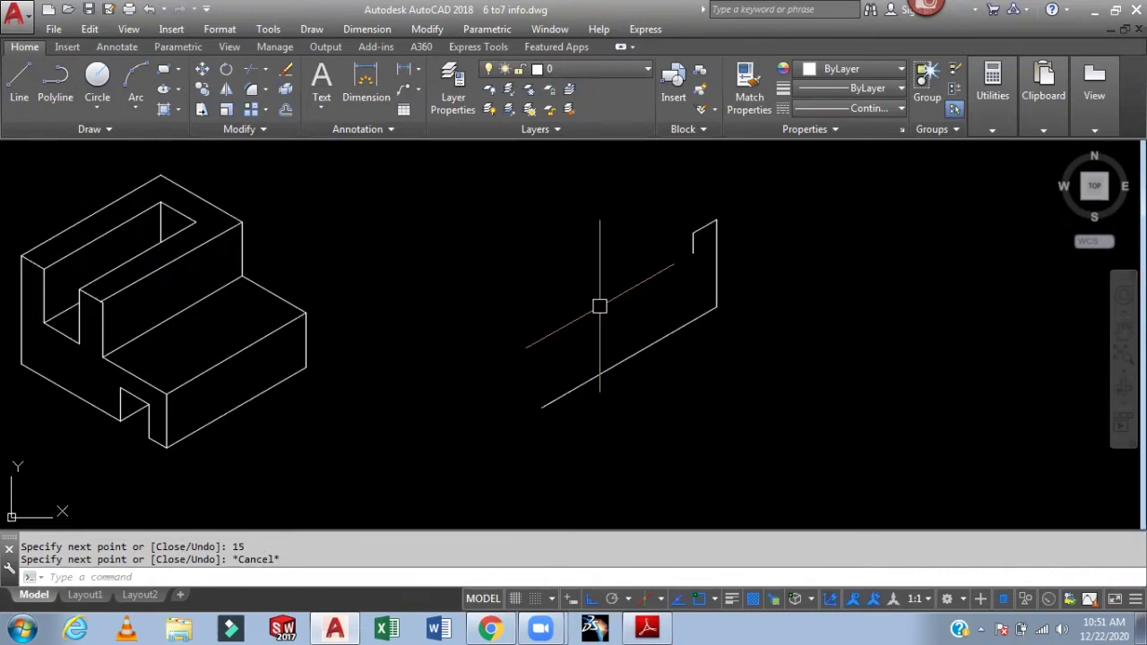
- Add a 40-unit vertical edge at the profile's lower-left end
type("l")
key("Return")
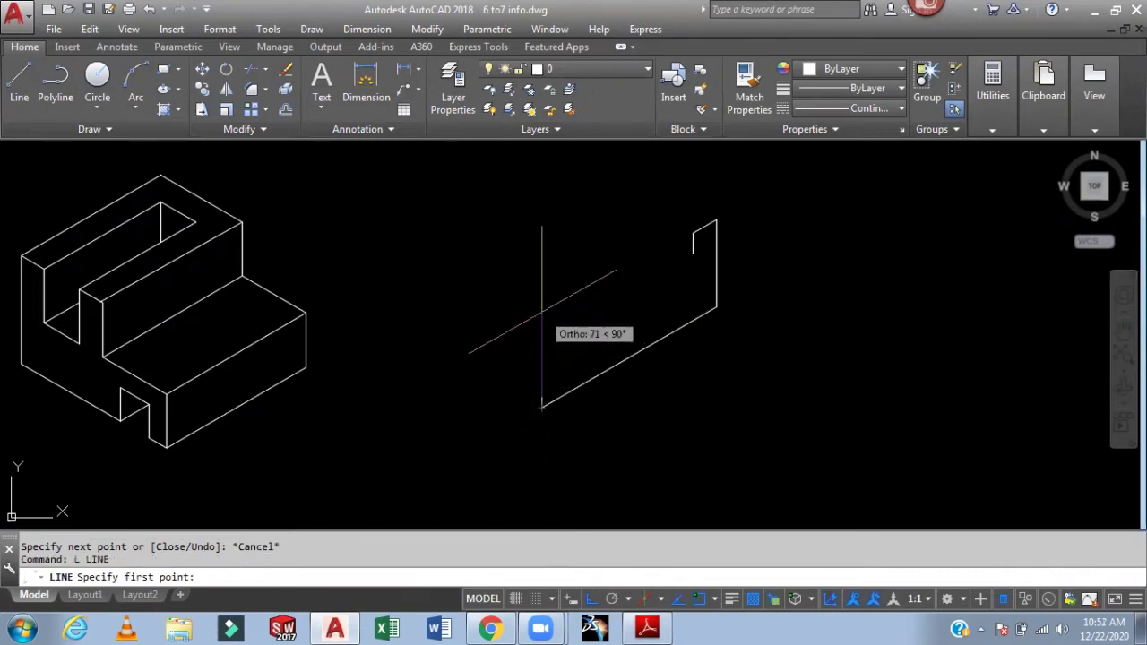
left_click(541, 314)
type("0")
key("Return")
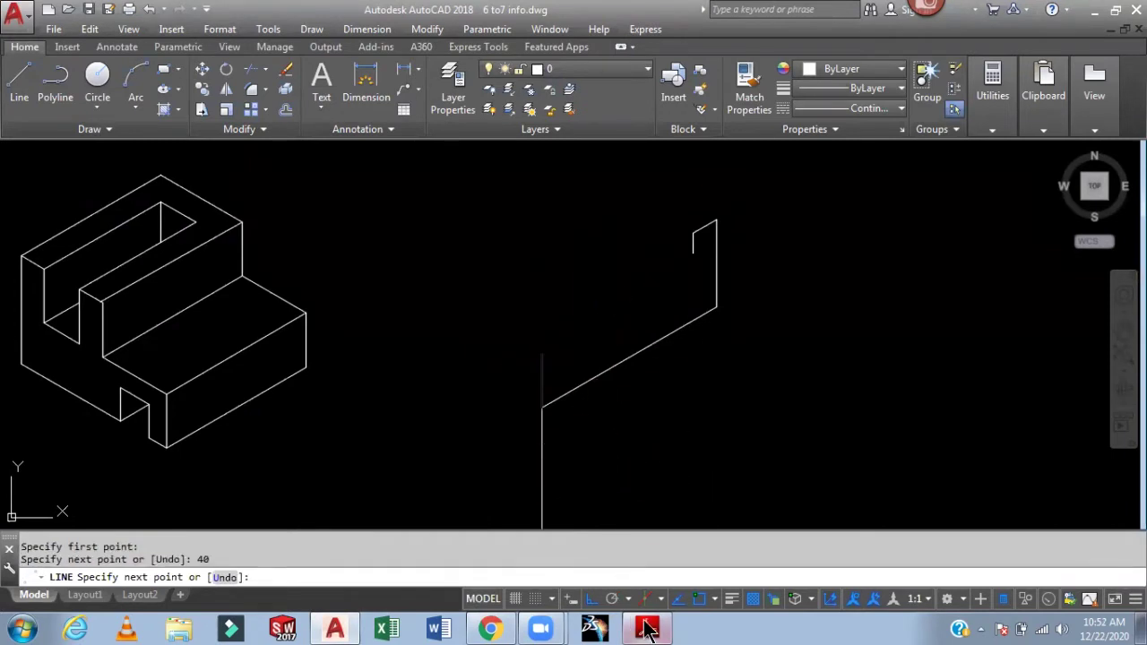
key("alt+Tab")
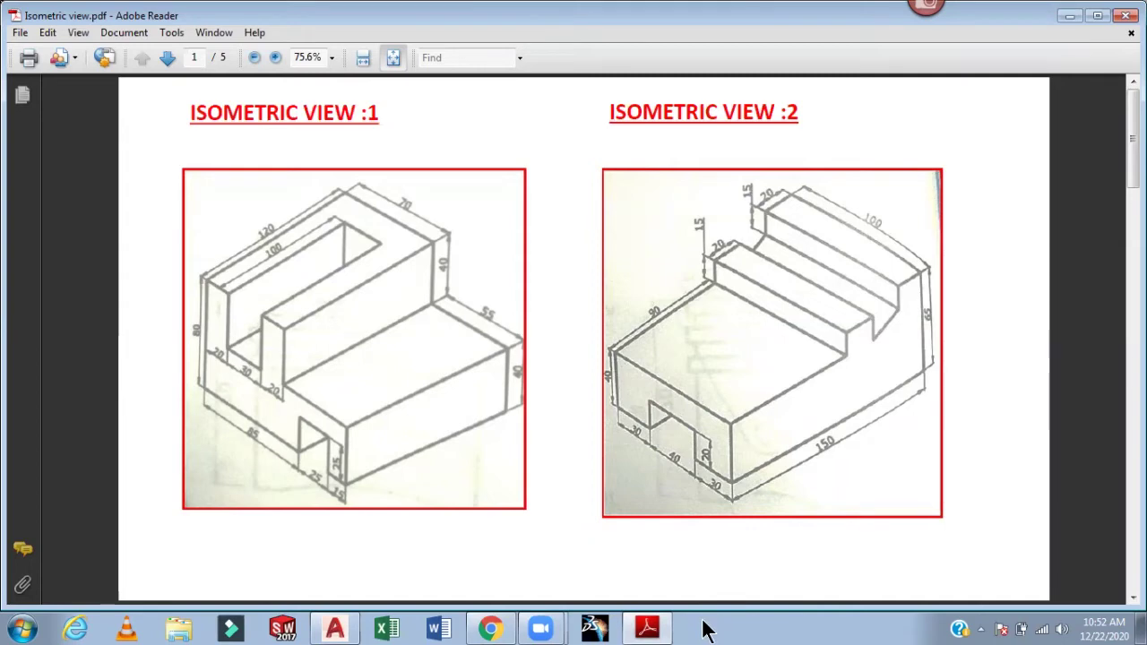
- Return to the AutoCAD drawing after checking the reference sheet
left_click(334, 630)
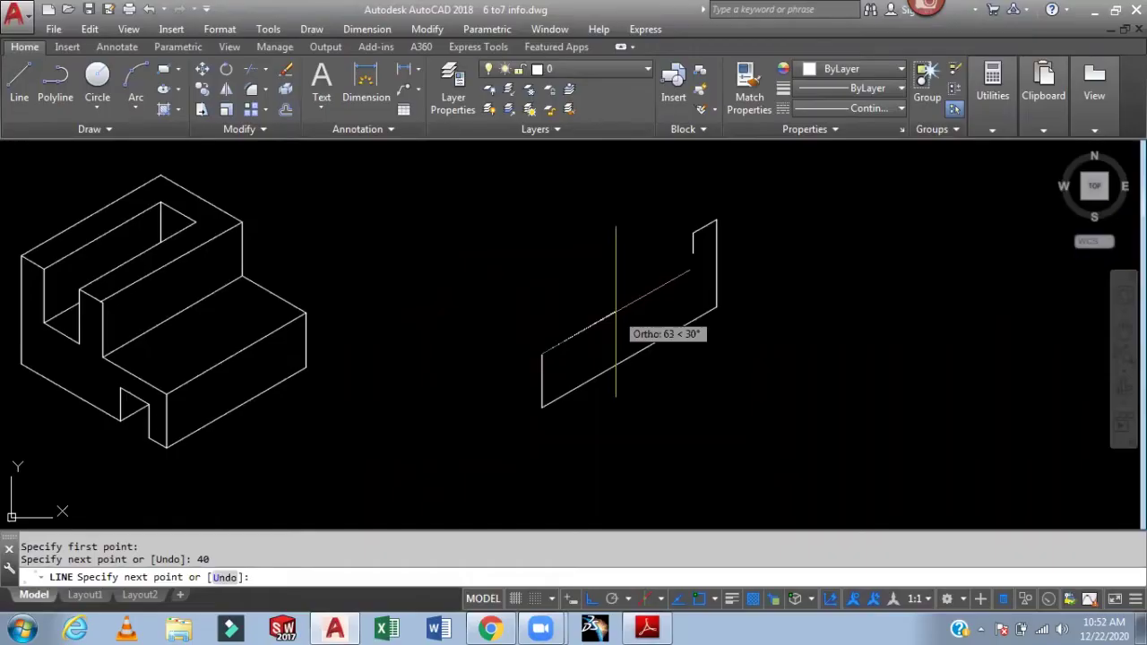
- Continue the profile with edges of 90, 15, 20 and 15 units, then end the line
type("90")
key("Return")
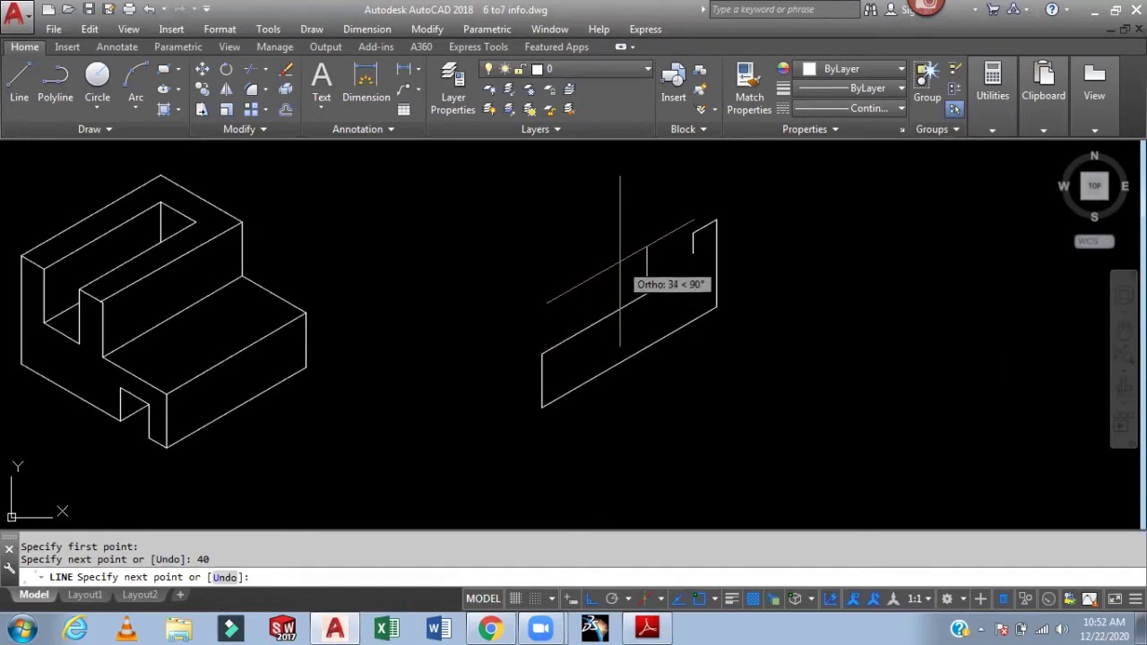
scroll(620, 269, "up", 3)
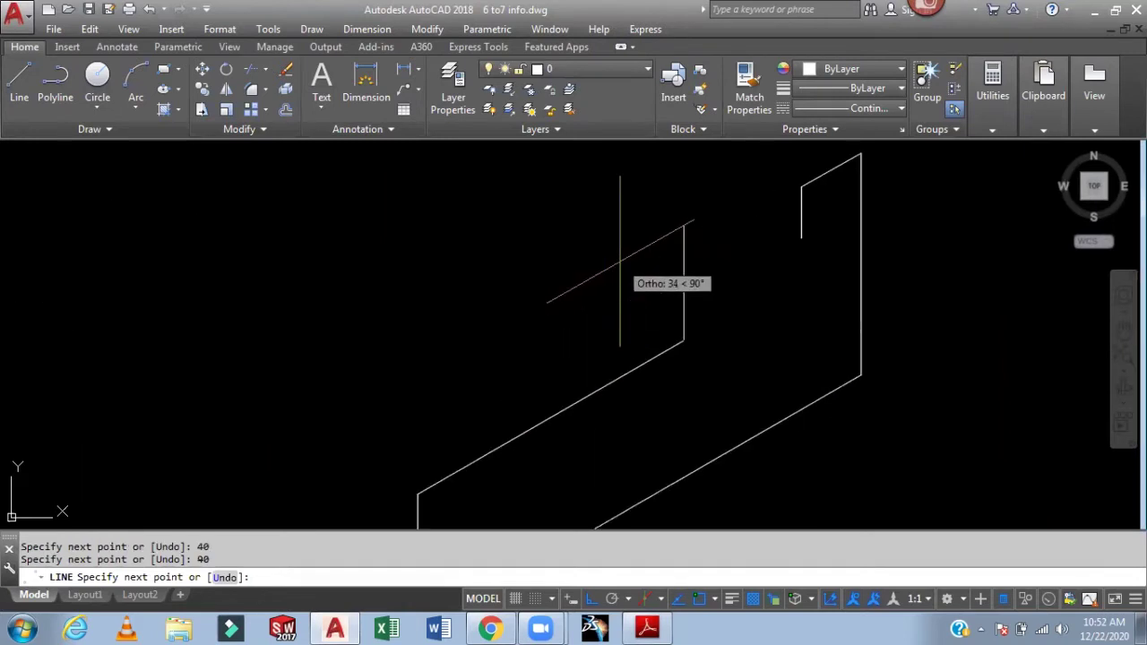
type("15")
key("Return")
type("20")
key("Return")
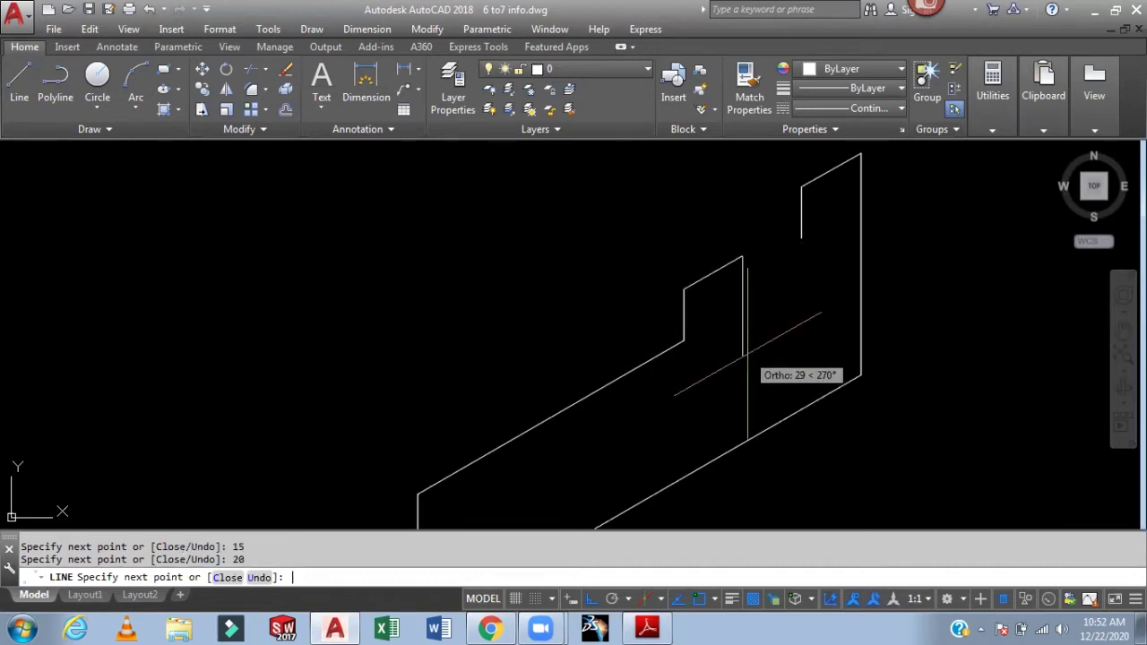
type("15")
key("Return")
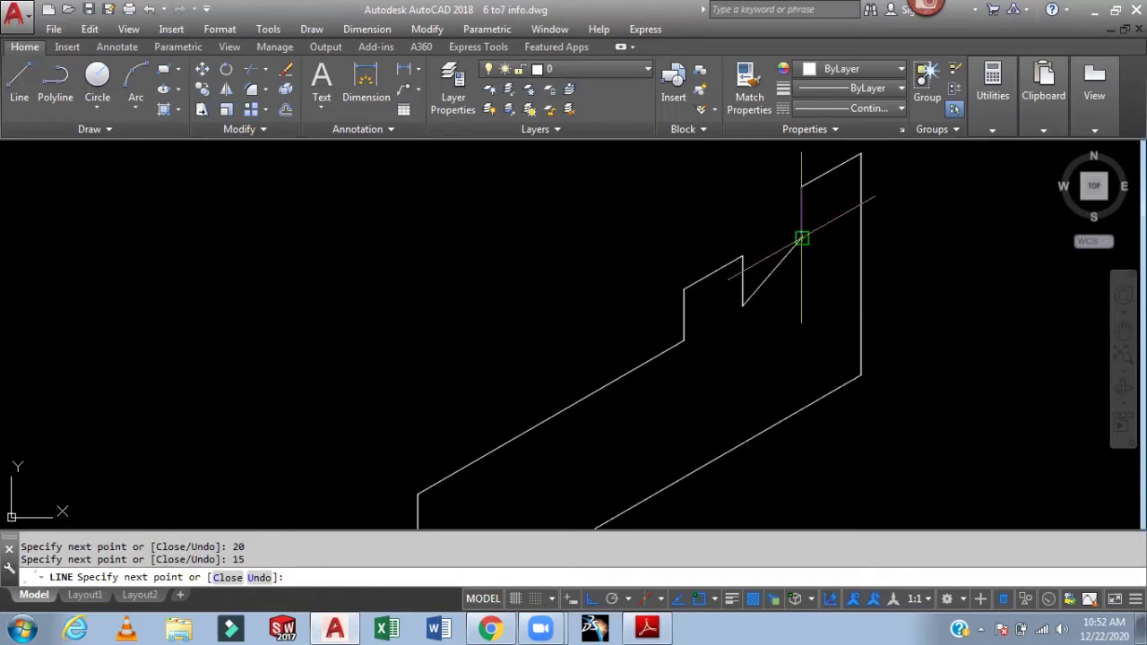
key("Return")
- Zoom out to show both blocks and start the COPY command
scroll(963, 307, "down", 3)
middle_click_drag(963, 307, 831, 332)
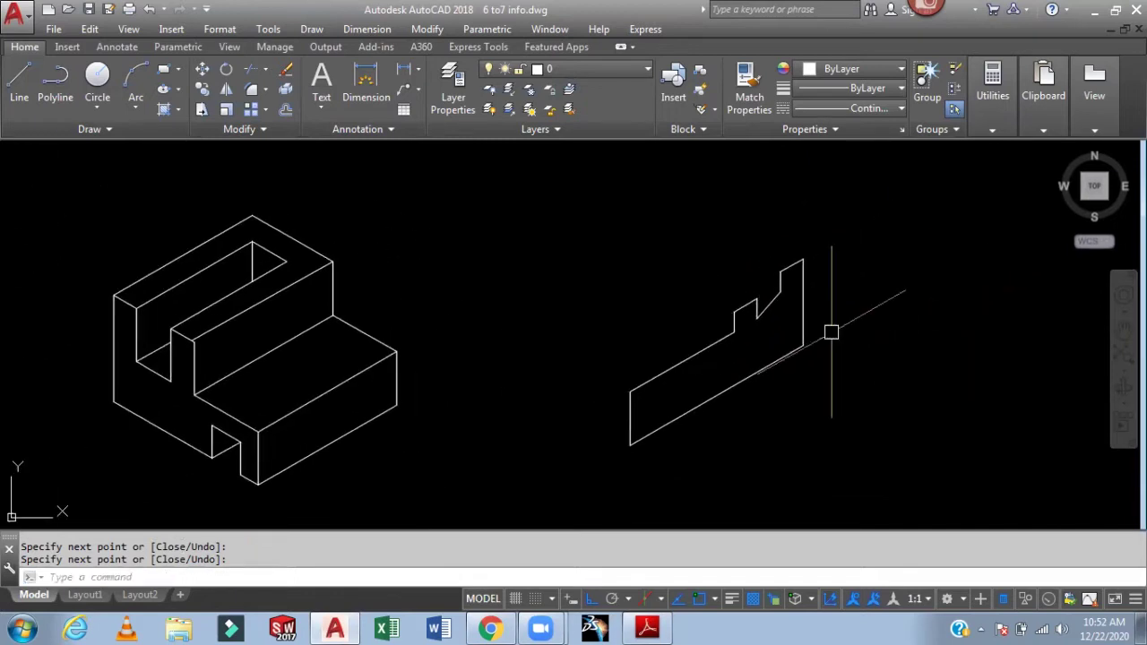
type("co")
key("Return")
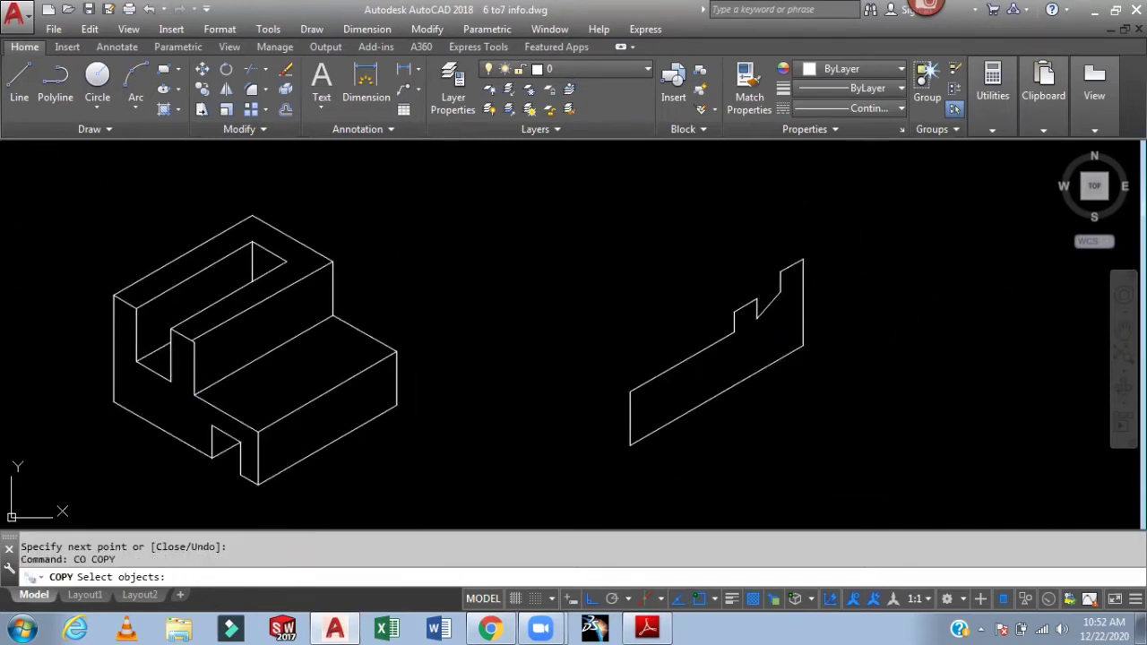
- Copy the side profile from its lower-left corner 100 units along 150°
scroll(731, 348, "up", 5)
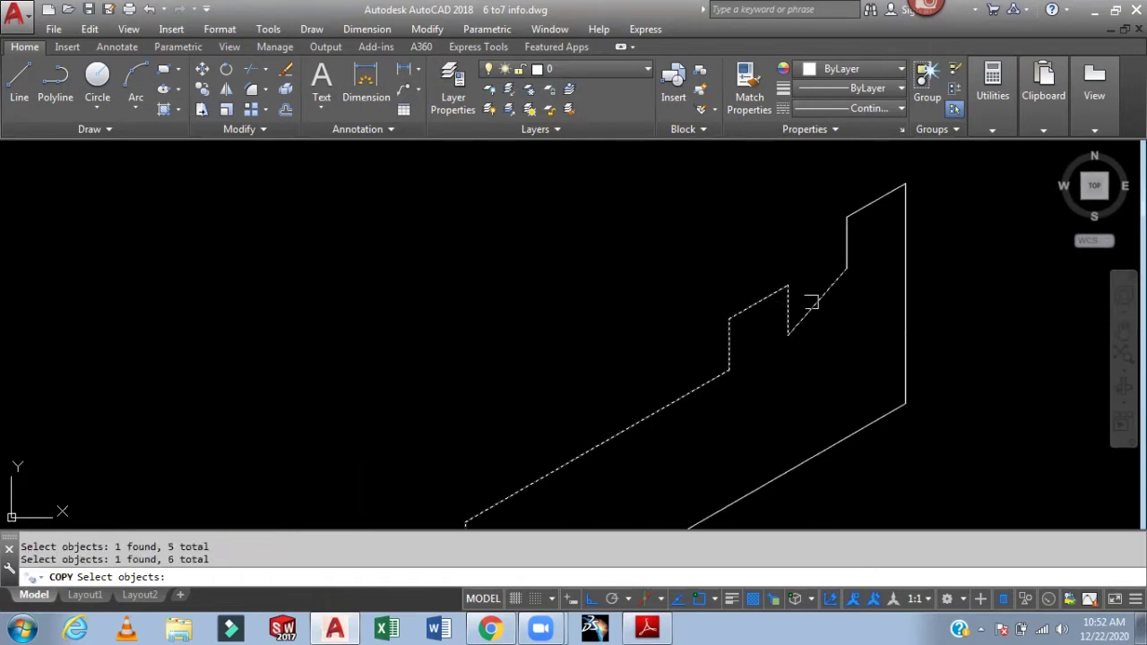
scroll(870, 212, "down", 4)
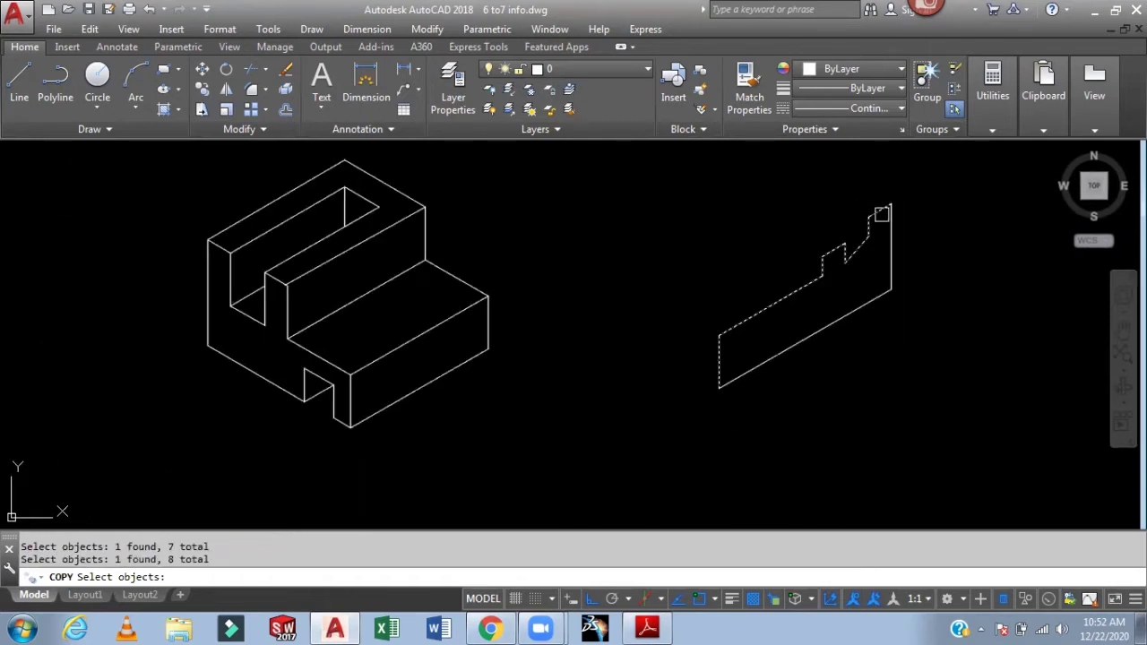
key("Return")
left_click(719, 388)
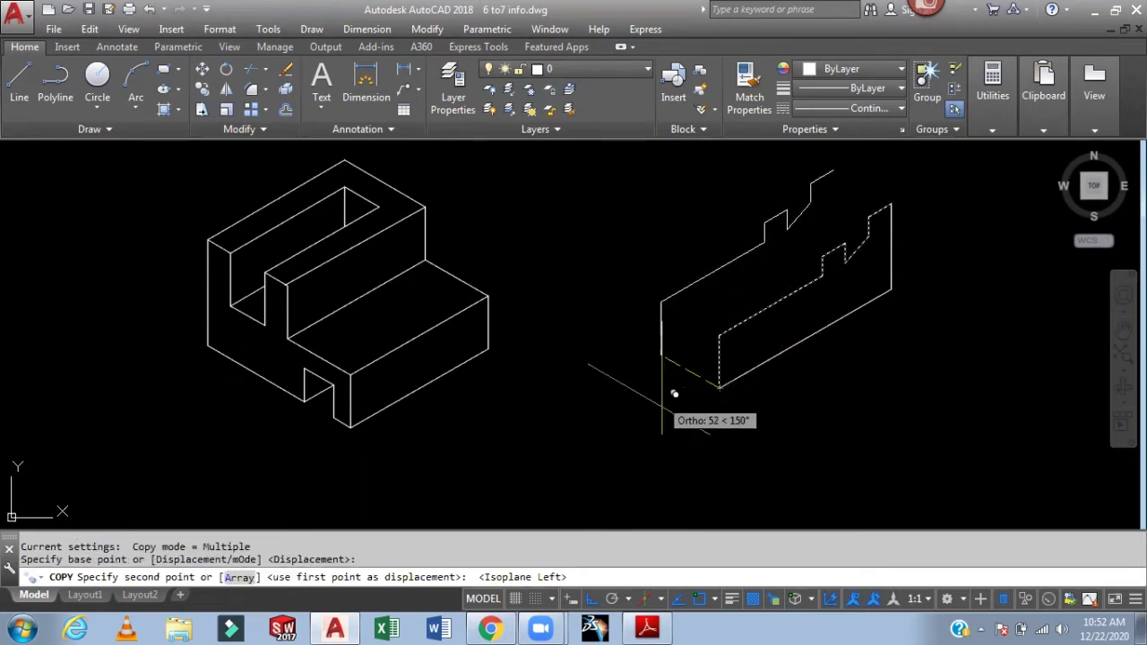
left_click(648, 629)
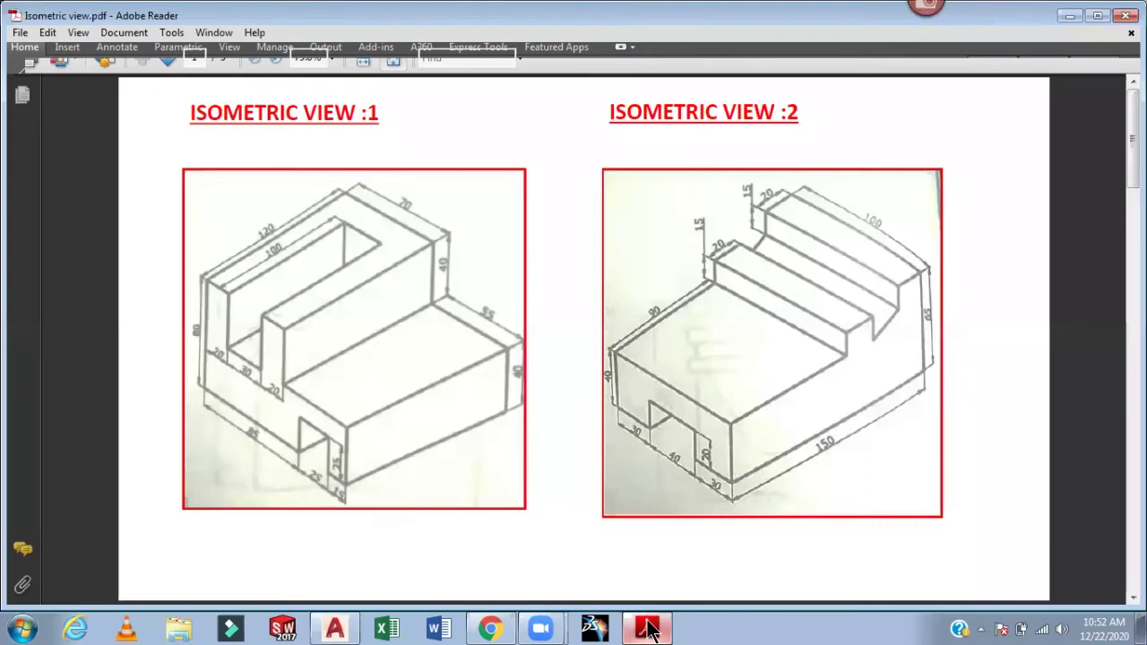
left_click(649, 628)
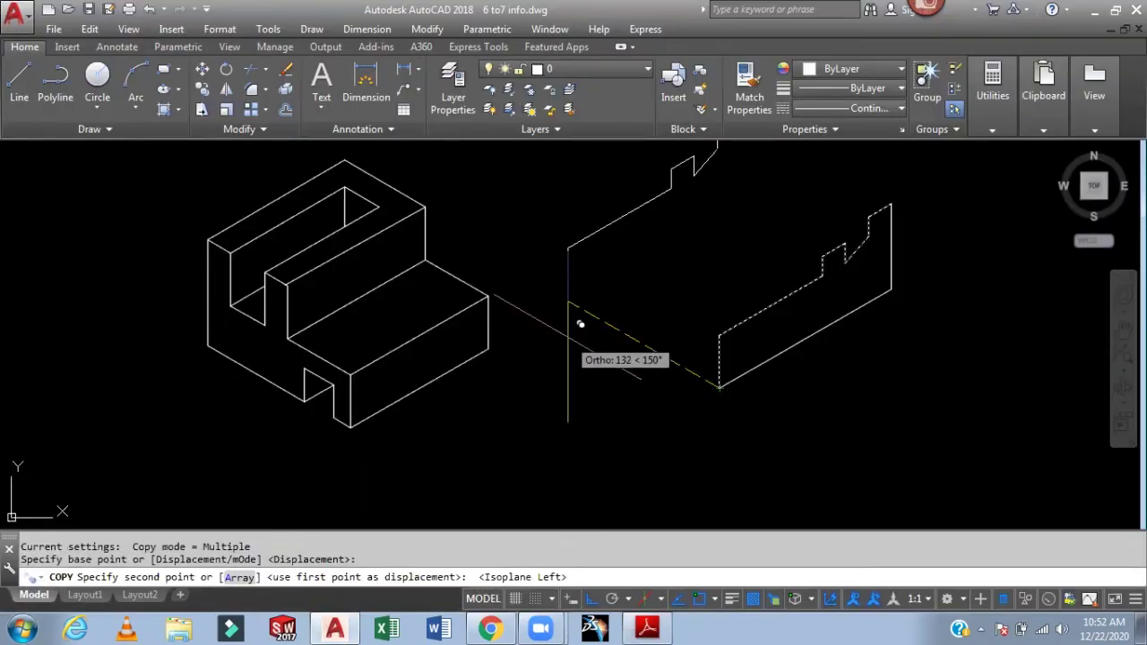
type("100")
key("Return")
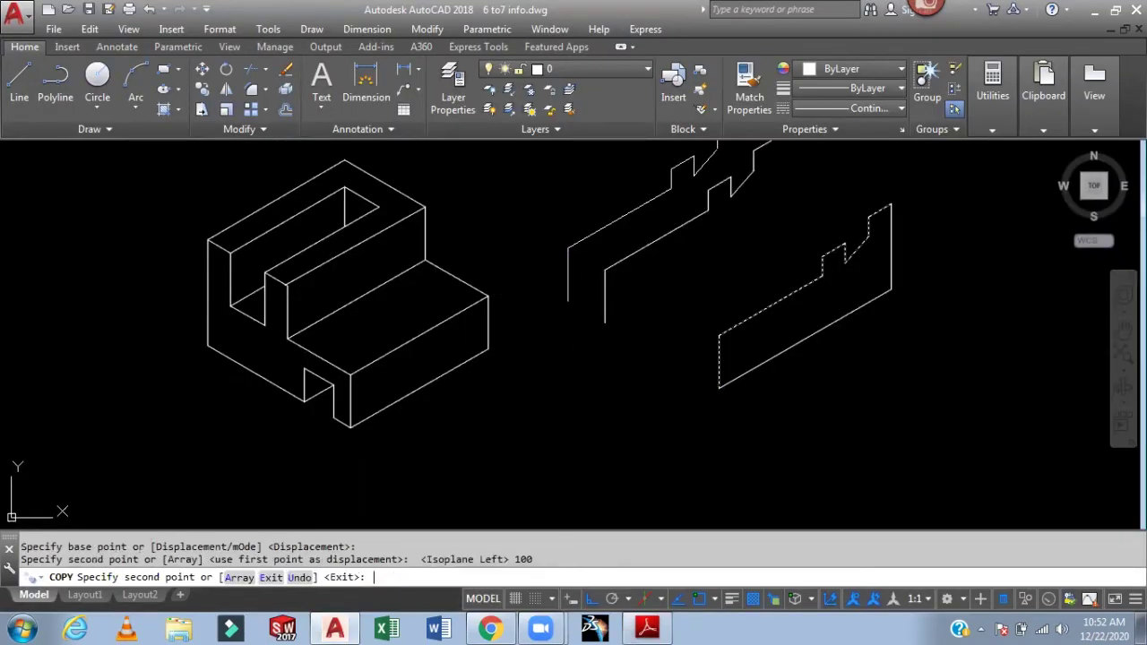
key("Escape")
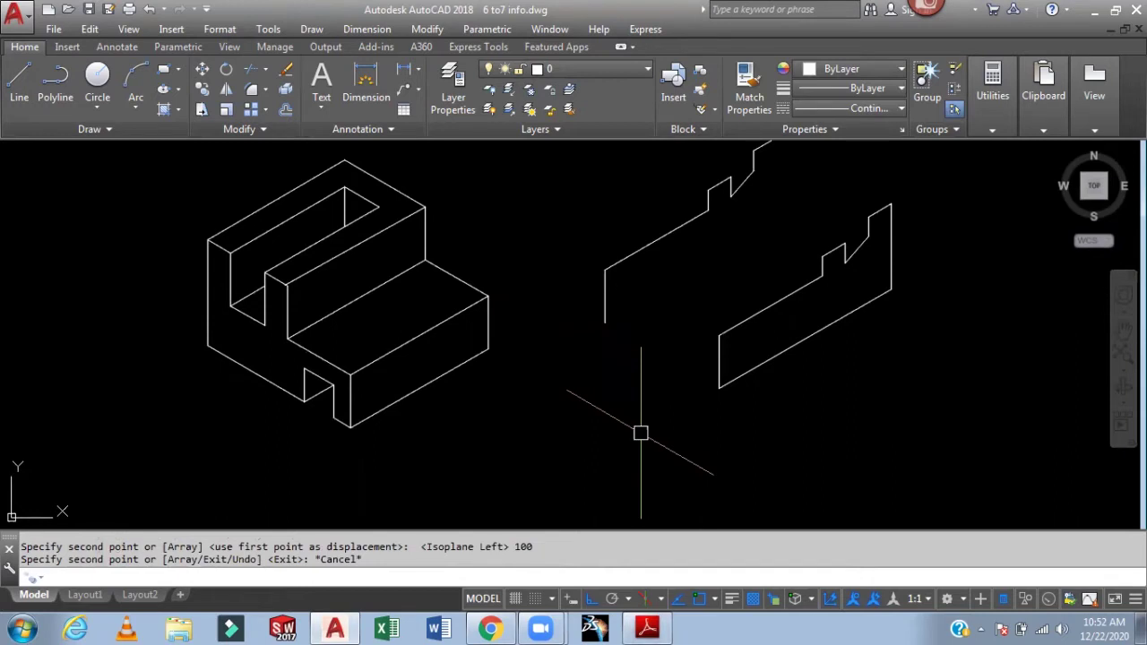
- Start a new line at the front profile's lower corner
type("l")
key("Return")
left_click(605, 318)
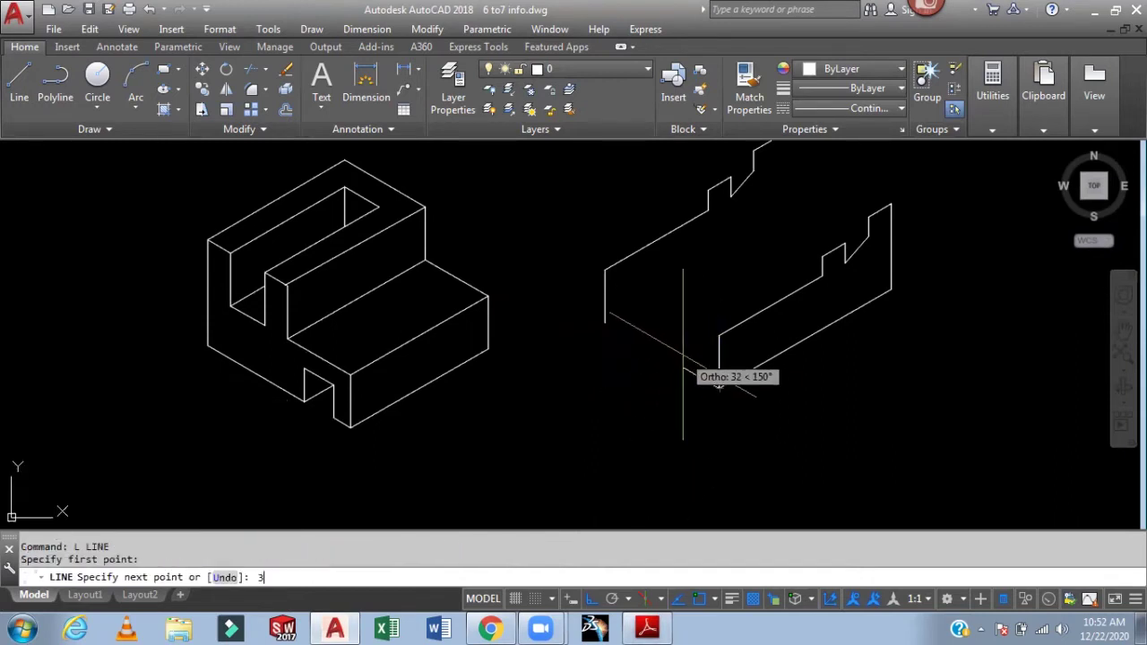
- Draw the lower front edge: 30, then a notch rising 20, 40 across and dropping 20
type("0")
key("Return")
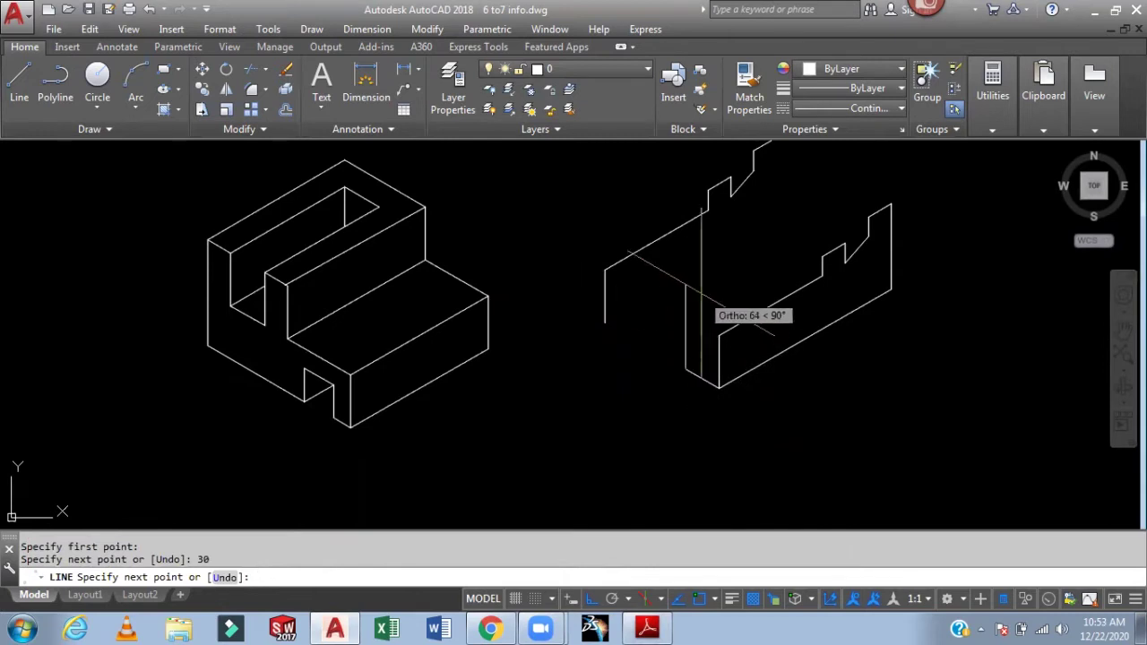
type("20")
key("Return")
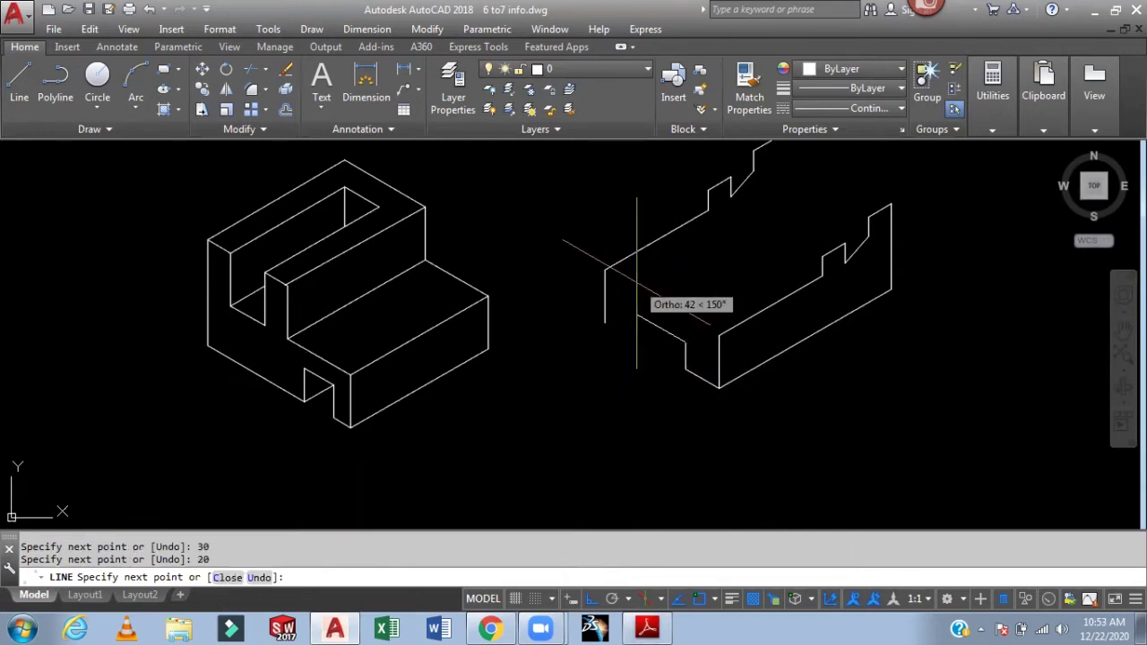
type("0")
key("Return")
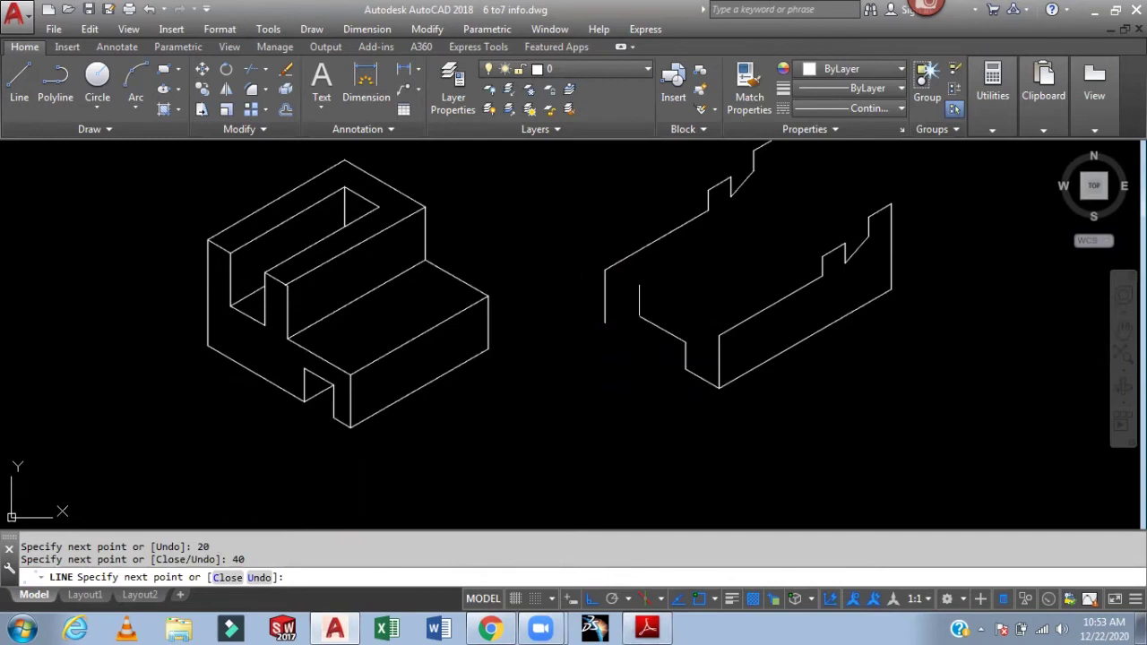
type("20")
key("Return")
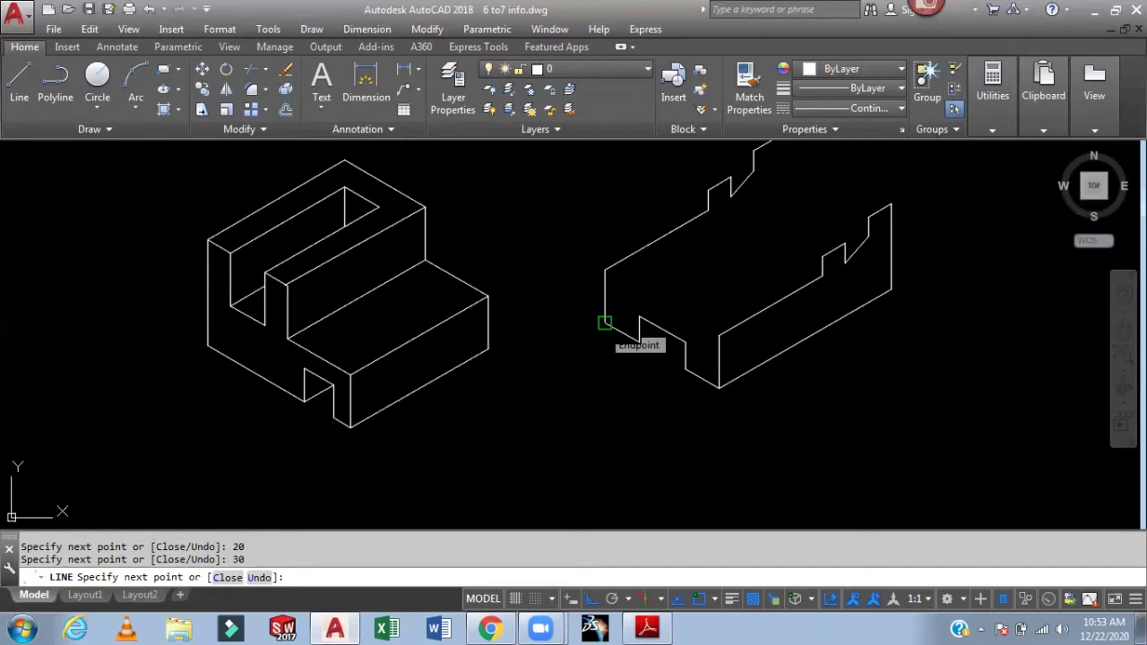
key("Escape")
- Start another line at a profile corner for a connecting edge
type("l")
key("Return")
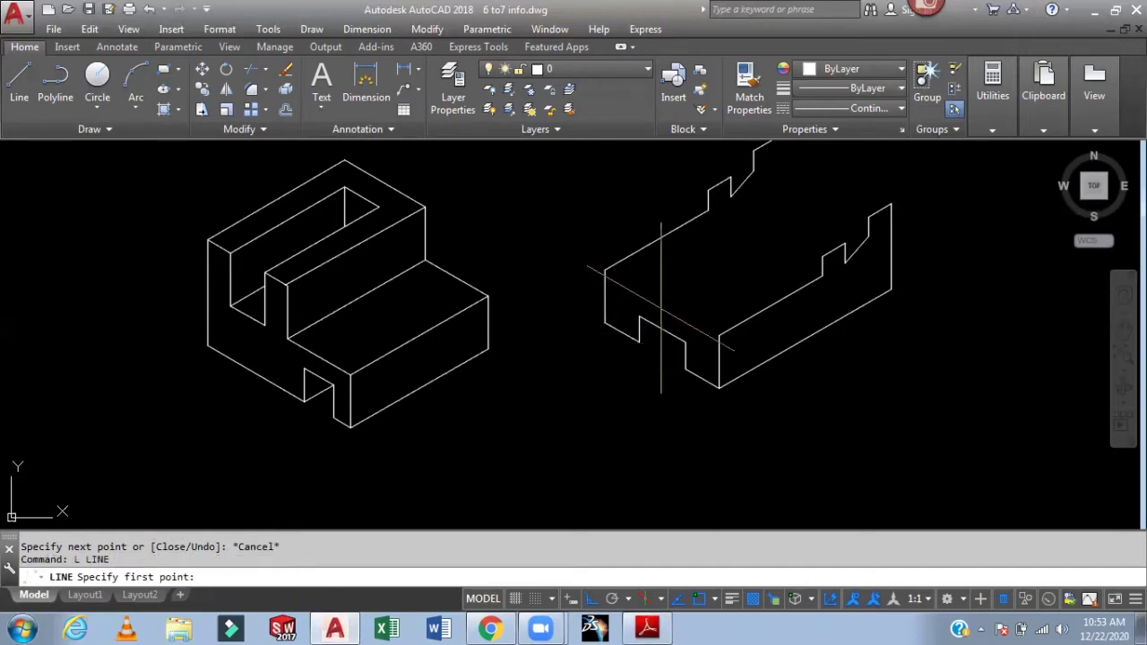
left_click(719, 335)
- Join matching front and back profile corners with the first two depth edges
left_click(605, 269)
key("Return")
middle_click_drag(738, 266, 640, 311)
key("Return")
left_click(643, 316)
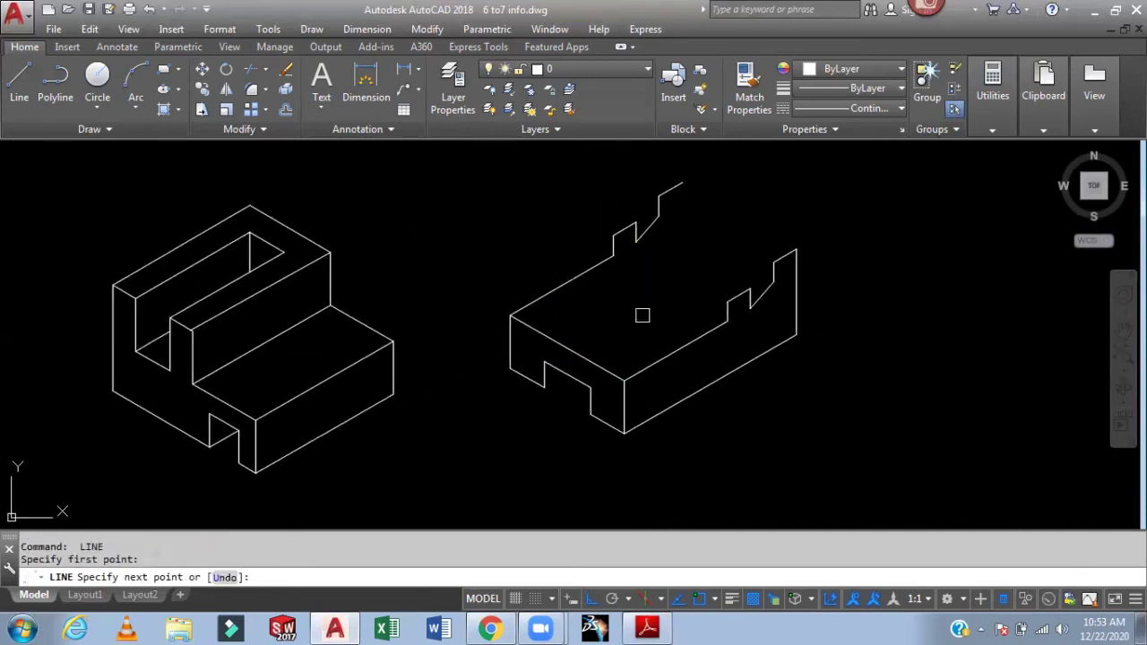
left_click(652, 274)
key("Return")
middle_click_drag(652, 274, 582, 340)
key("Return")
- Draw depth edges from the step's endpoint and right corner to the back step corner
left_click(568, 307)
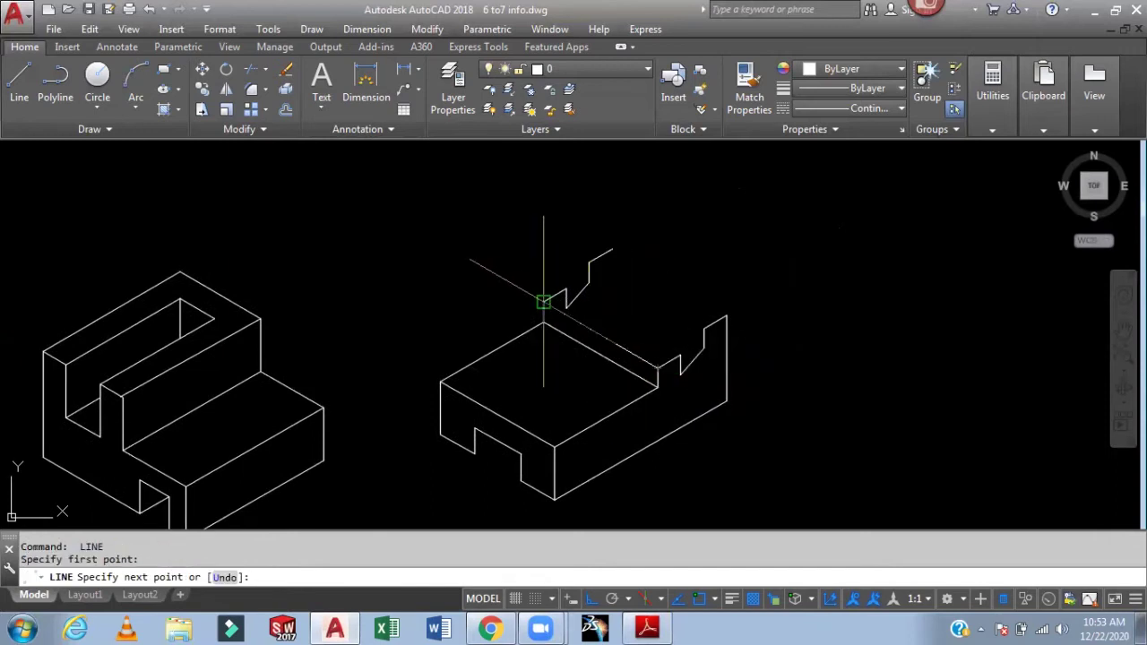
scroll(668, 318, "up", 2)
key("Return")
key("Return")
left_click(686, 380)
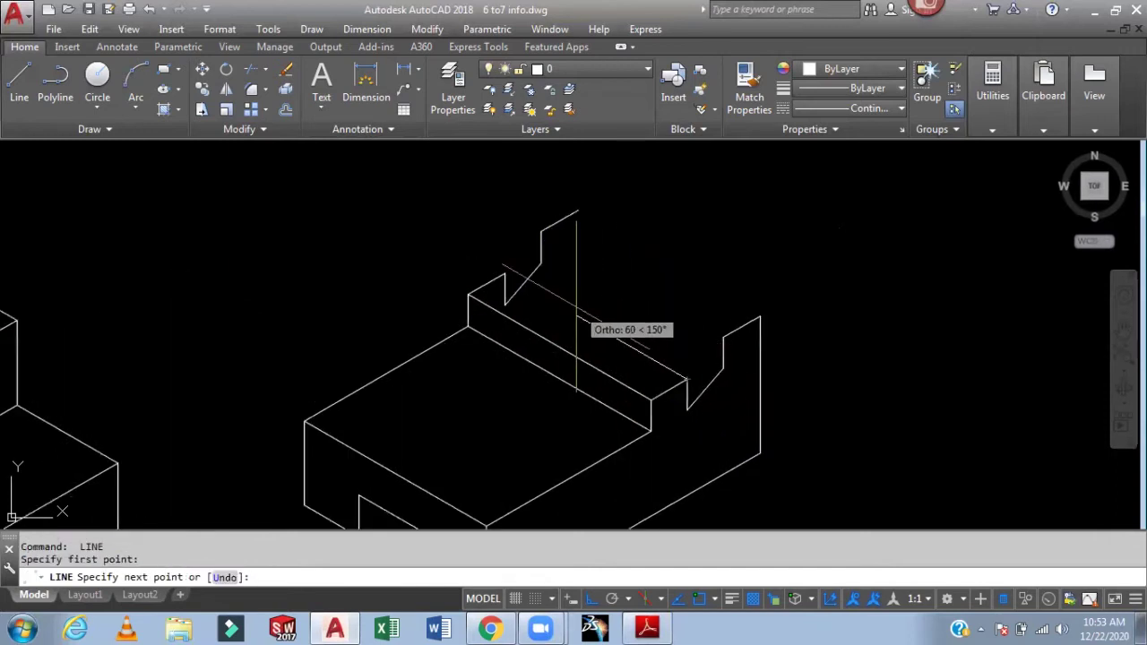
key("Return")
key("Return")
left_click(722, 367)
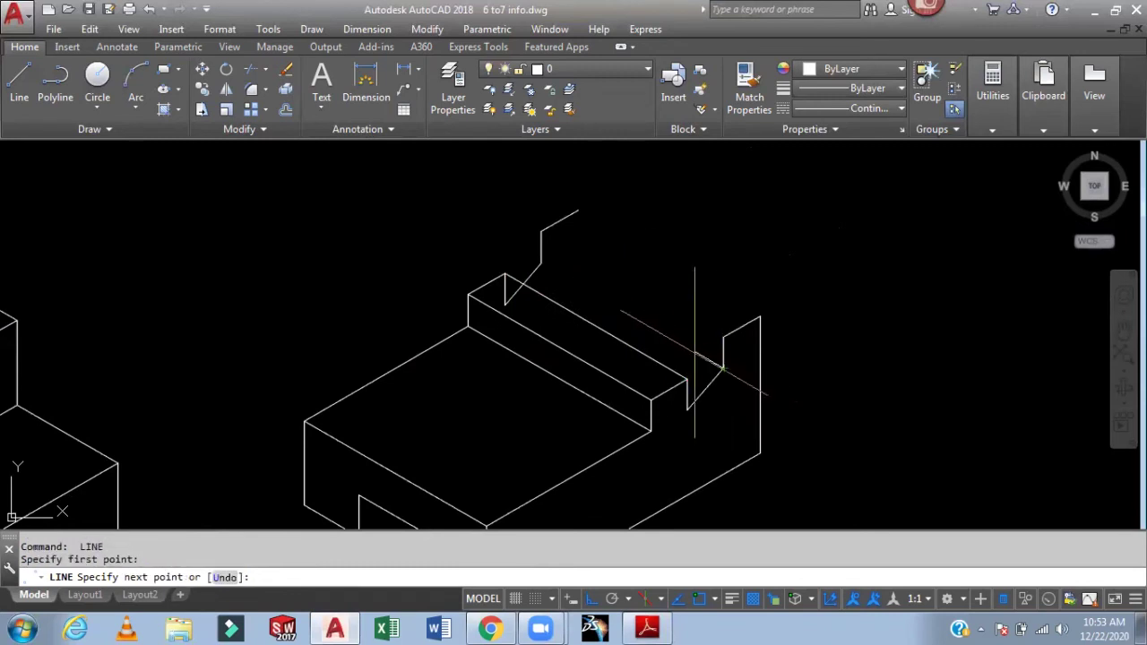
left_click(541, 266)
key("Return")
key("Return")
- Add the final depth edges across the notched top and zoom in on the corner
left_click(723, 335)
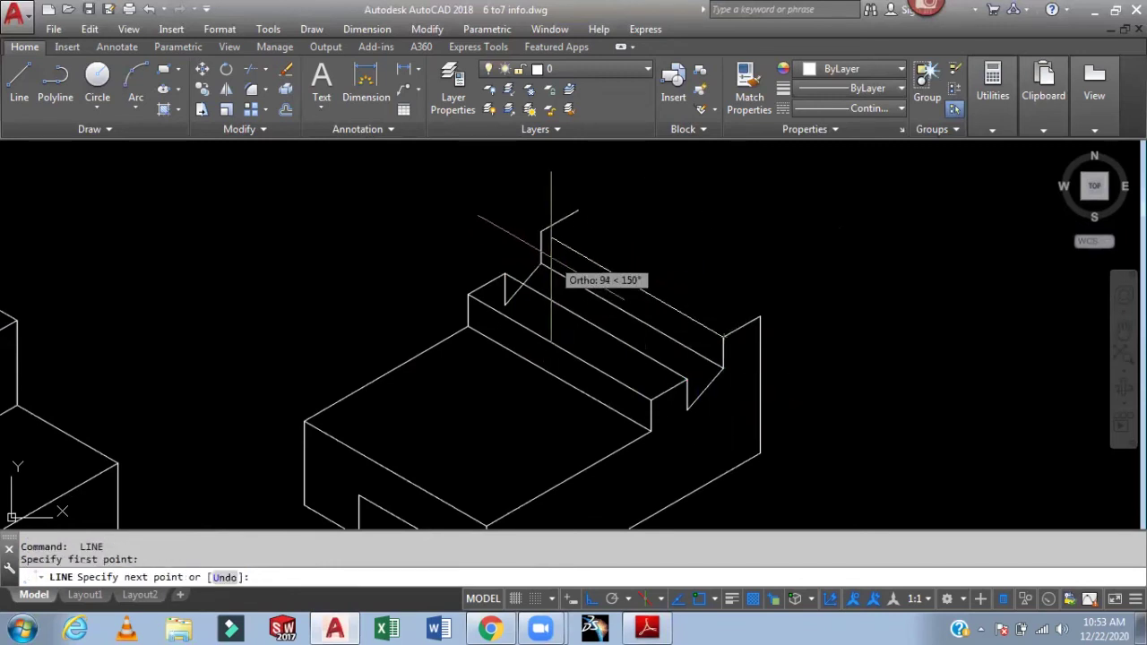
left_click(761, 316)
key("Return")
key("Return")
left_click(761, 315)
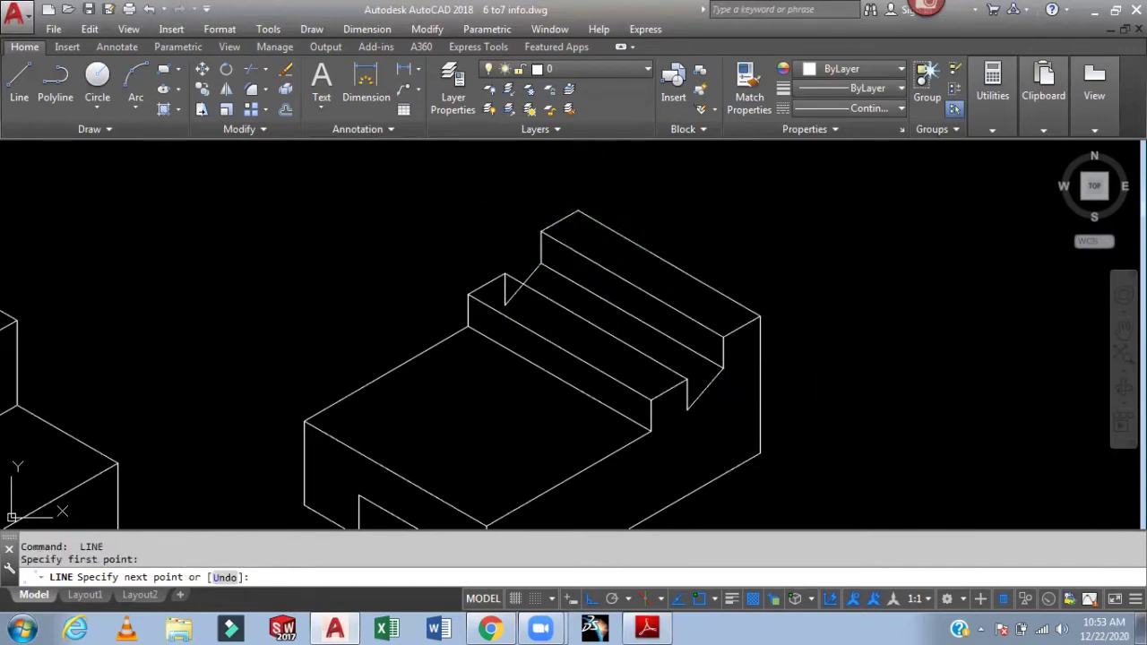
left_click(759, 310)
key("Return")
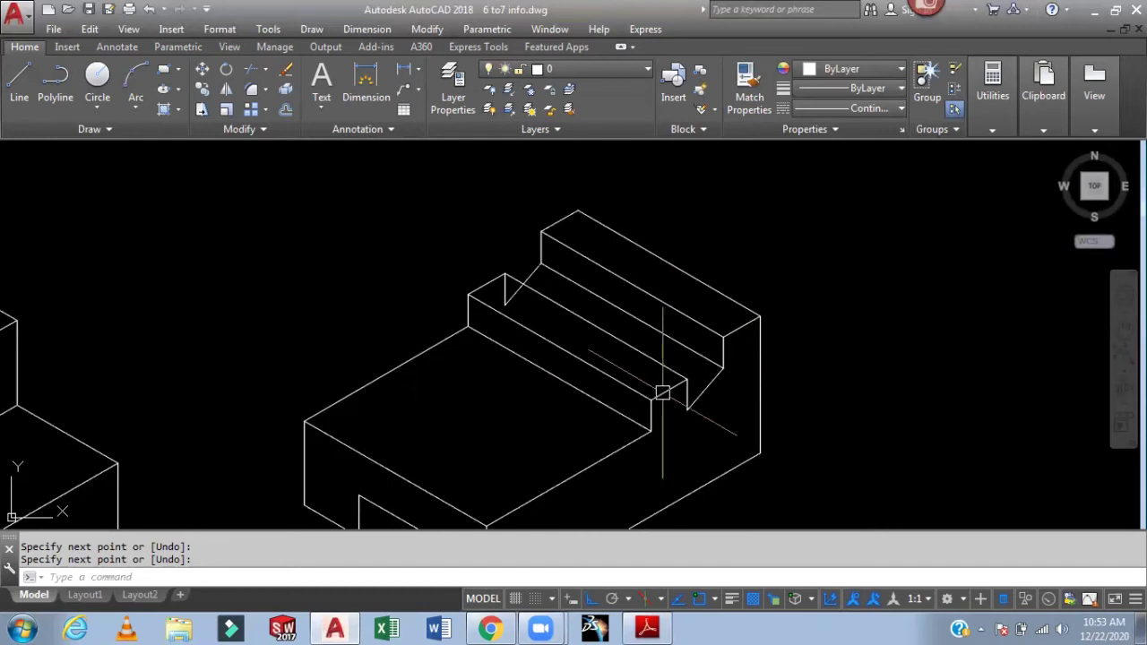
scroll(516, 296, "up", 3)
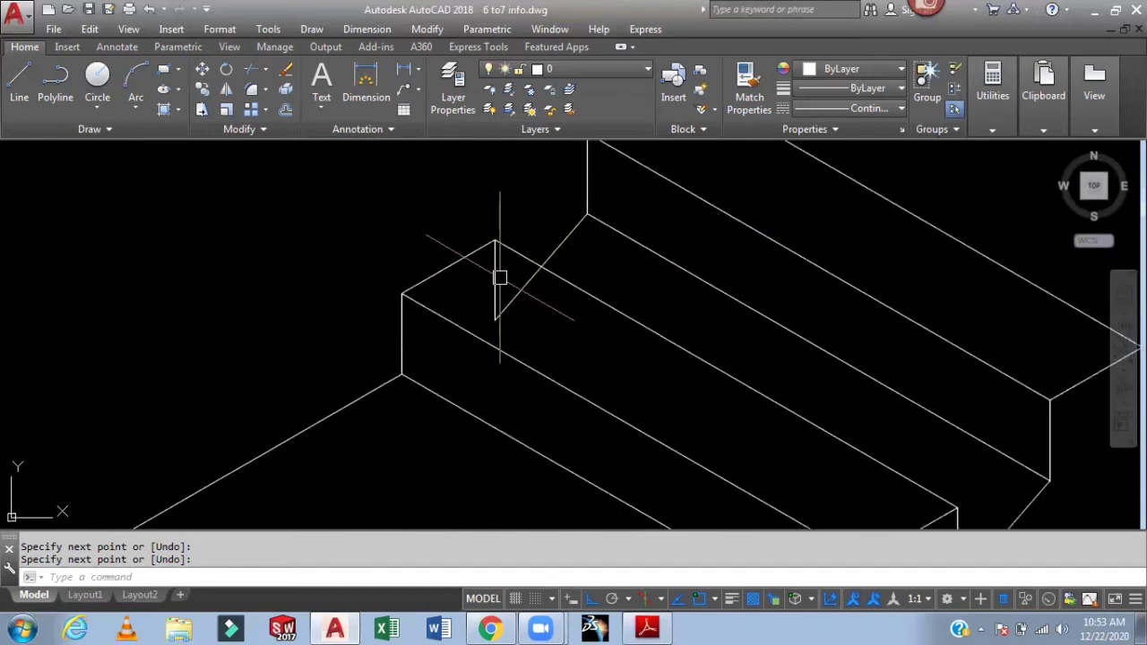
- Delete the stray vertical line and trim the overshooting diagonal
left_click(496, 280)
key("Delete")
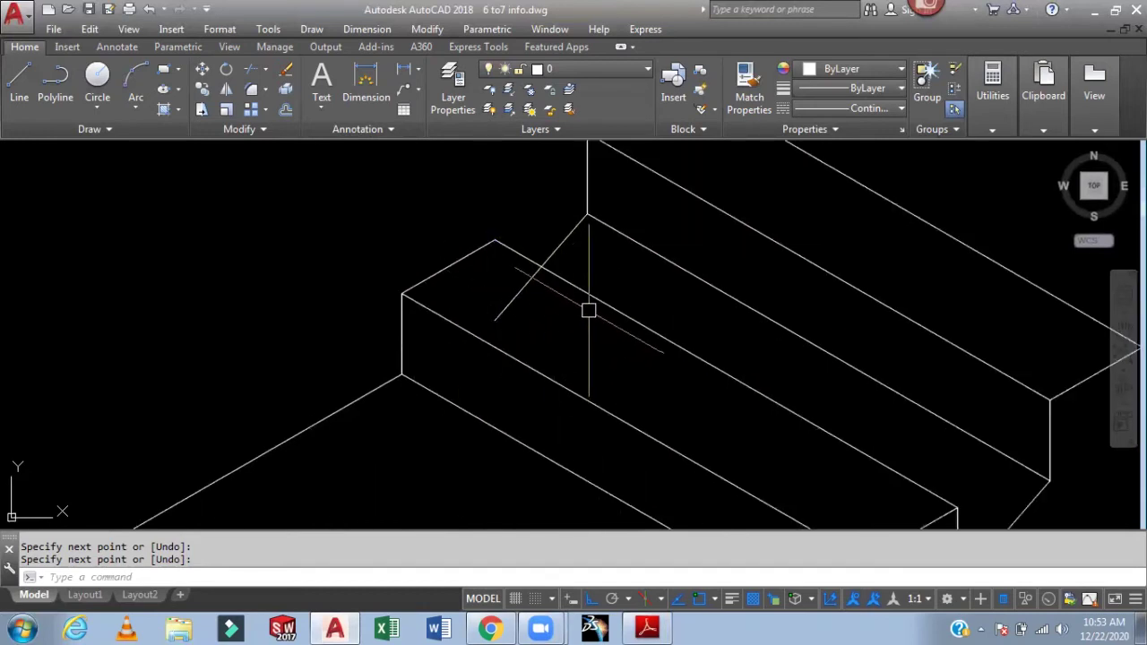
key("Delete")
type("tr")
key("Return")
key("Return")
left_click(528, 289)
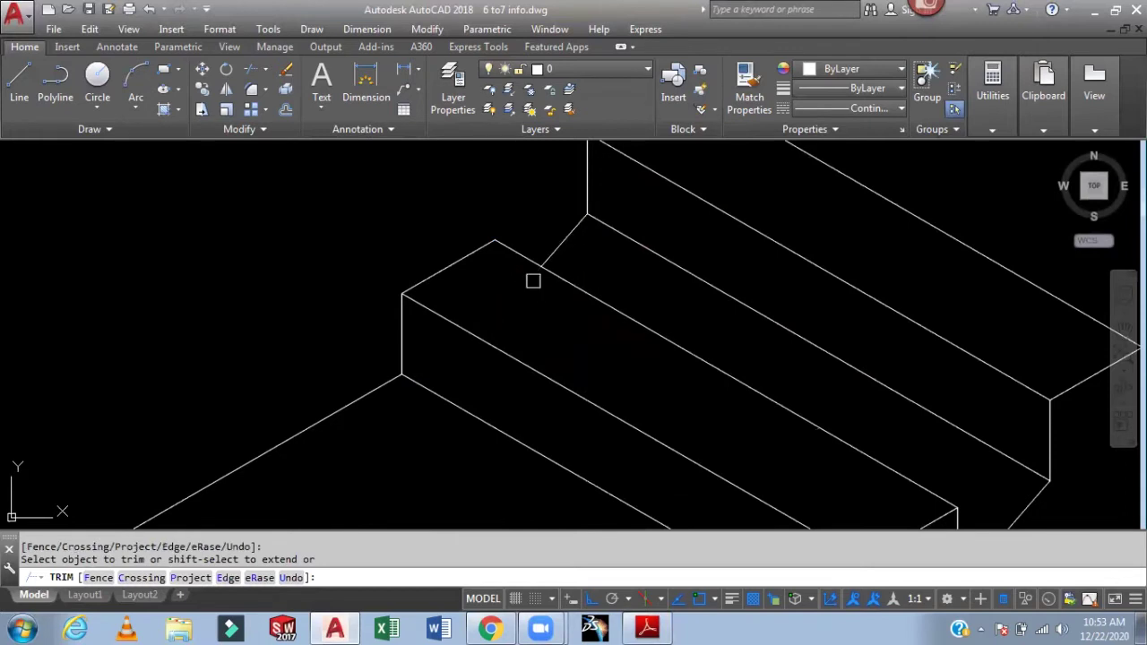
scroll(542, 267, "down", 3)
key("Escape")
- Start a line at the front notch corner, switch to the top isoplane, then cancel it
scroll(878, 308, "down", 3)
middle_click_drag(878, 307, 851, 259)
scroll(532, 414, "up", 5)
scroll(532, 414, "up", 2)
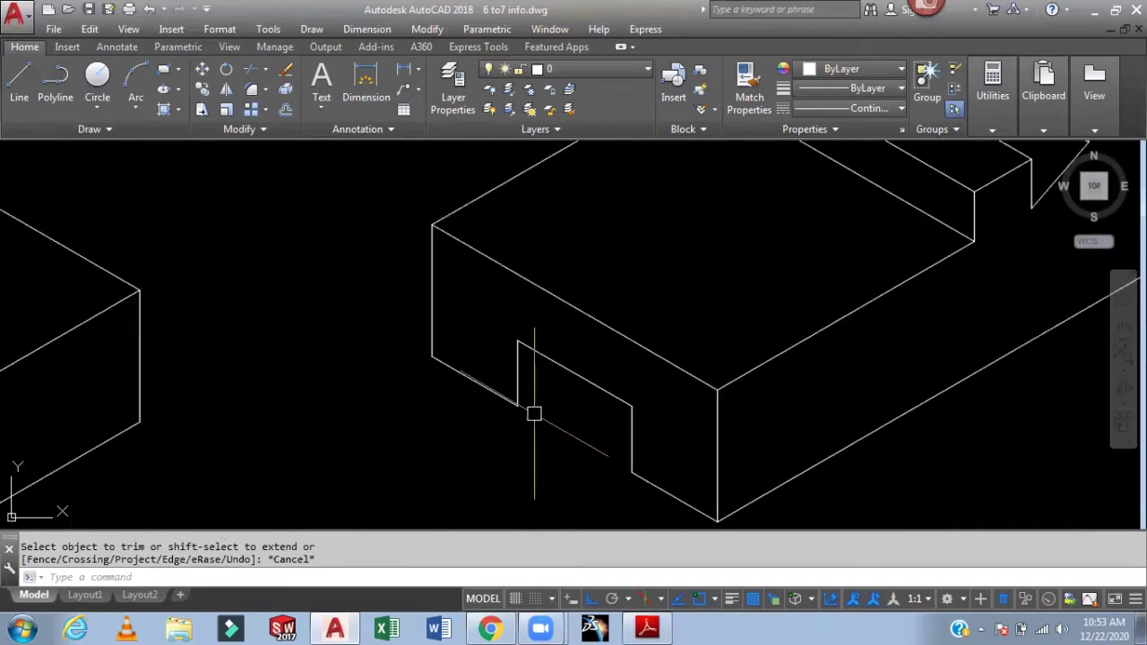
type("l")
key("Return")
left_click(518, 405)
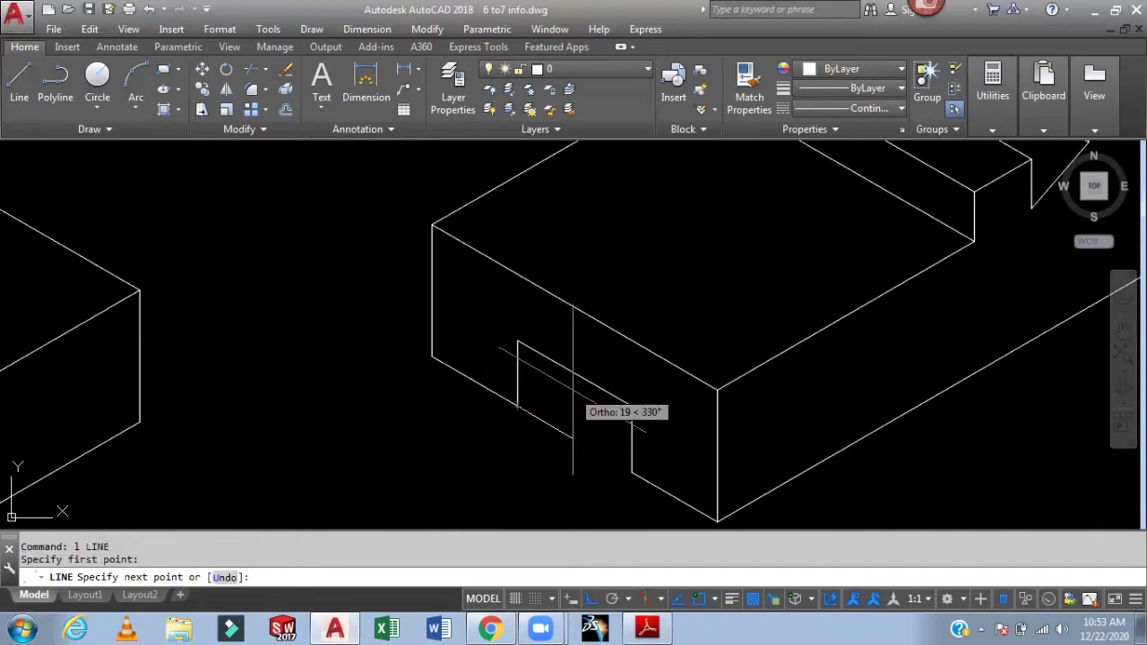
key("F5")
scroll(587, 350, "up", 2)
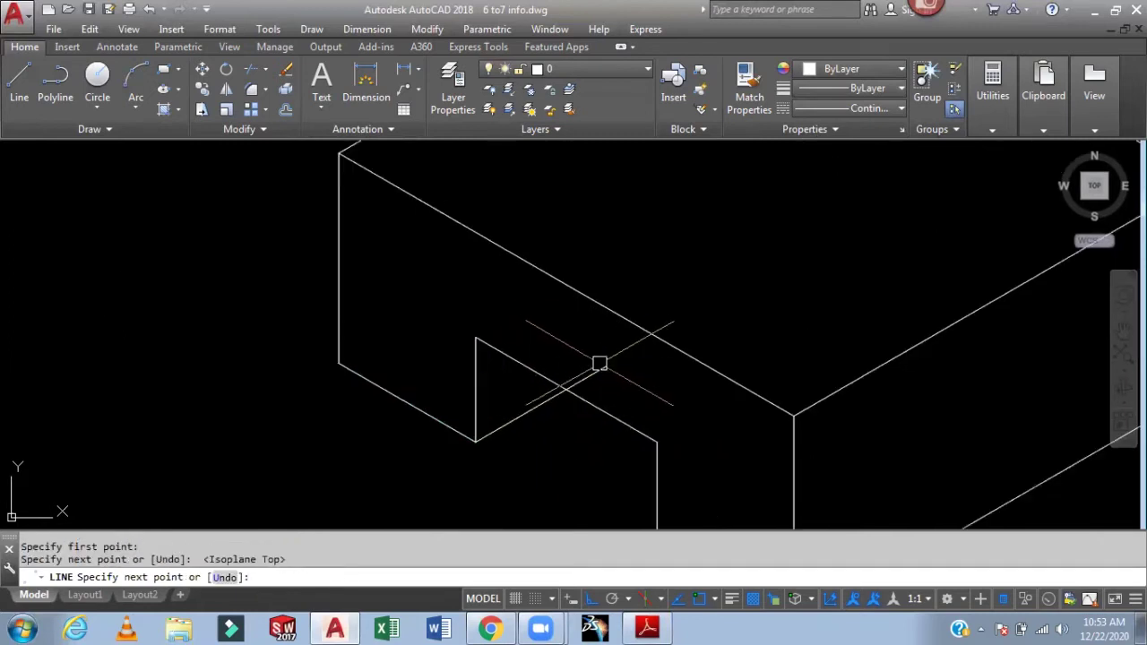
key("Escape")
- Trim the notch lines, centre both blocks in view and turn off isometric drafting
key("Return")
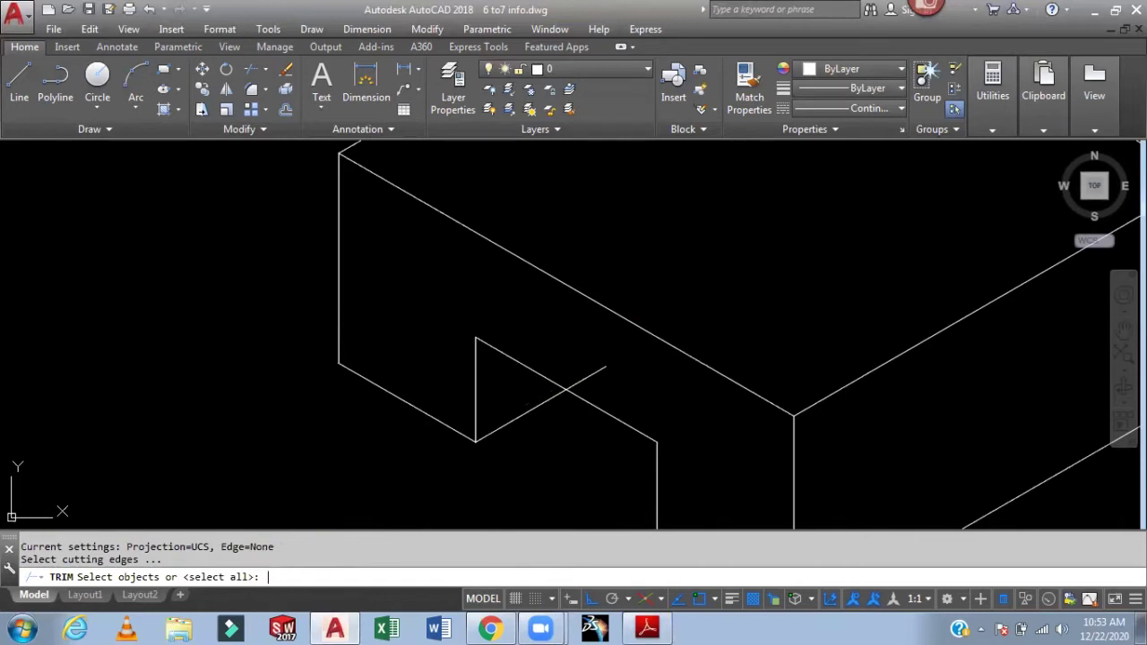
key("Return")
scroll(589, 373, "down", 5)
middle_click_drag(747, 410, 734, 412)
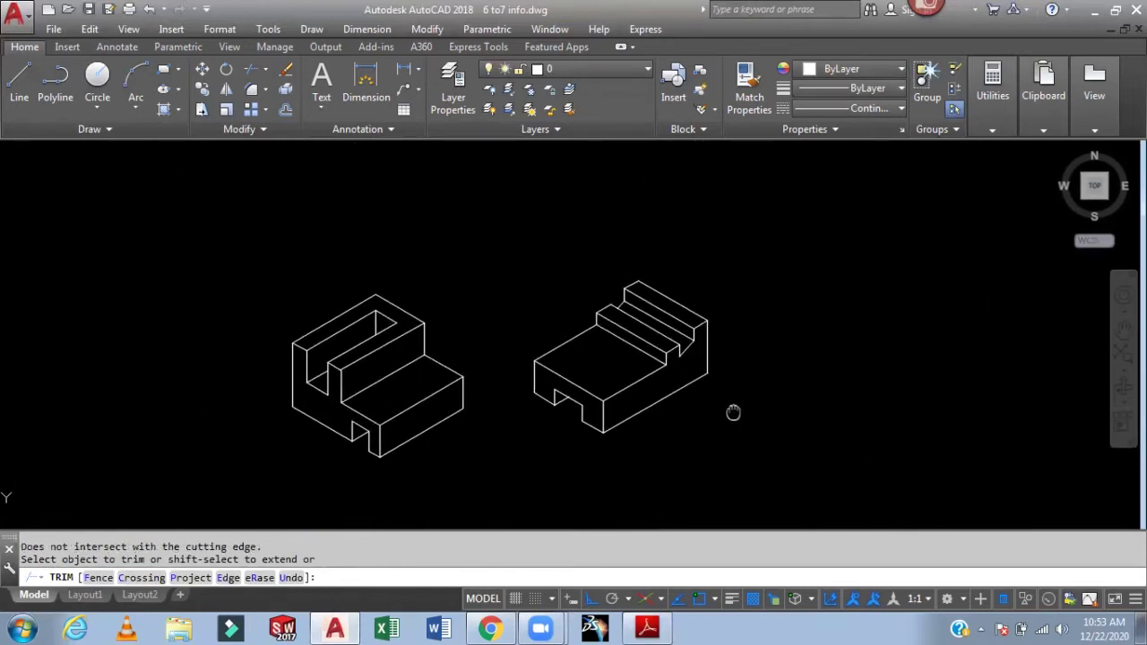
key("Escape")
scroll(744, 405, "up", 3)
mouse_move(771, 404)
middle_mouse_down()
mouse_move(908, 401)
mouse_move(809, 404)
middle_mouse_up()
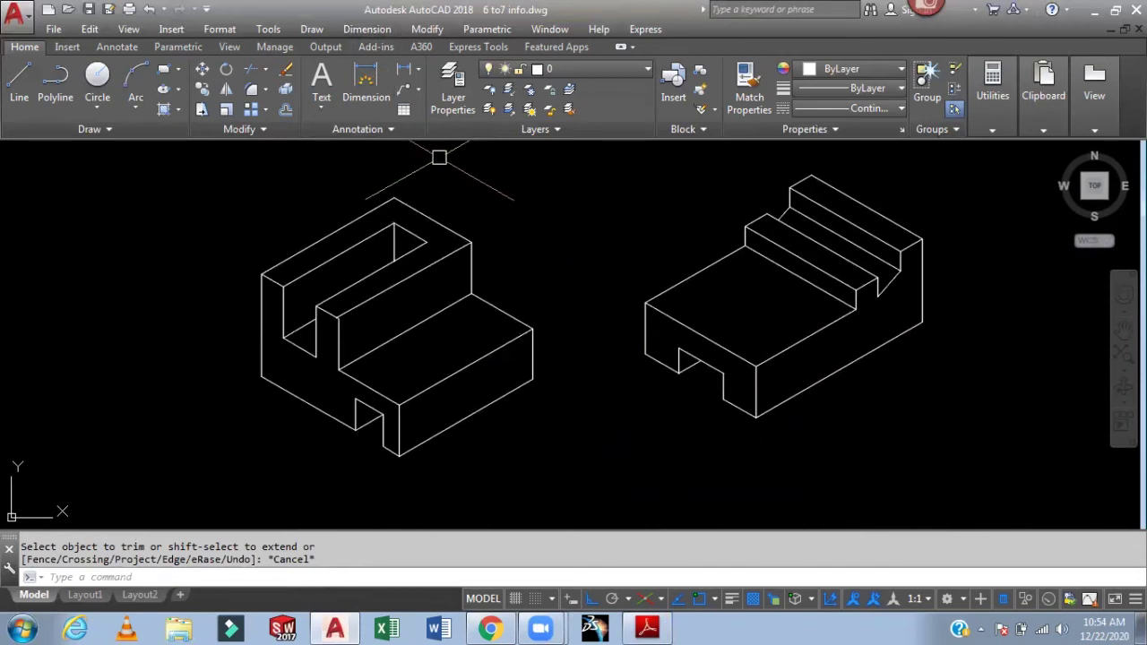
left_click(646, 599)
- Add a DIMALIGNED dimension of 15 on the notch's bottom edge
middle_click_drag(584, 486, 591, 453)
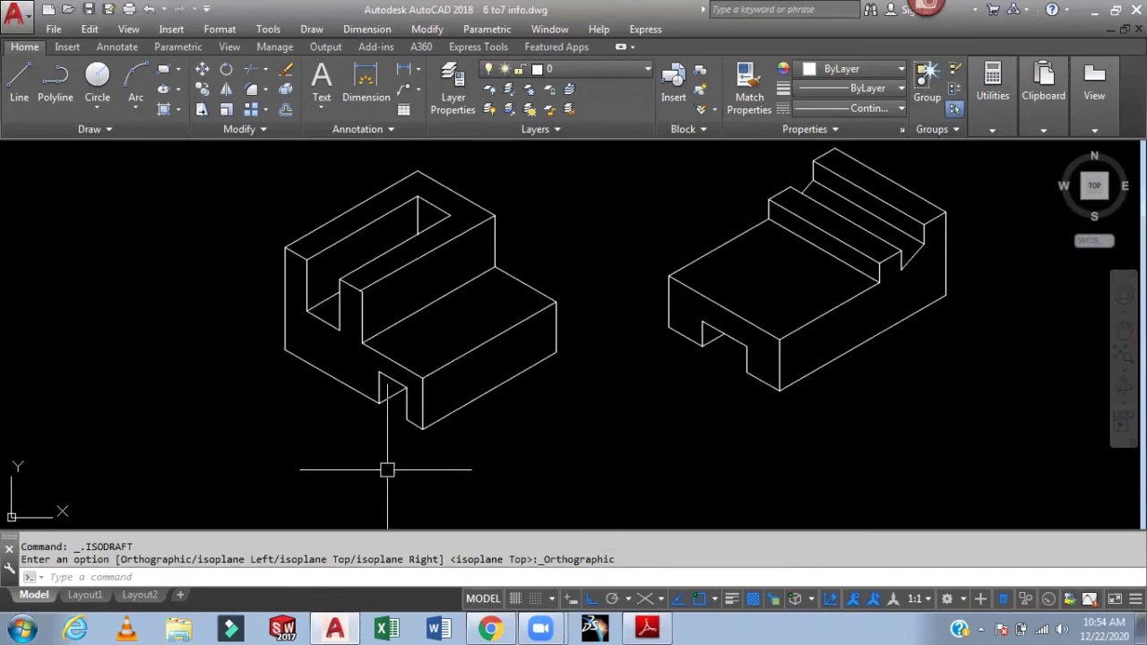
type("dal")
key("Return")
scroll(387, 470, "up", 3)
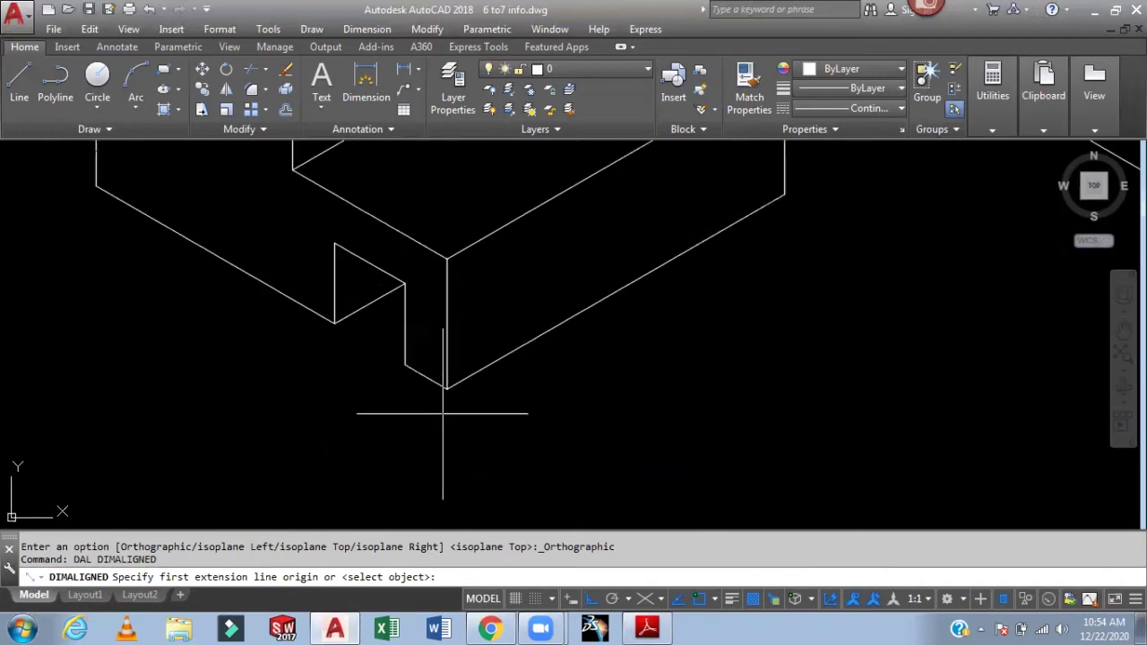
left_click(447, 389)
left_click(406, 366)
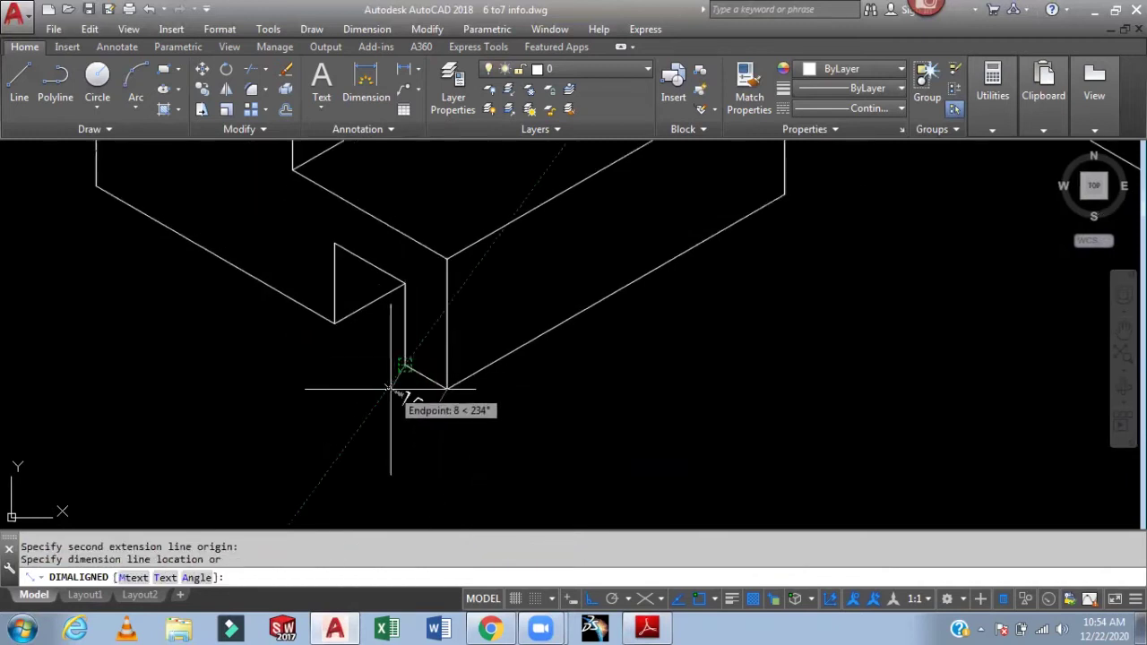
scroll(395, 394, "up", 2)
left_click(397, 389)
- Add aligned dimensions of 25 and 85 along the block's bottom edges
key("Return")
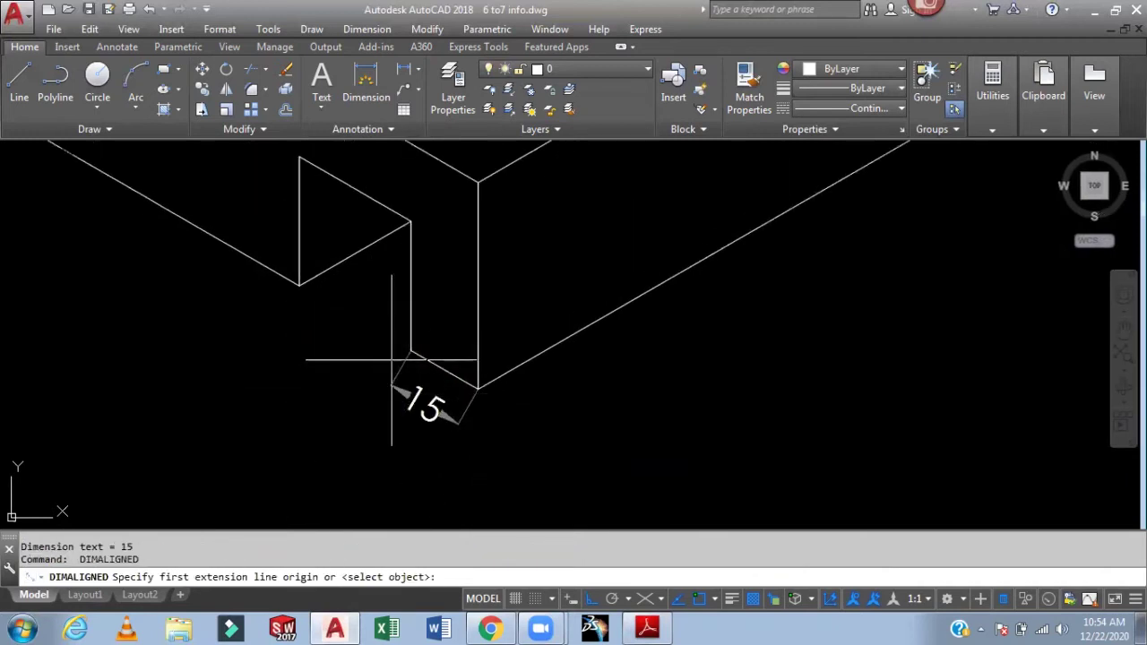
left_click(411, 352)
left_click(299, 285)
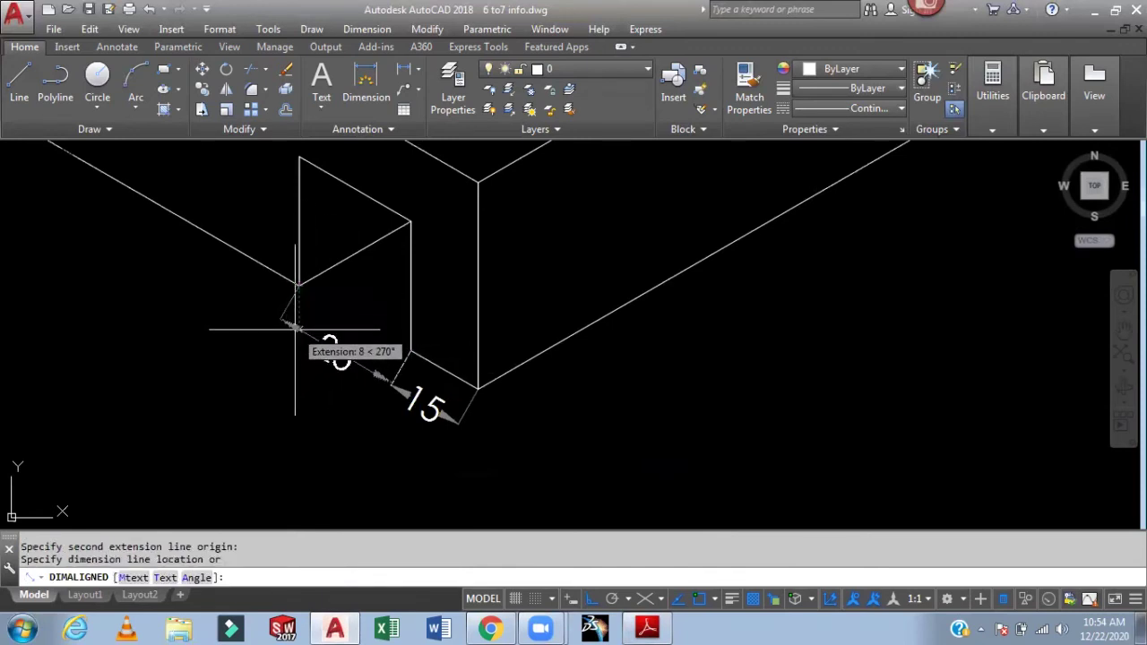
left_click(261, 331)
middle_click_drag(261, 331, 412, 394)
key("Return")
left_click(450, 350)
middle_click_drag(450, 351, 713, 481)
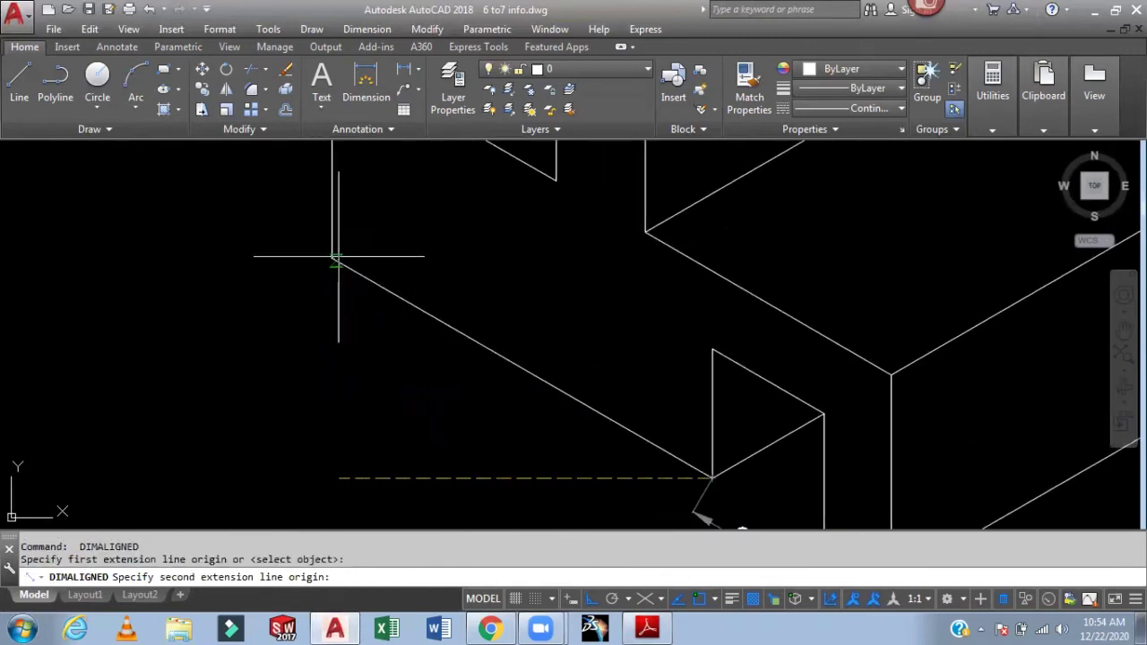
left_click(336, 259)
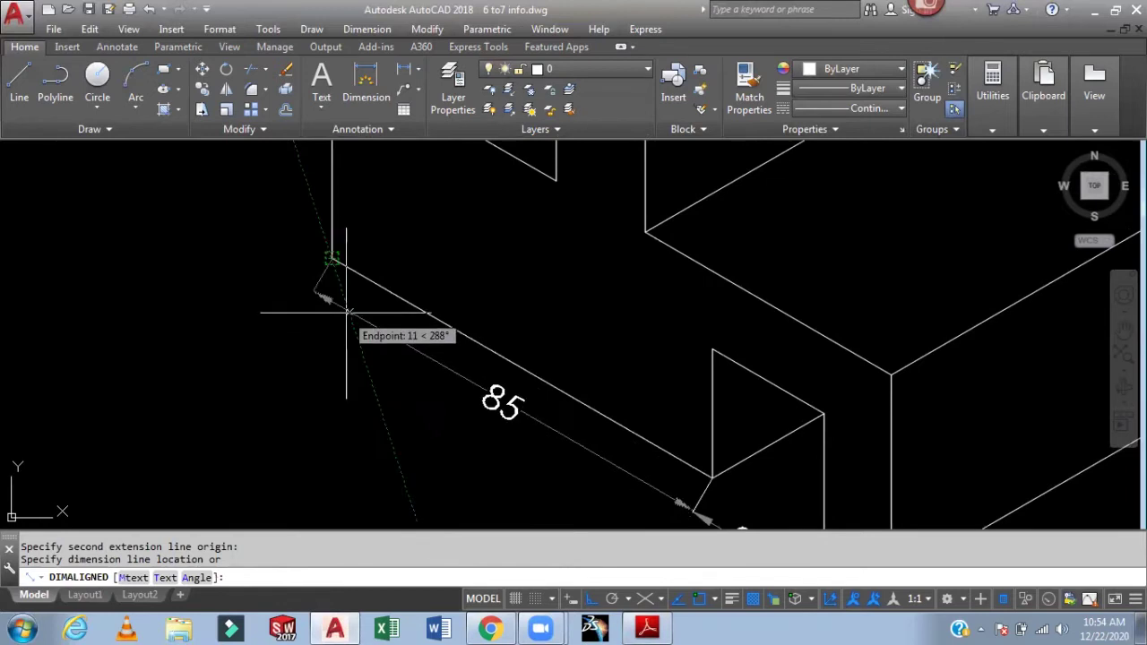
left_click(348, 313)
- Dimension the 120 depth edge and begin a height dimension at the lower corner
middle_click_drag(448, 340, 307, 222)
scroll(308, 223, "down", 2)
middle_click_drag(397, 243, 684, 410)
key("Return")
left_click(511, 463)
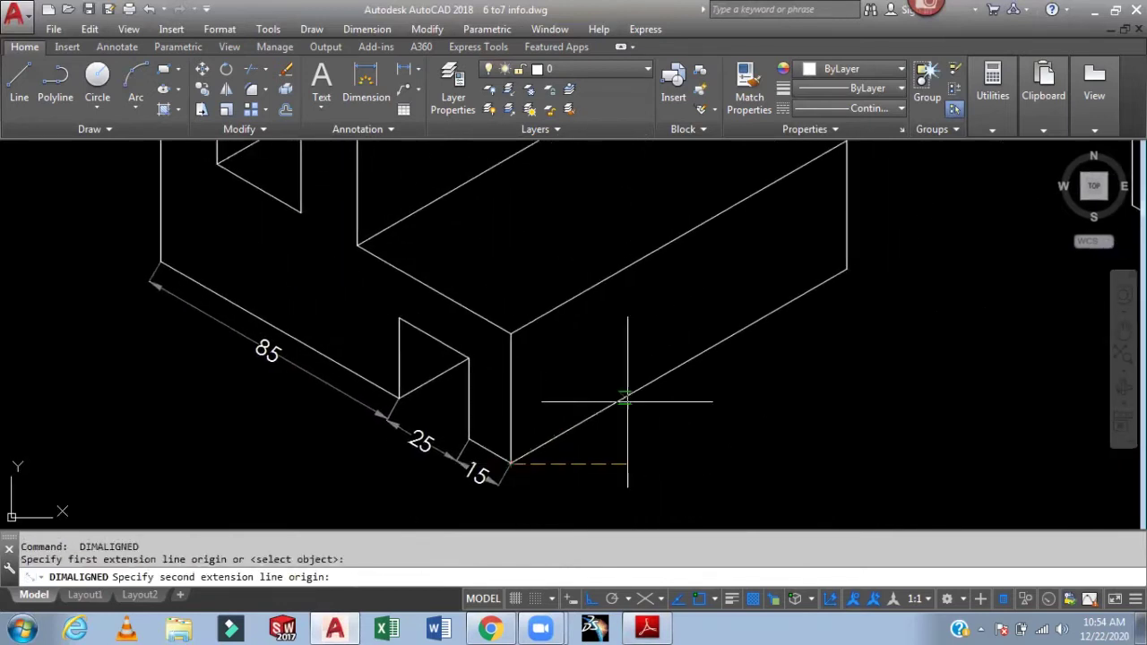
left_click(850, 285)
left_click(780, 347)
middle_click_drag(887, 252, 825, 328)
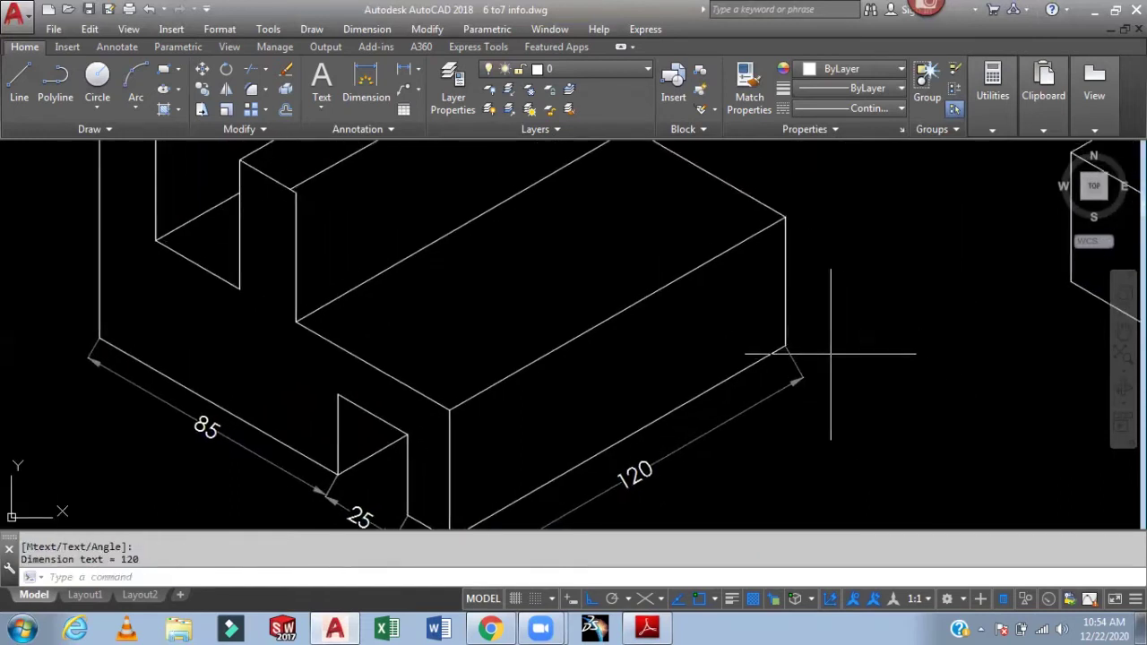
key("Return")
left_click(785, 345)
- Place the 40 height dimension, then add a 55 aligned dimension along the top face
left_click(786, 218)
left_click(821, 193)
middle_click_drag(821, 193, 814, 341)
key("Return")
left_click(793, 359)
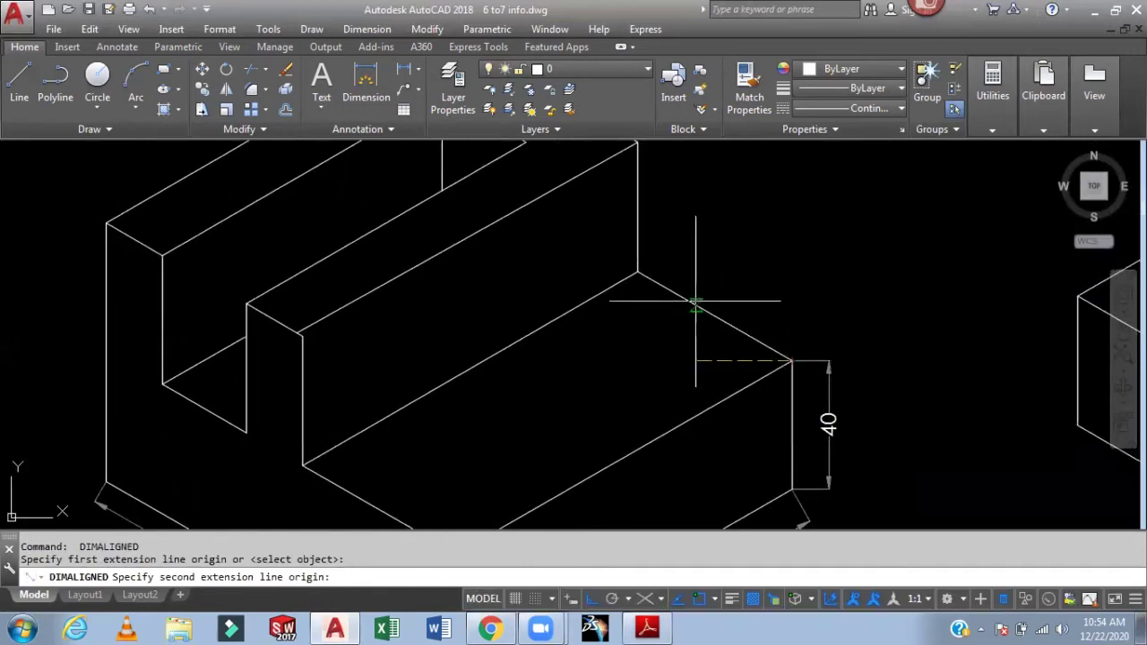
left_click(639, 271)
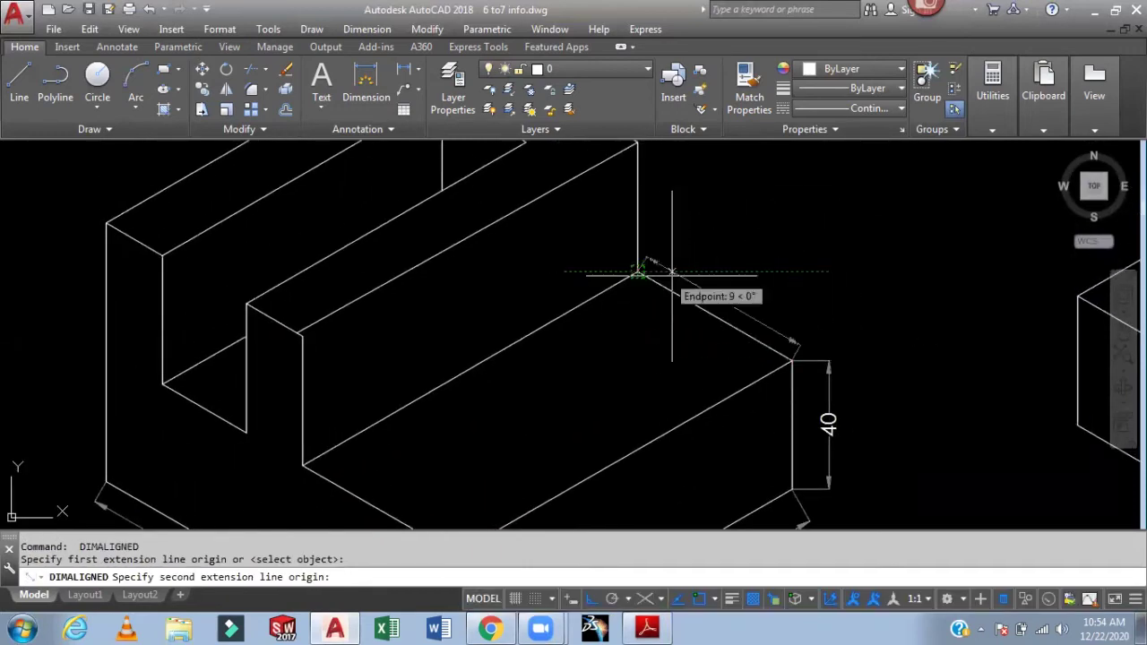
left_click(726, 291)
- Add the 38 step-height dimension beside the raised wall and the 70 dimension to the far corner
key("Return")
left_click(638, 269)
middle_click_drag(671, 218, 673, 364)
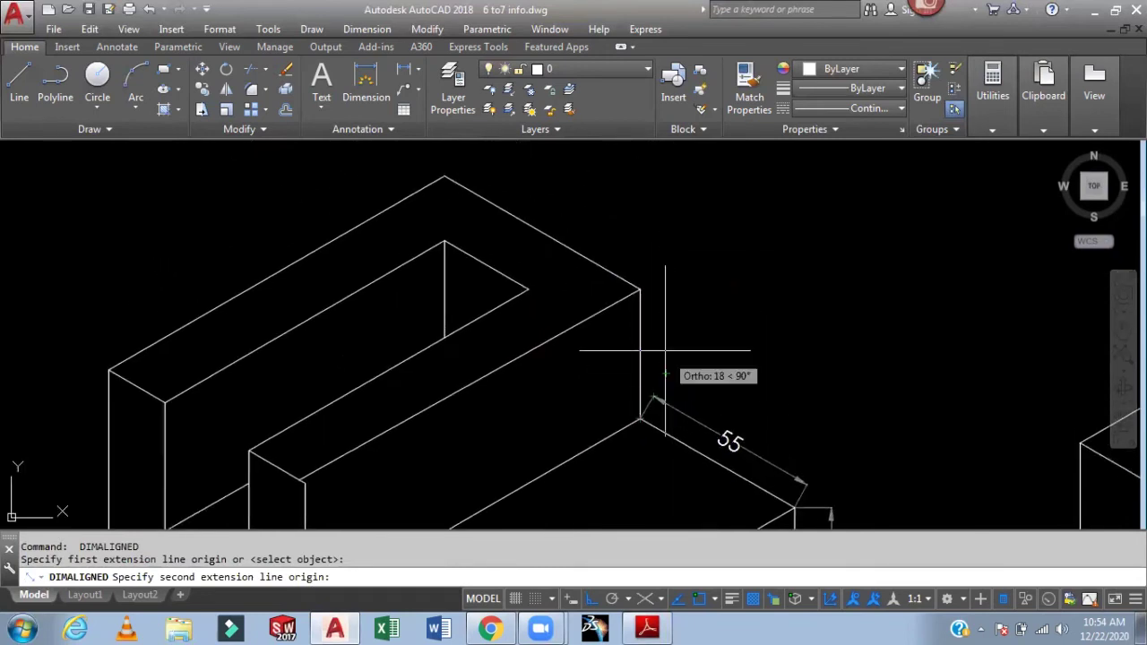
left_click(637, 288)
left_click(672, 287)
key("Return")
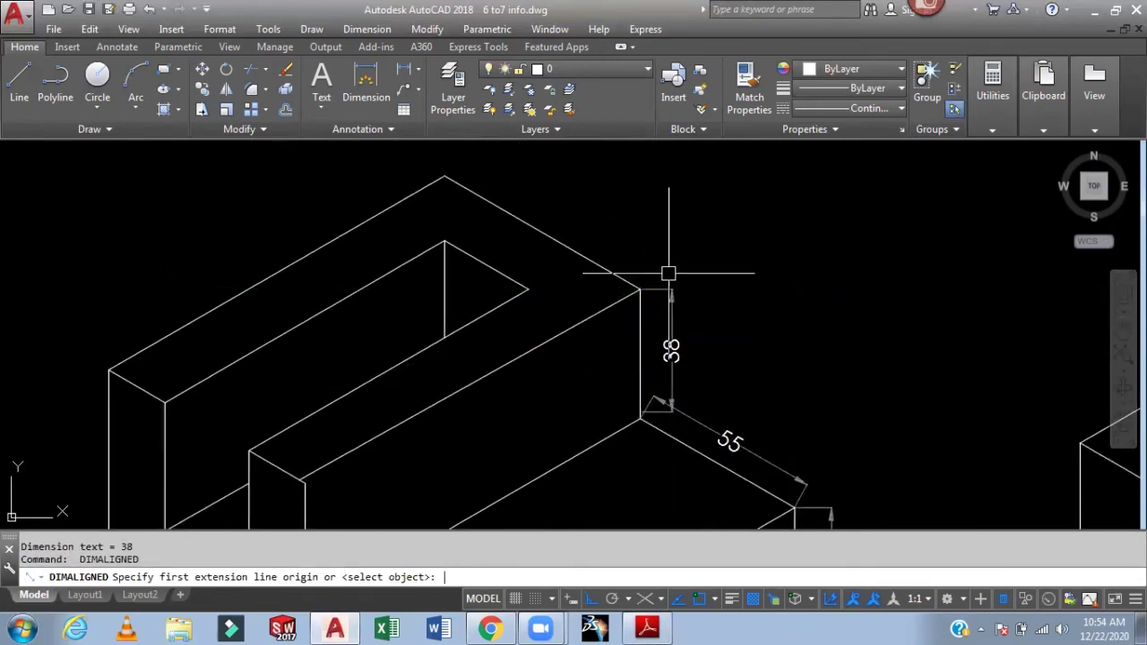
left_click(639, 289)
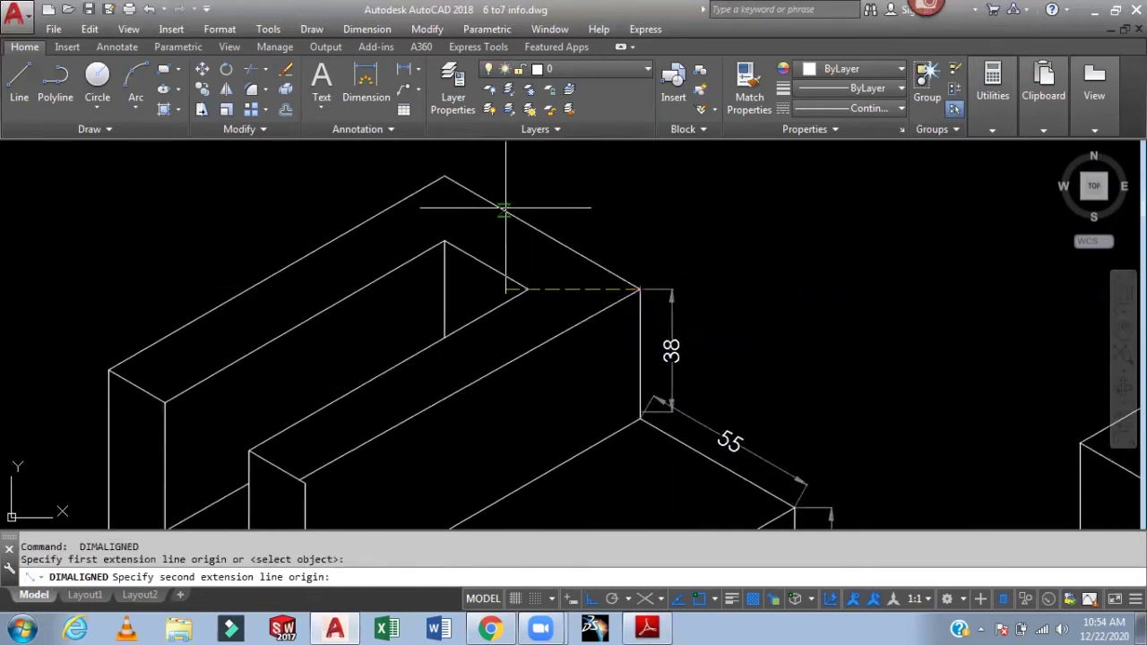
left_click(446, 178)
left_click(622, 230)
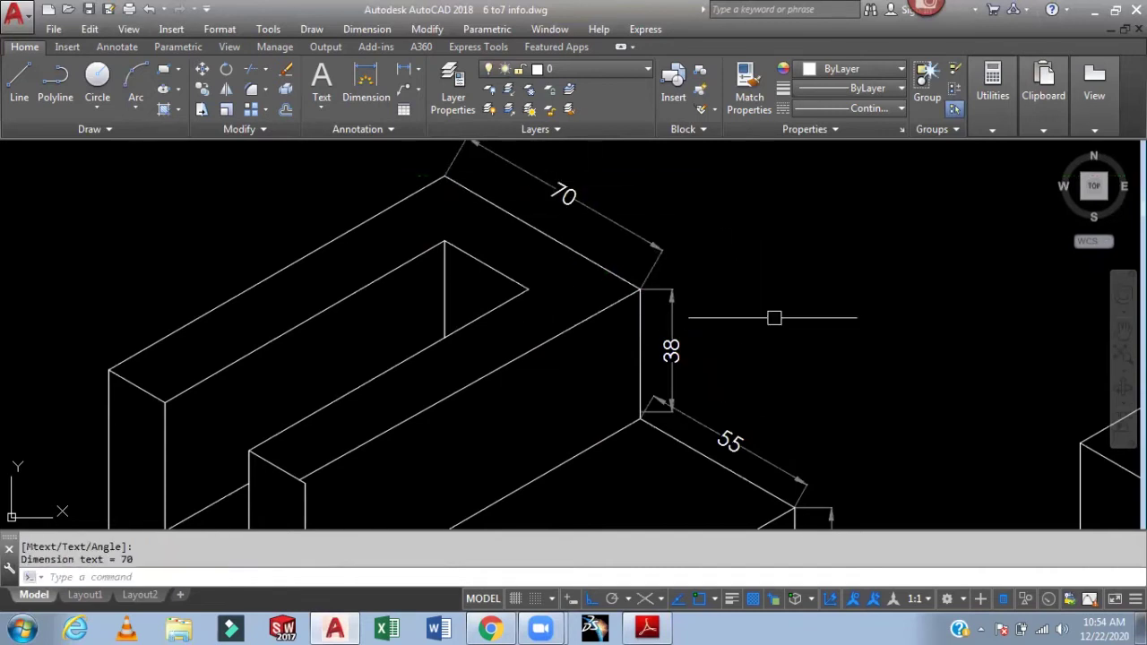
- Grip-stretch the 38 dimension's lower origin down to the corner so it reads 40
scroll(758, 336, "up", 1)
scroll(733, 331, "up", 3)
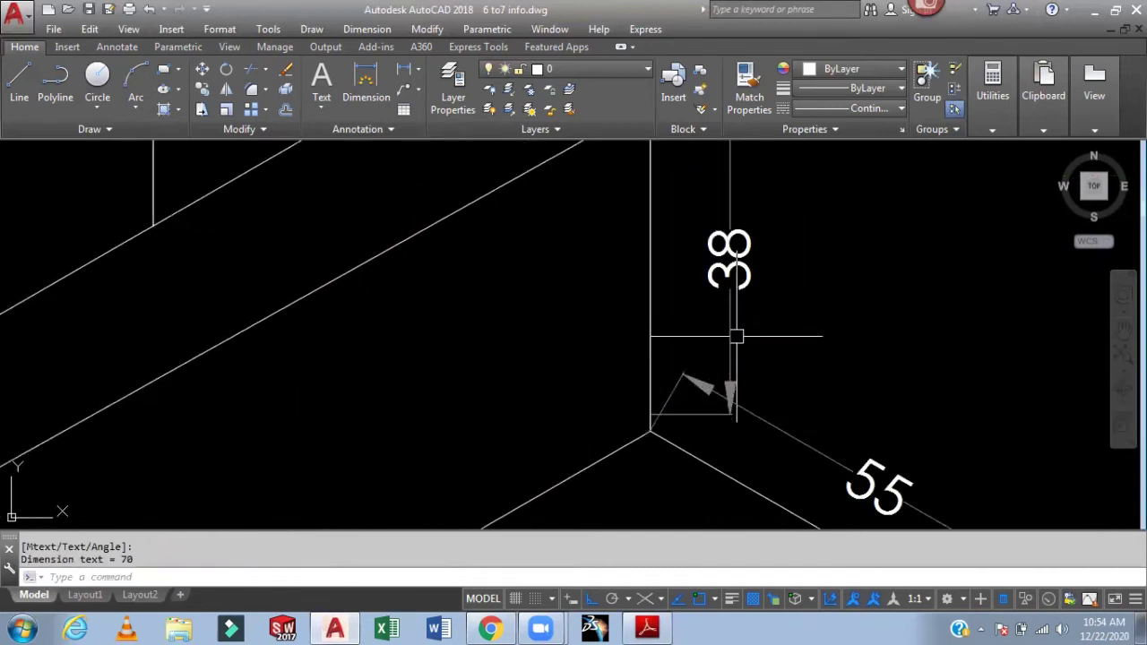
left_click(734, 332)
scroll(647, 411, "up", 2)
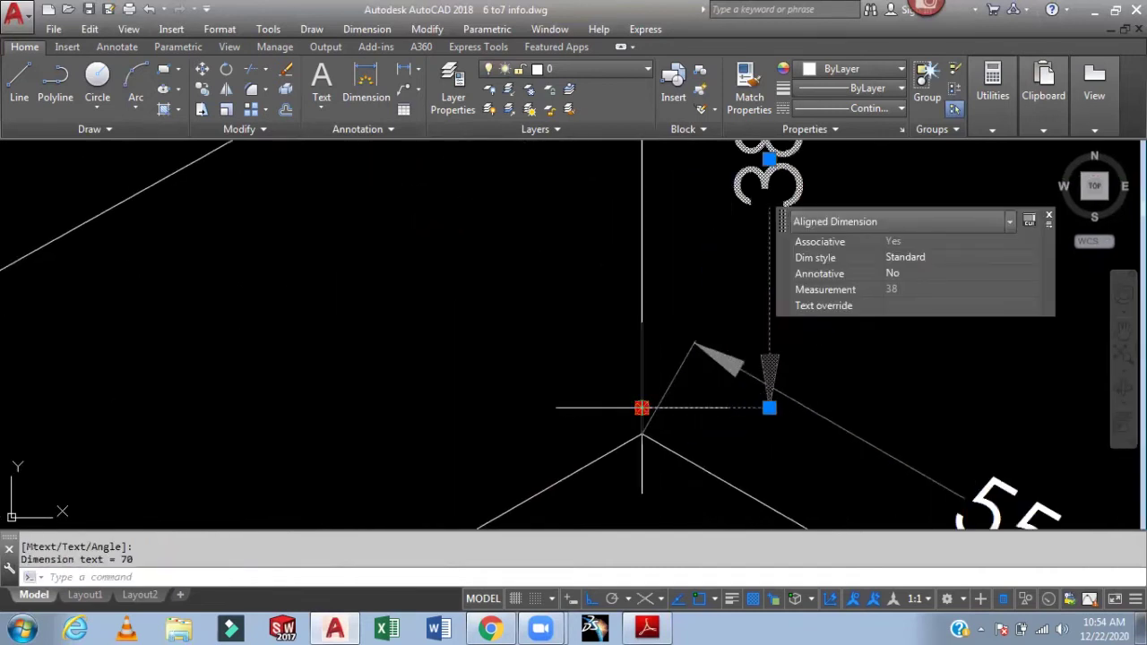
left_click(642, 408)
left_click(642, 434)
key("Escape")
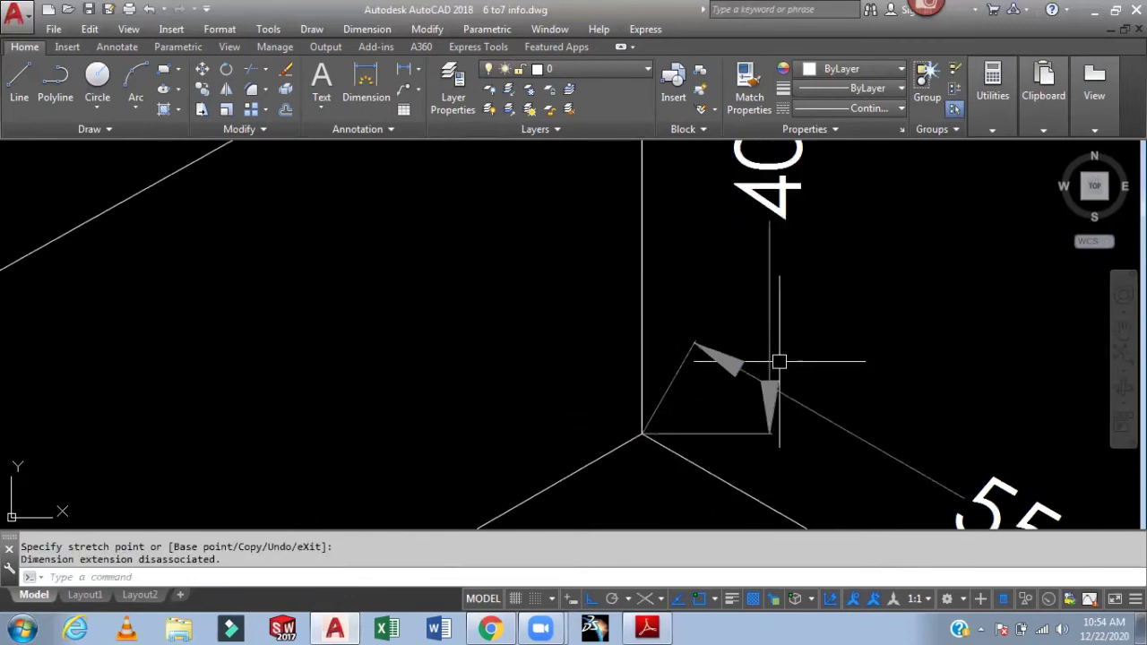
- Start an aligned dimension from the inner corner, then cancel the incorrect 31 reading
scroll(779, 362, "down", 4)
mouse_move(827, 290)
middle_mouse_down()
mouse_move(855, 312)
mouse_move(854, 300)
middle_mouse_up()
key("Return")
scroll(615, 389, "up", 3)
left_click(349, 365)
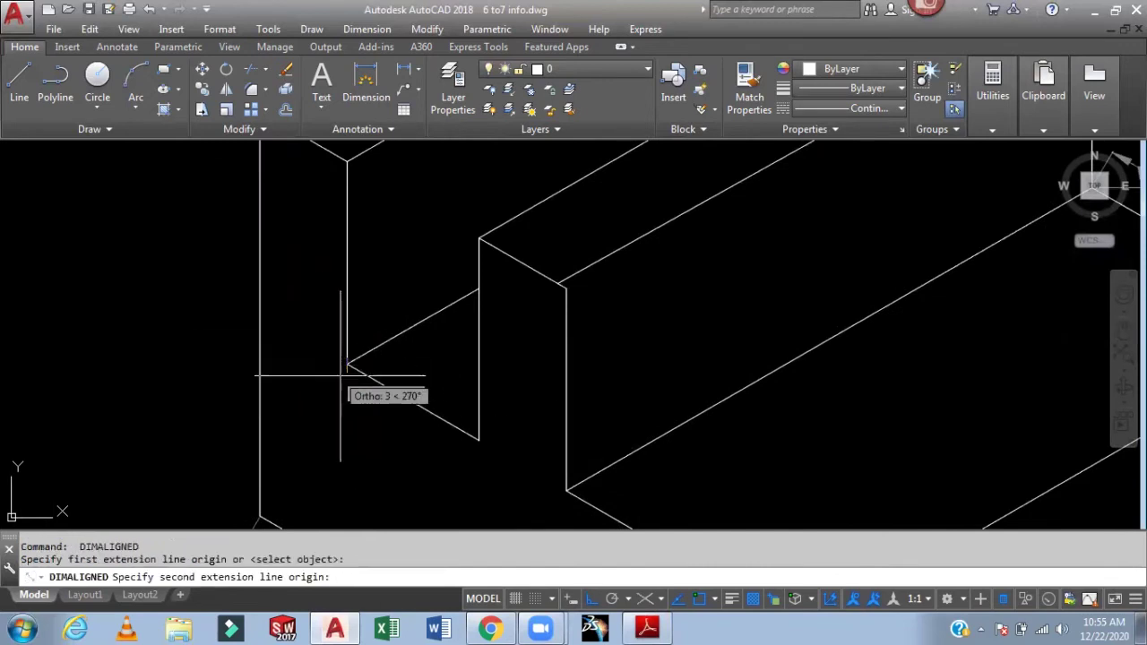
left_click(478, 438)
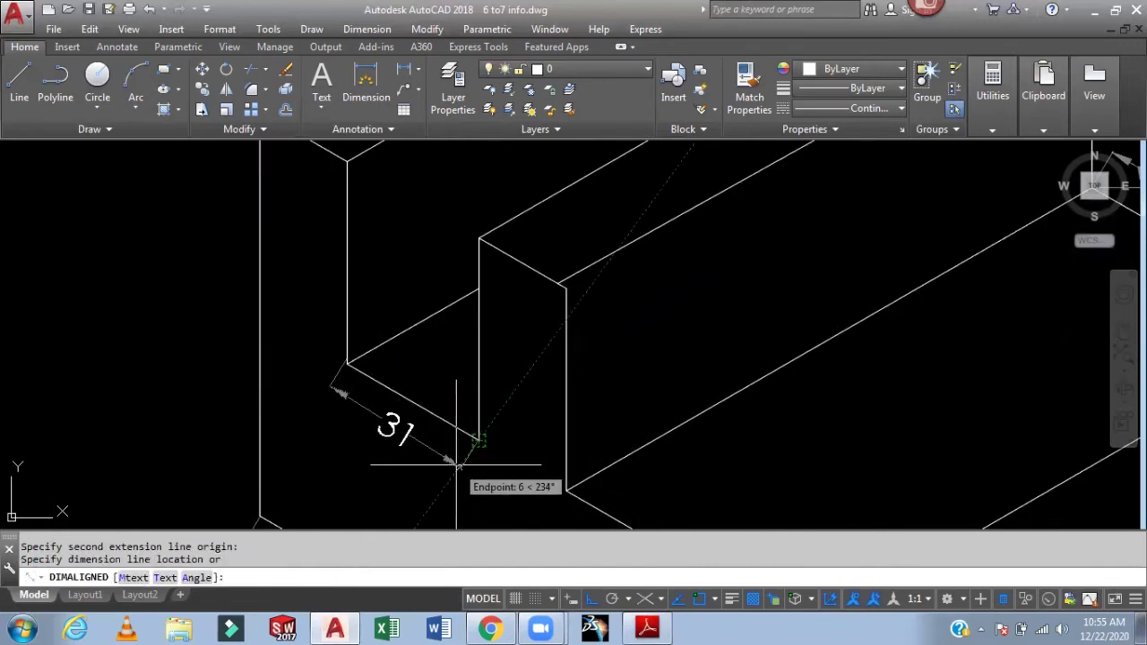
key("Escape")
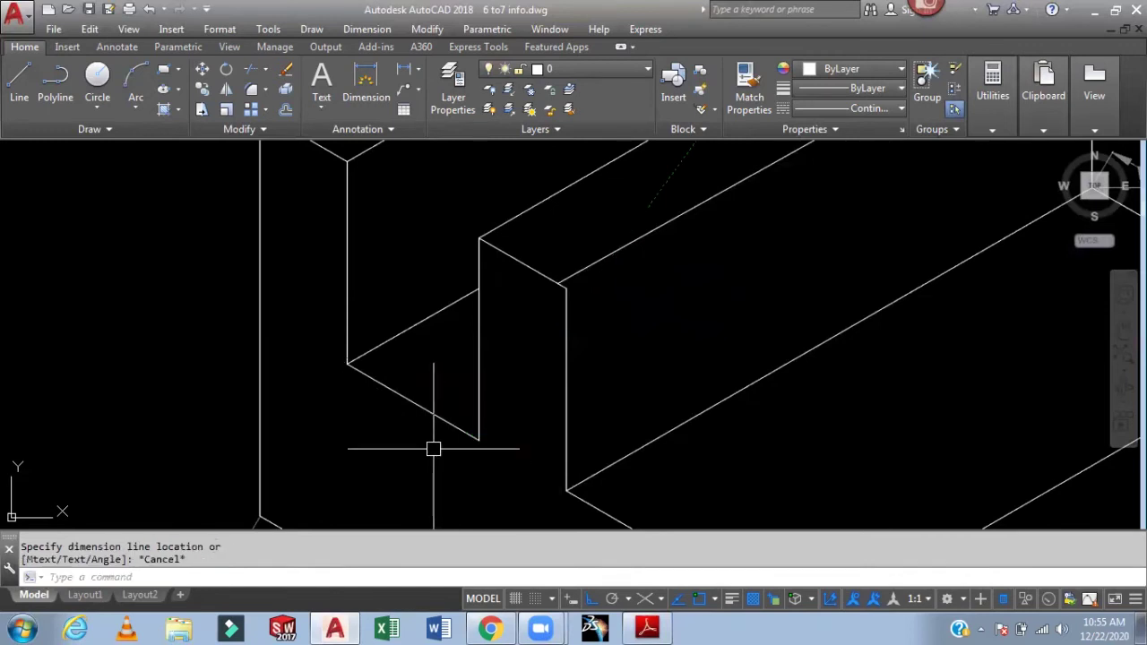
- Add the 30 aligned dimension along the block's lower ledge edge with DAL
type("dal")
key("Return")
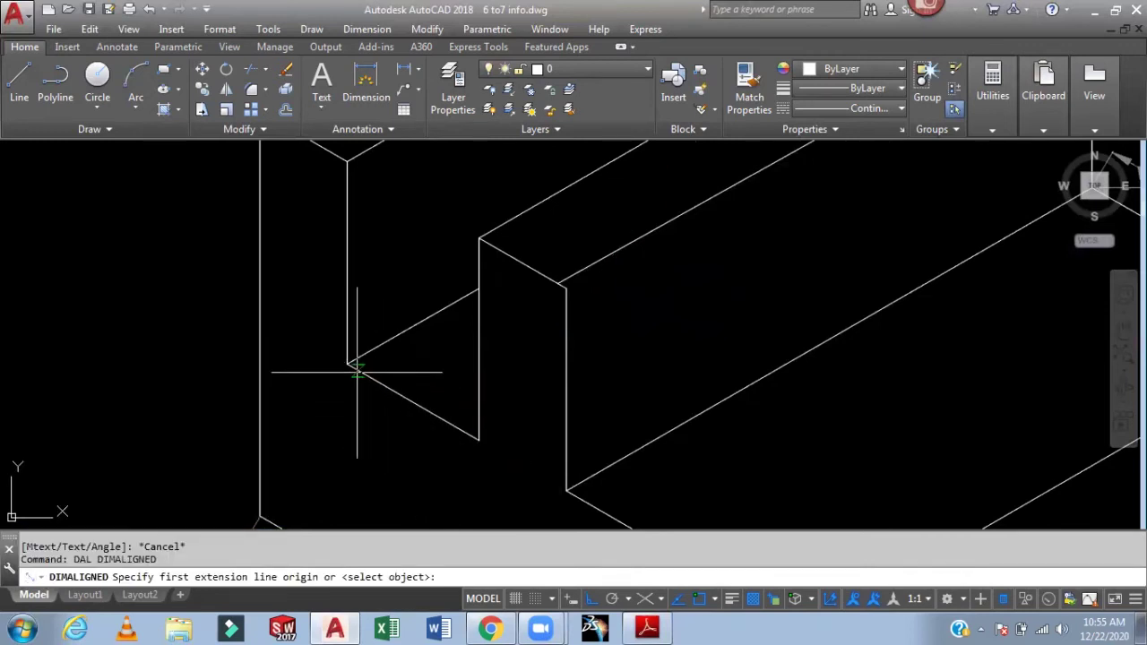
left_click(347, 365)
left_click(479, 440)
left_click(459, 453)
scroll(459, 452, "down", 2)
mouse_move(538, 328)
middle_mouse_down()
mouse_move(529, 262)
mouse_move(575, 411)
mouse_move(579, 402)
mouse_move(506, 346)
middle_mouse_up()
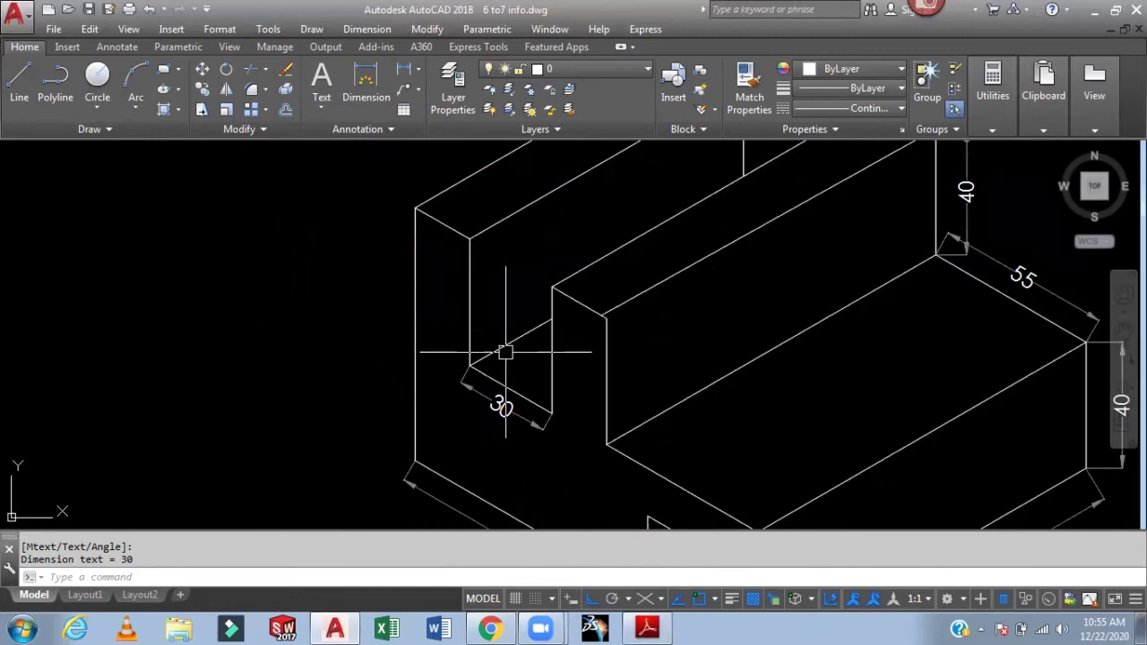
- Draw a helper line from the ledge corner to the box corner
key("l")
key("Return")
left_click(551, 414)
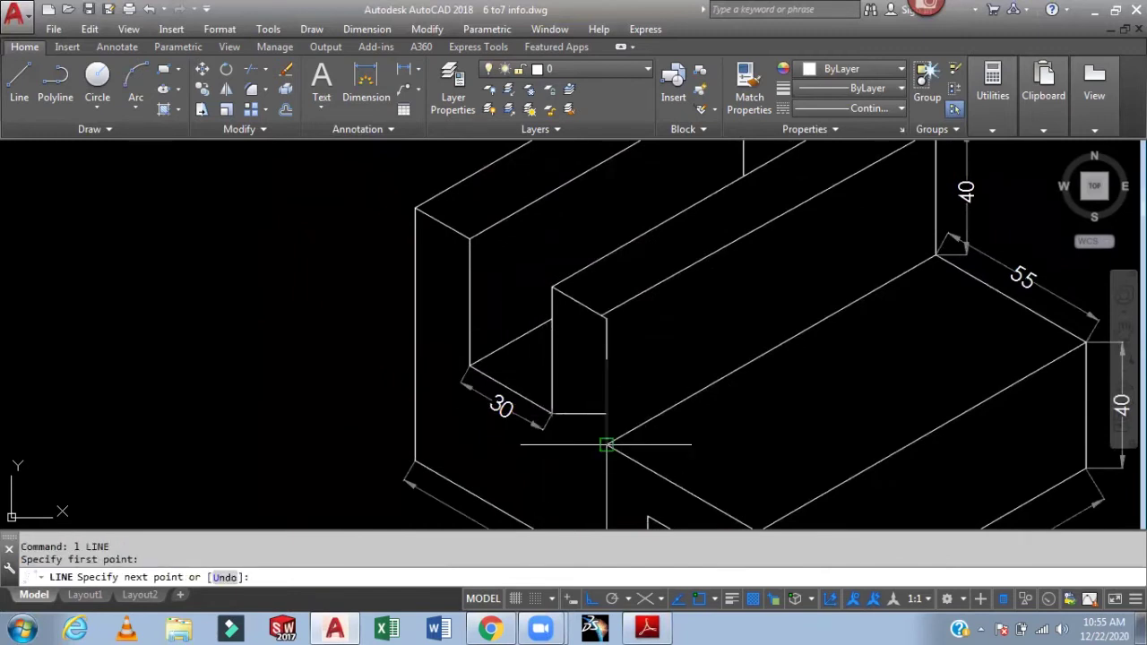
left_click(607, 443)
middle_click_drag(562, 456, 549, 420)
- Dimension the 20 edge with an aligned dimension placed beside the 30
type("dal")
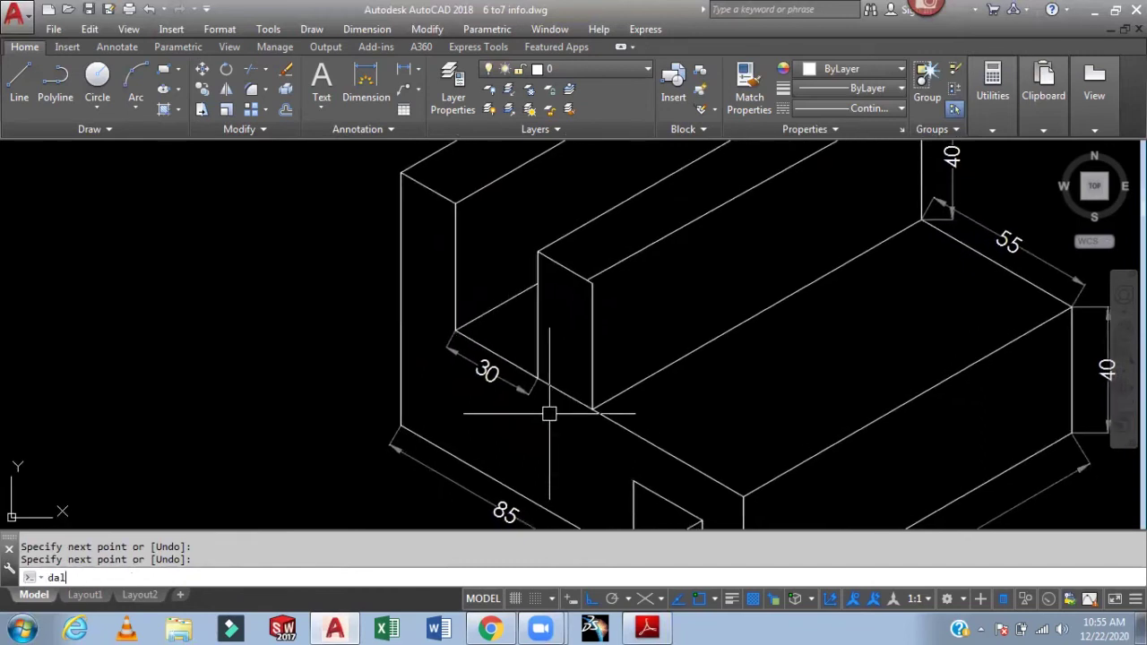
key("Return")
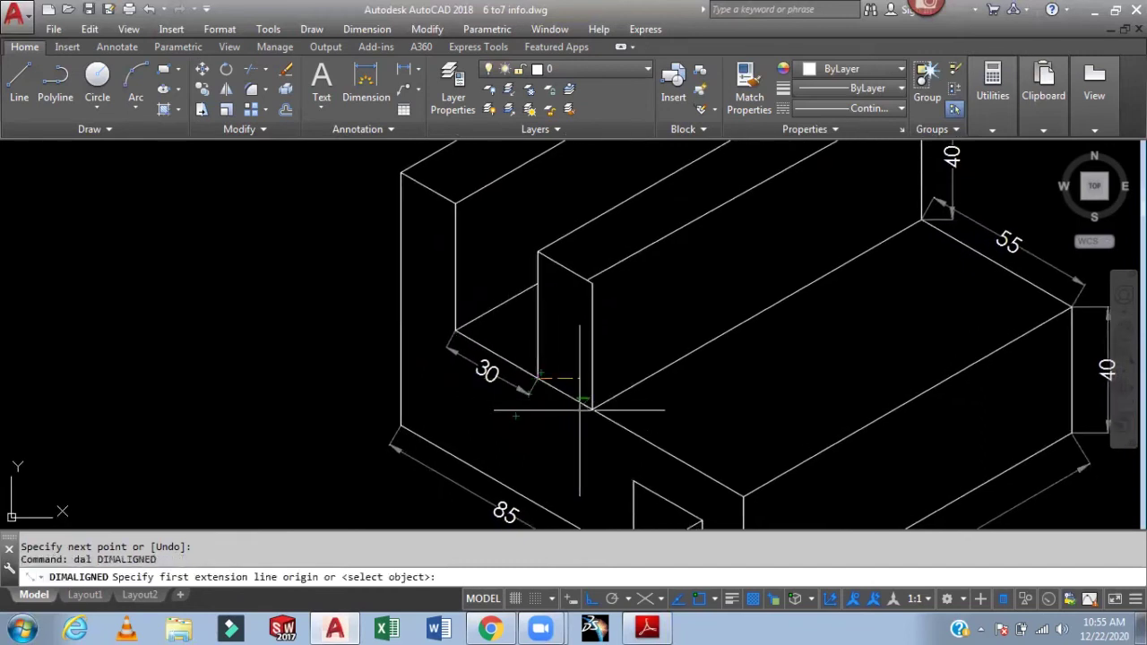
left_click(592, 409)
left_click(538, 380)
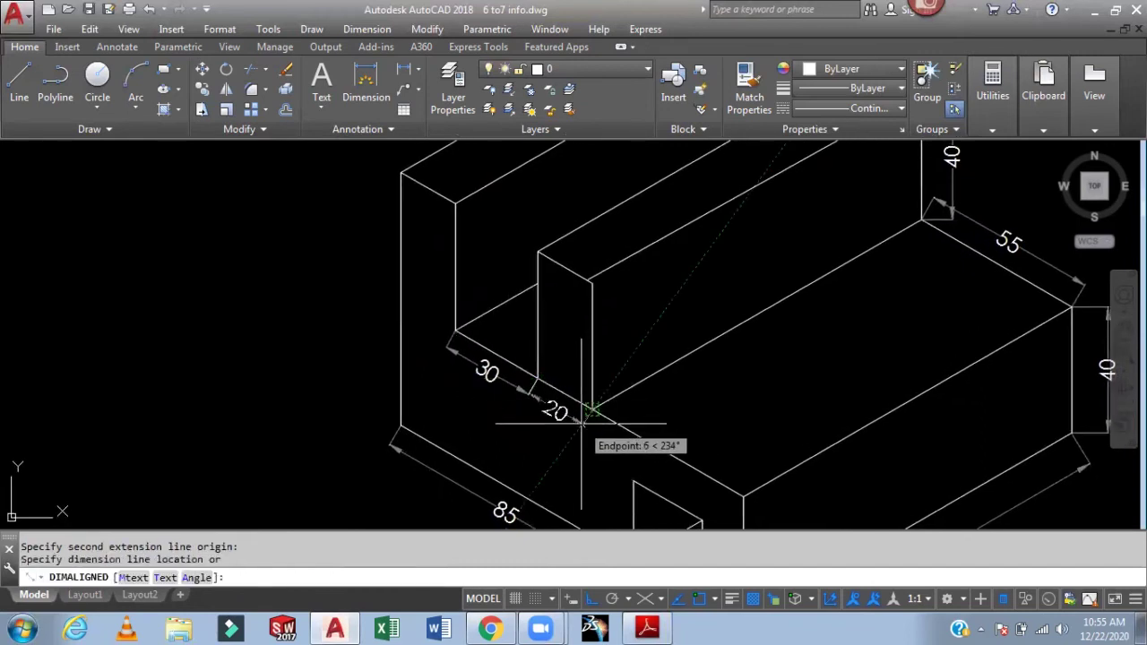
left_click(584, 418)
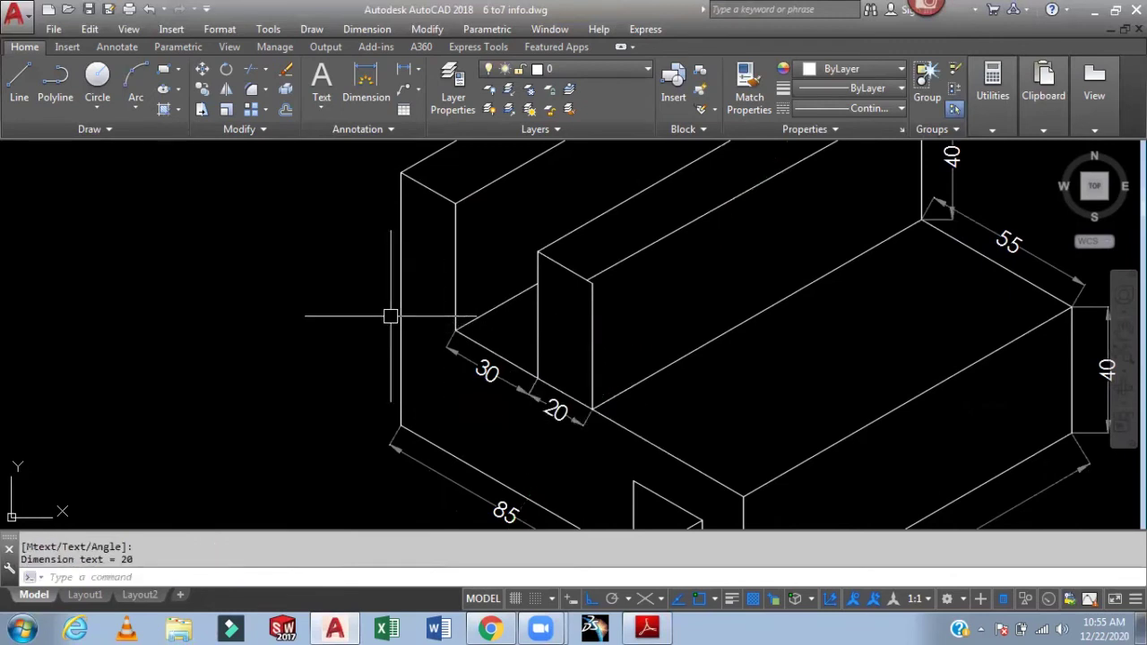
type("l")
key("Return")
left_click(456, 330)
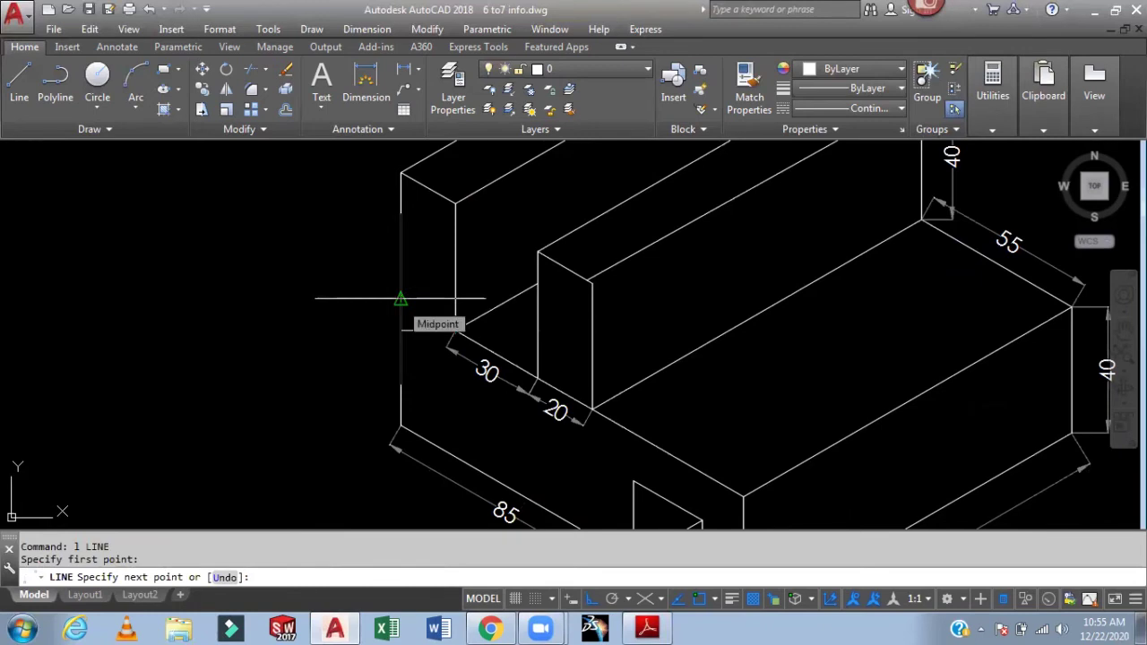
- Cancel the stray lines and switch isometric drafting to the Top plane
key("Escape")
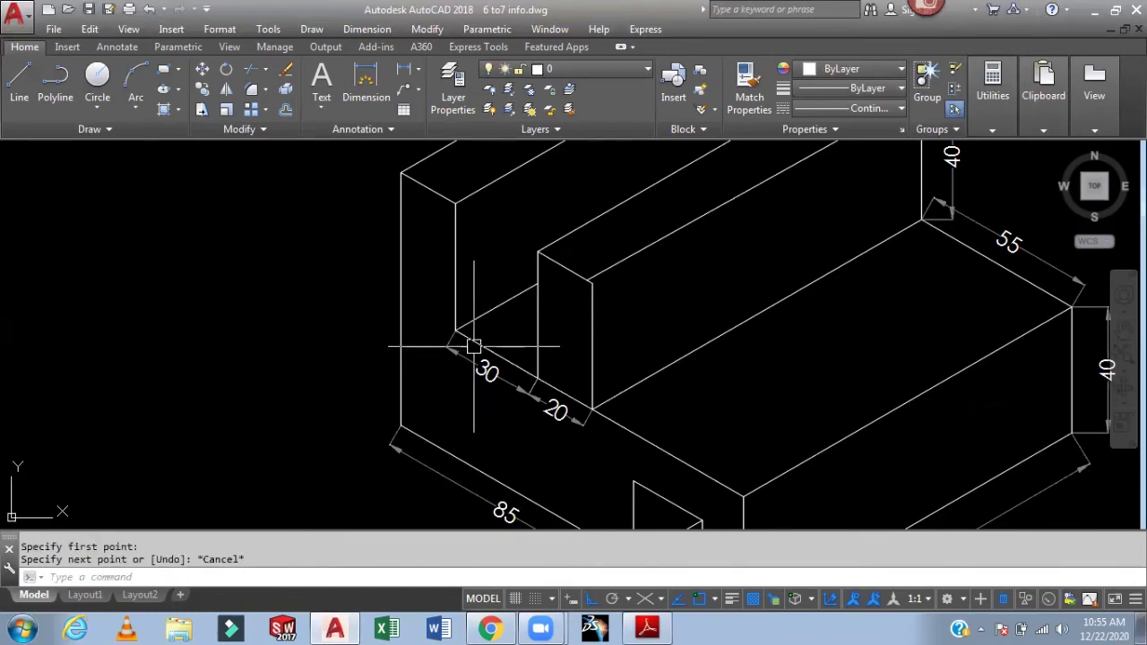
type("l")
key("Return")
left_click(453, 331)
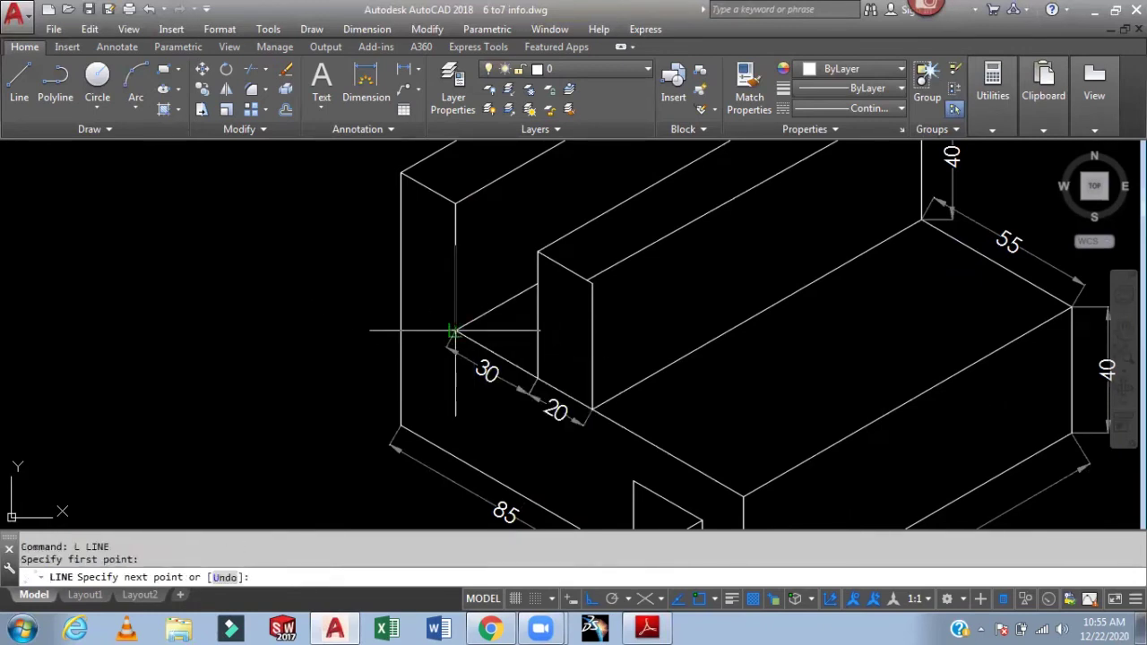
key("Escape")
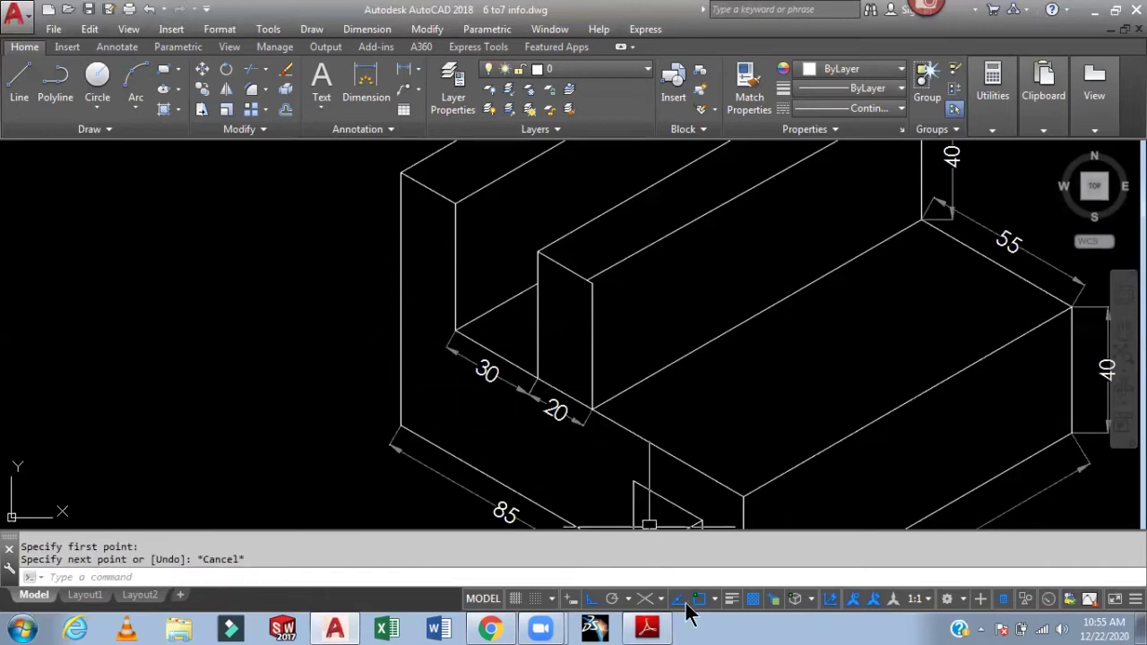
left_click(657, 600)
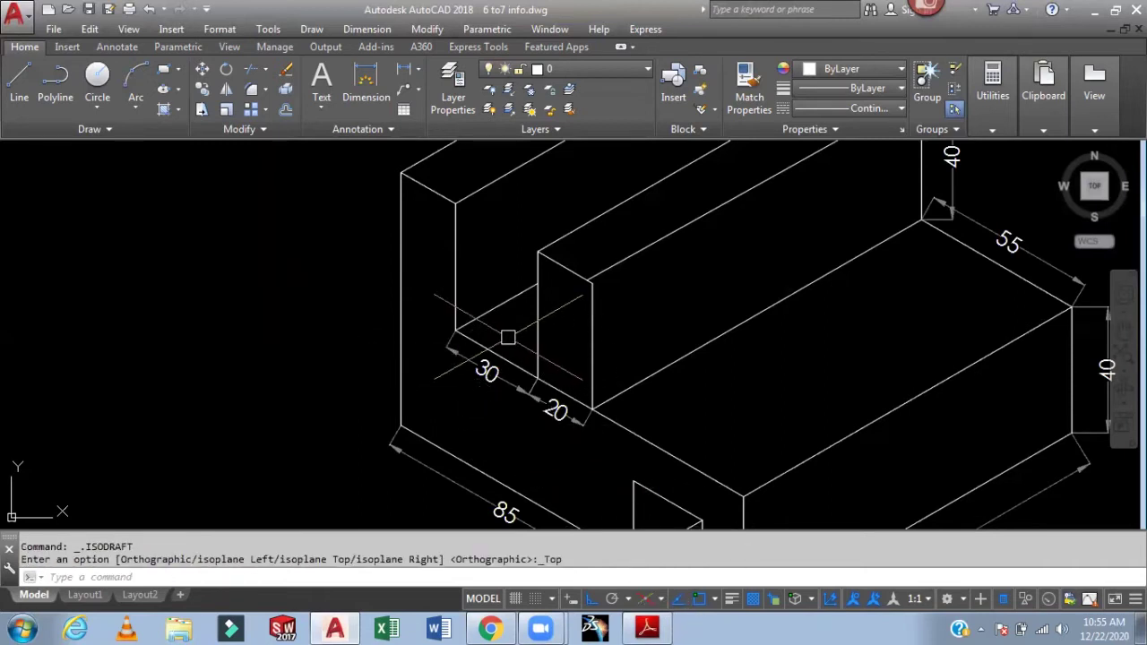
- Draw a helper line from the box corner to the snapped corner on the left
type("l")
key("Return")
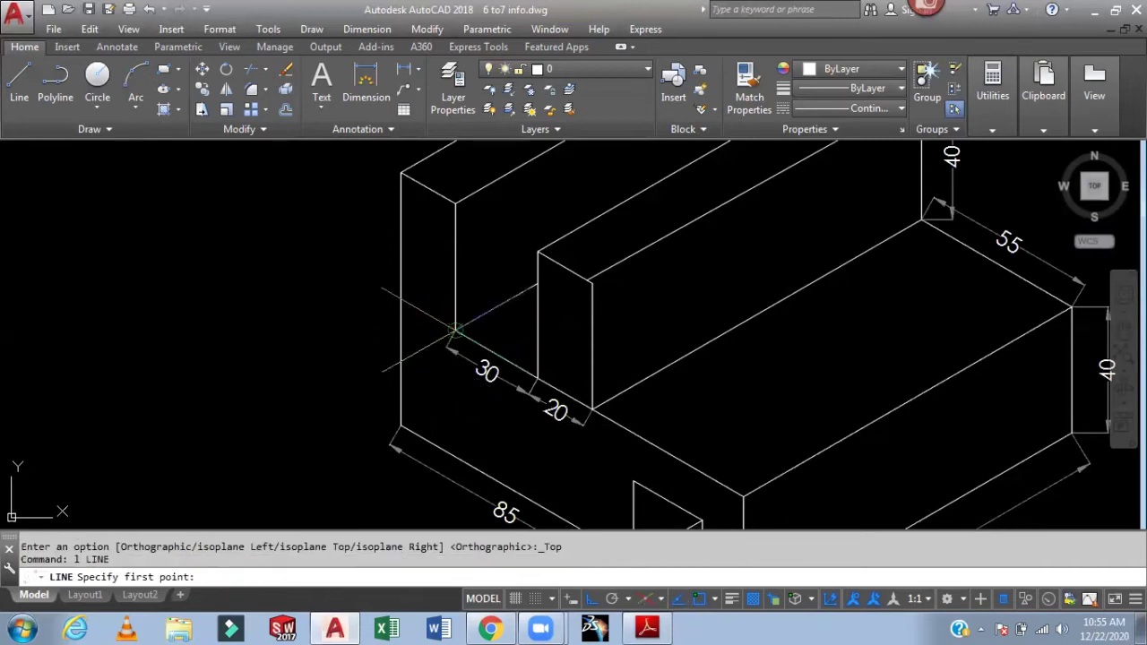
left_click(456, 331)
left_click(401, 299)
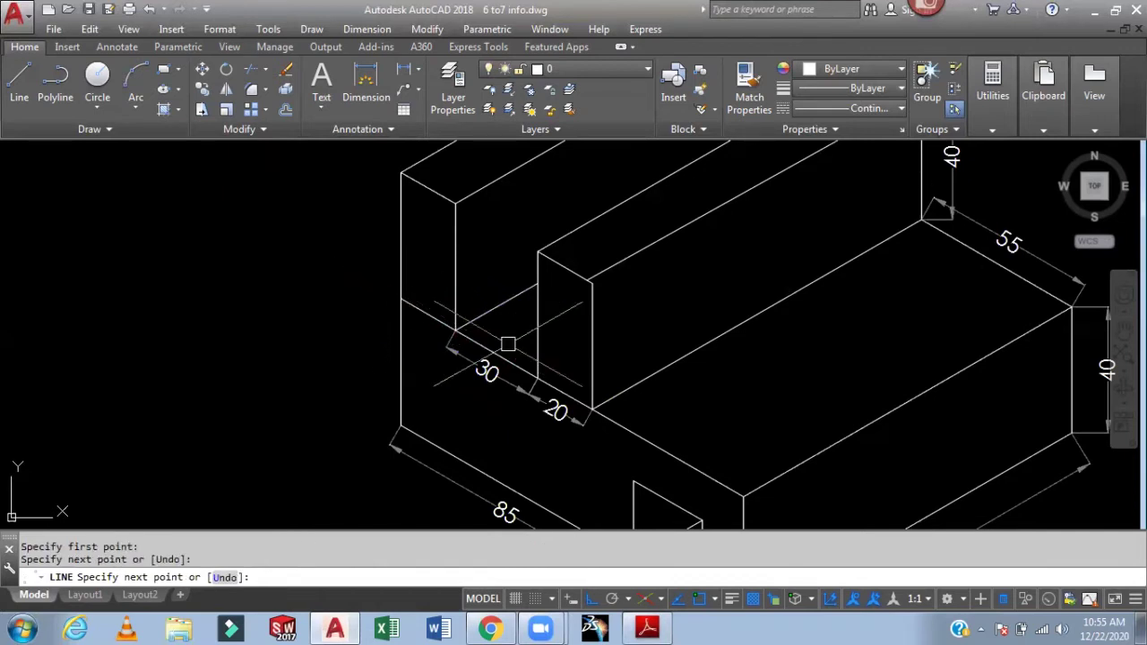
key("Return")
- Add the 20 aligned dimension on the left edge, placed left of the 30
type("al")
key("Return")
left_click(456, 331)
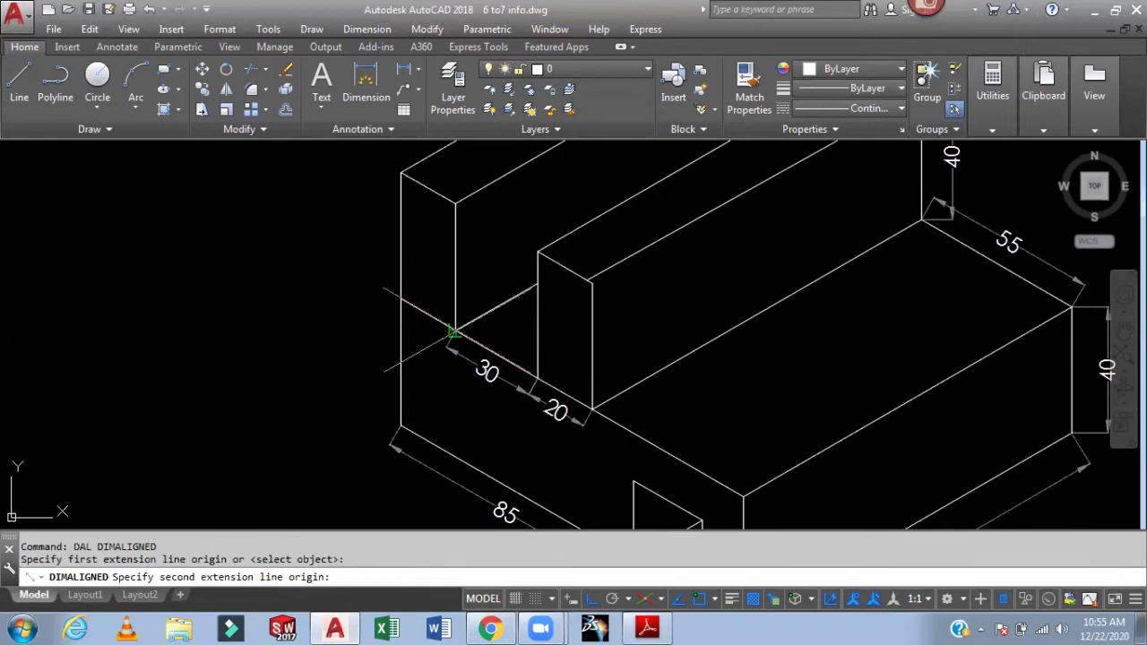
left_click(400, 298)
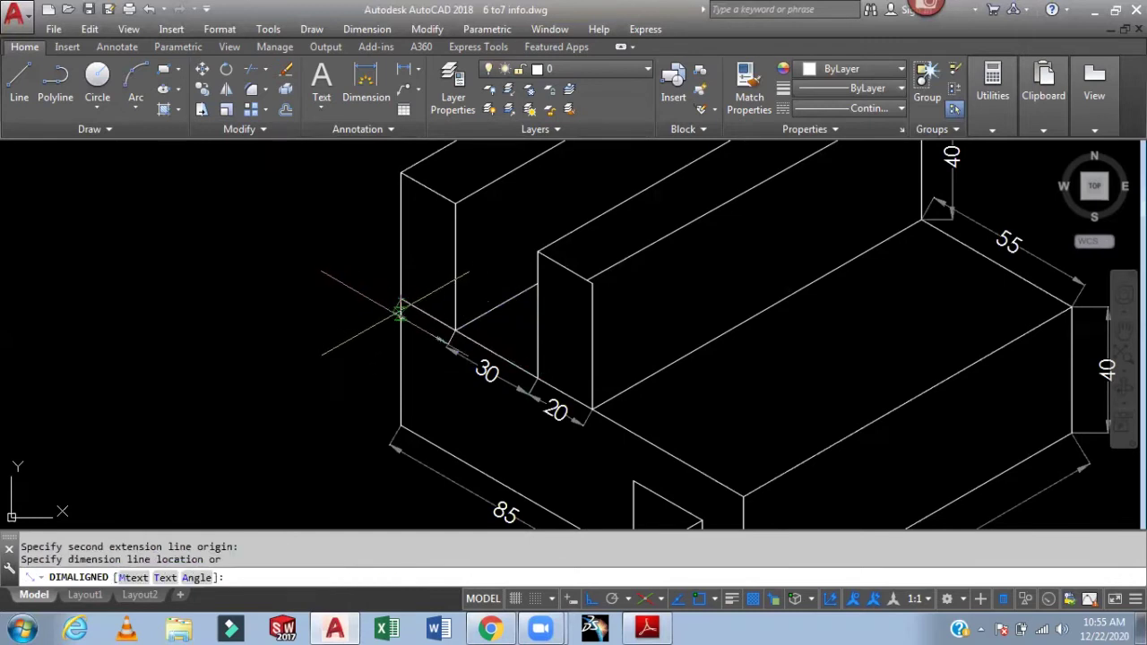
left_click(401, 314)
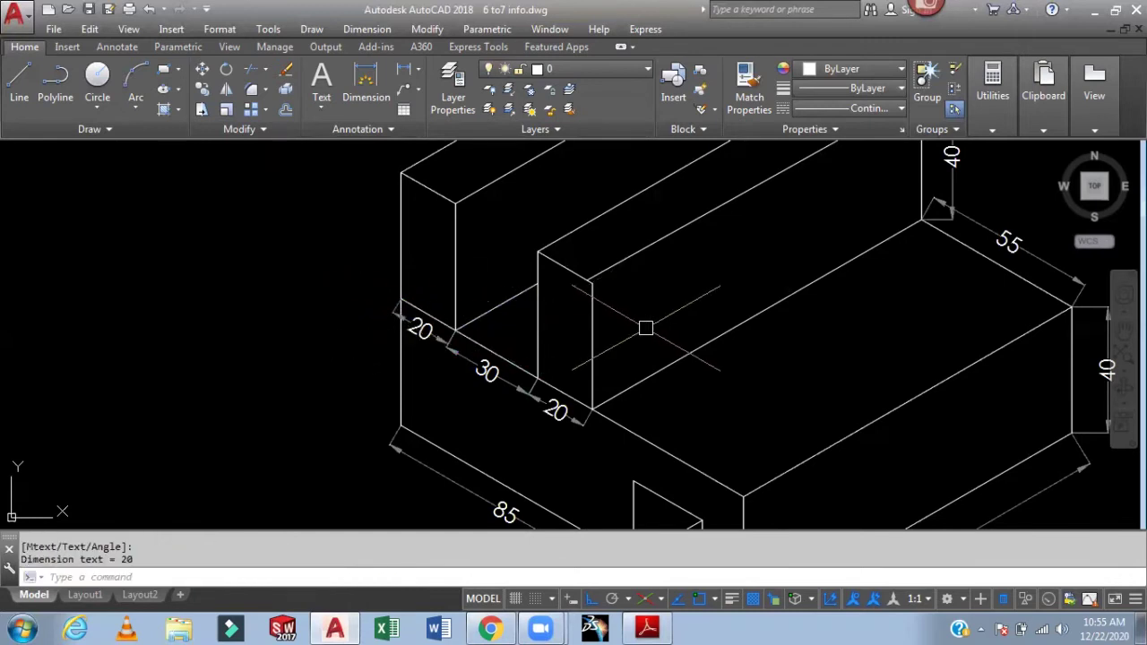
scroll(645, 325, "down", 2)
middle_click_drag(608, 305, 614, 372)
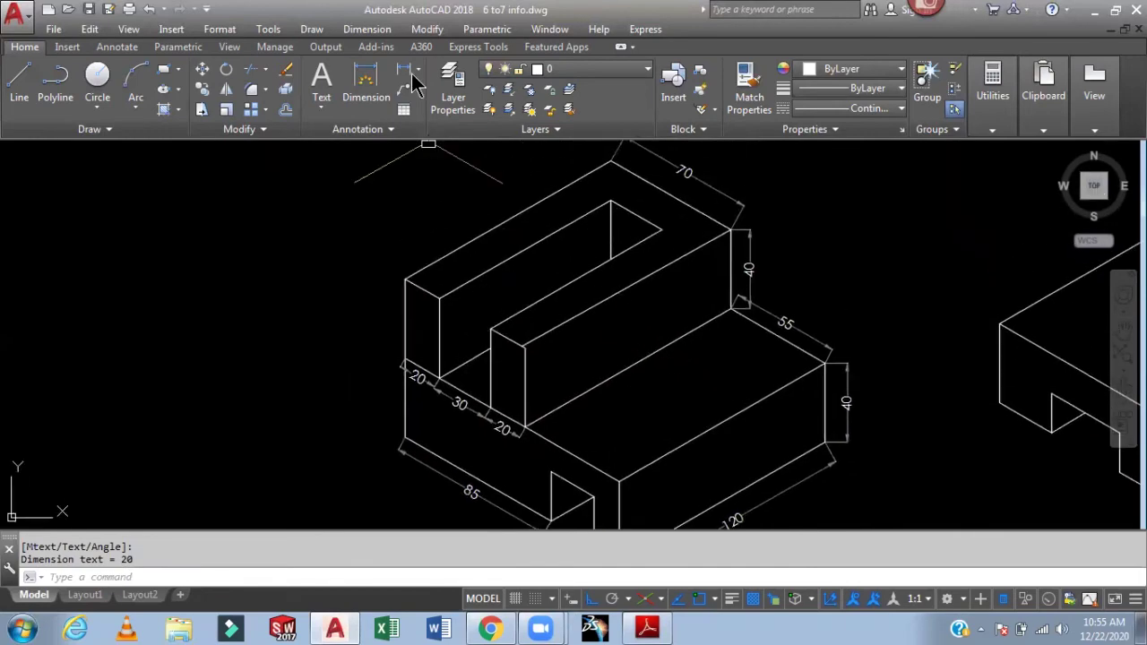
left_click(367, 29)
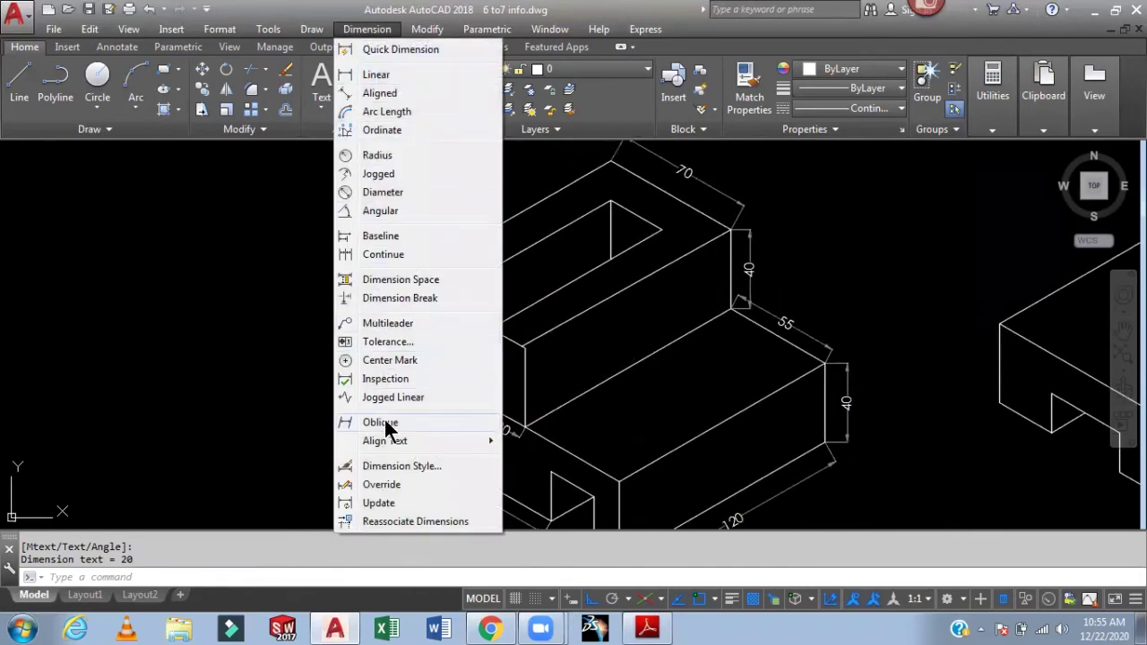
- Oblique the 20 and 30 dimensions to 90°
left_click(387, 429)
scroll(346, 379, "up", 1)
scroll(308, 256, "up", 2)
scroll(420, 406, "up", 1)
middle_click_drag(356, 218, 418, 320)
scroll(419, 300, "up", 3)
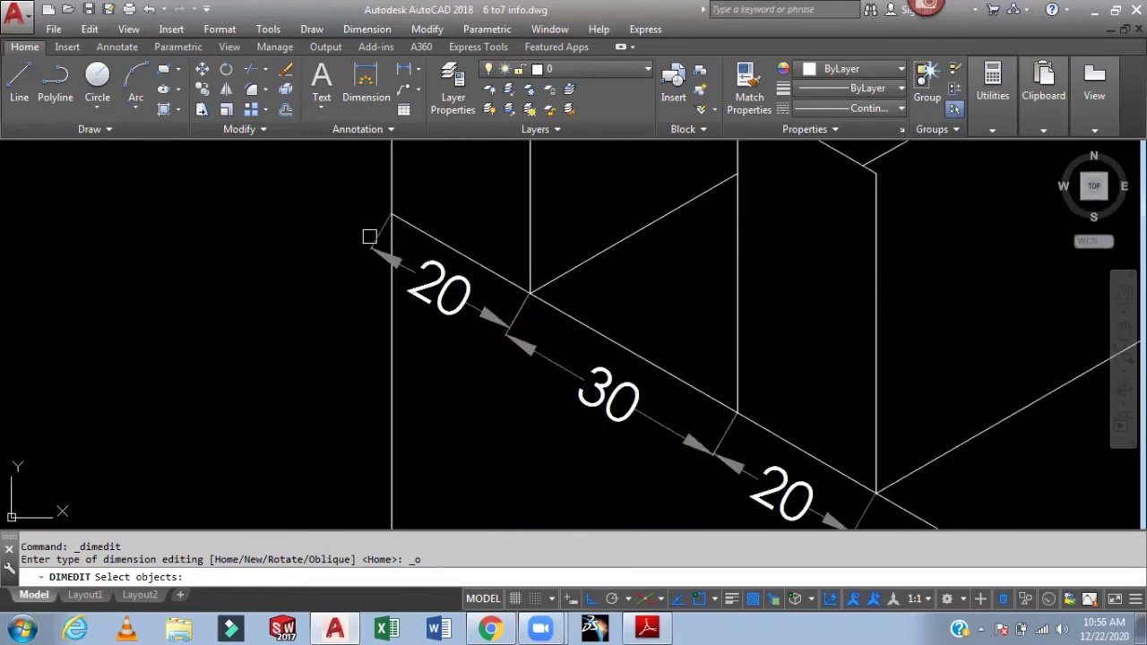
left_click(370, 237)
left_click(579, 374)
middle_click_drag(802, 514, 653, 399)
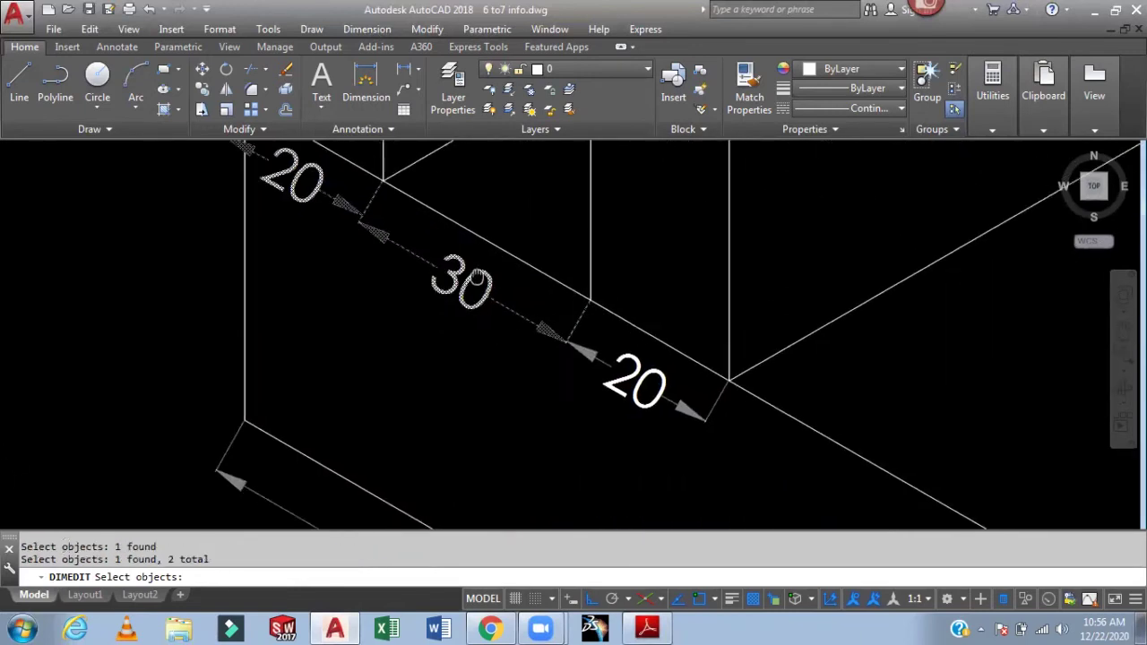
key("Return")
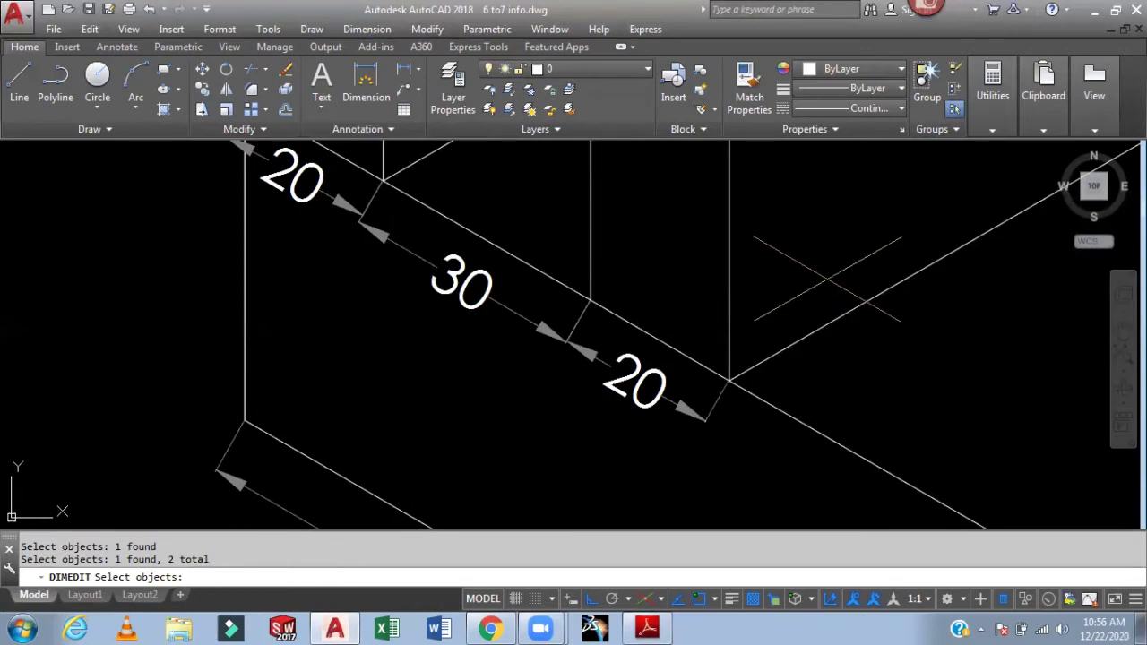
type("90")
key("Return")
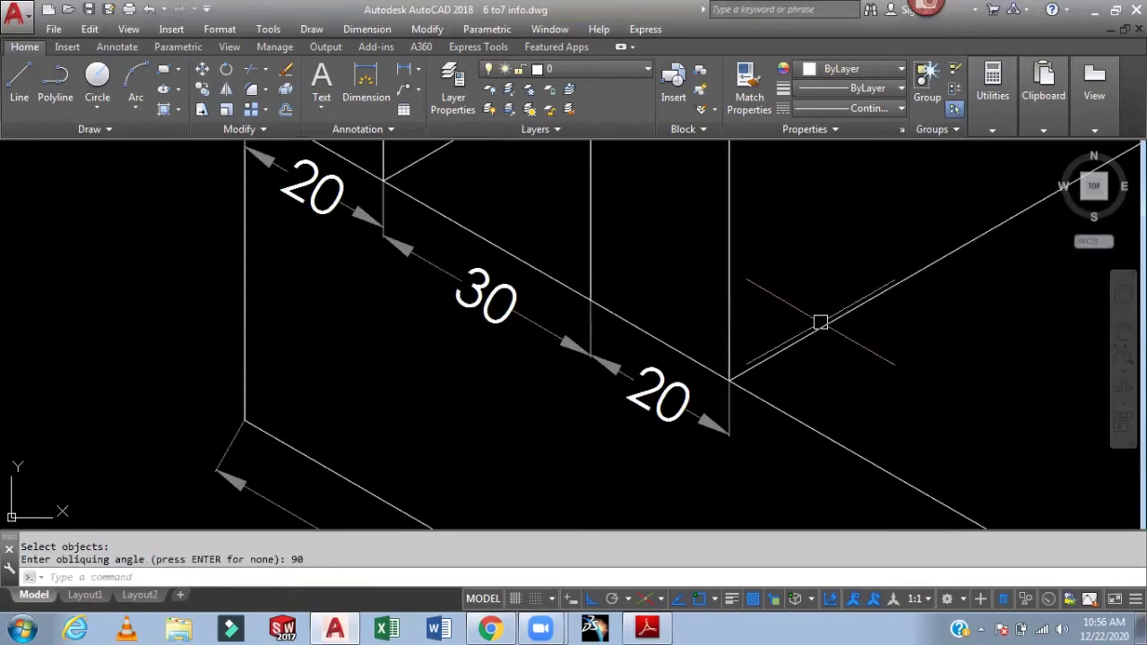
- Repeat the oblique edit on the 85 and 25 dimensions with a 90° angle
scroll(819, 314, "down", 3)
mouse_move(764, 352)
middle_mouse_down()
mouse_move(594, 333)
mouse_move(507, 340)
mouse_move(409, 245)
middle_mouse_up()
key("Return")
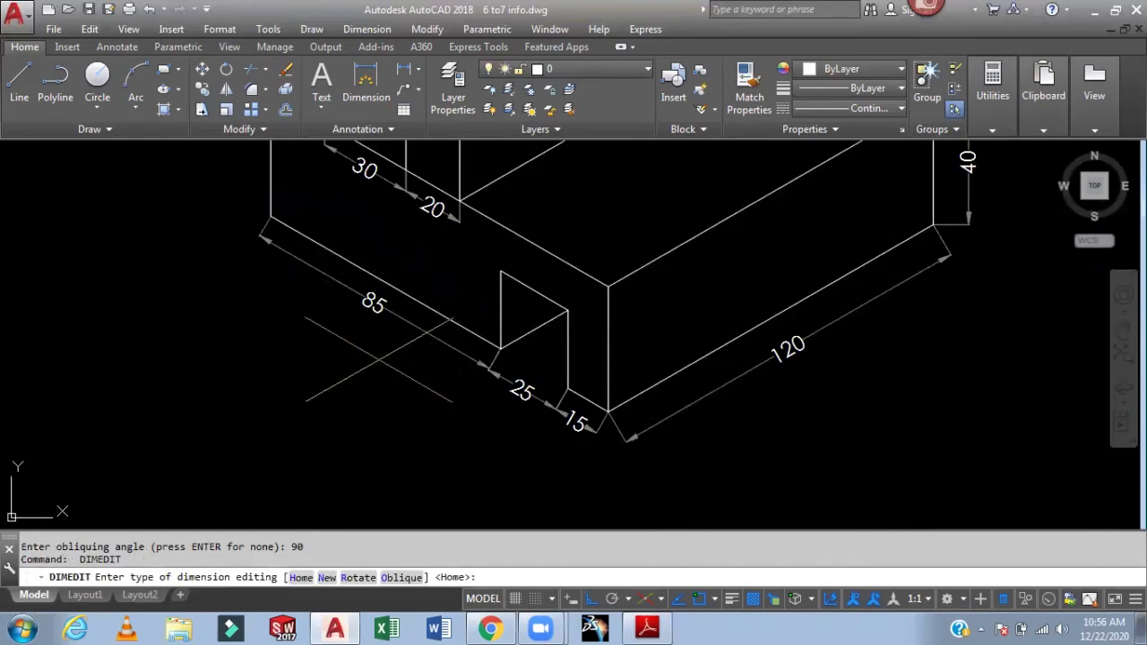
type("o")
key("Return")
left_click(374, 304)
left_click(520, 392)
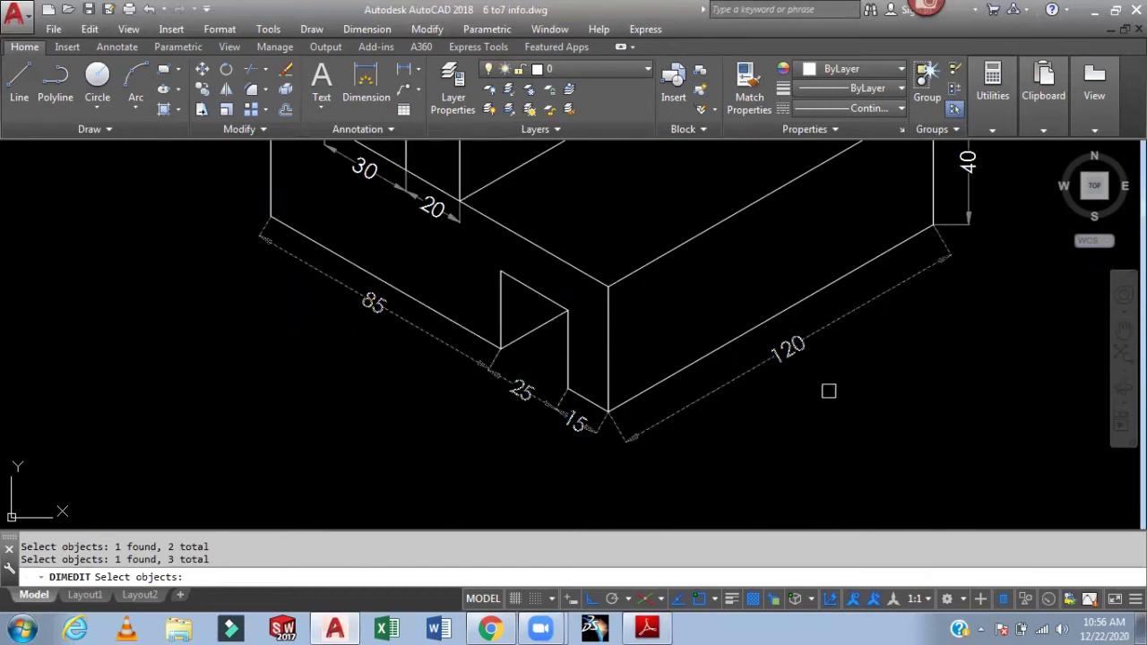
key("Return")
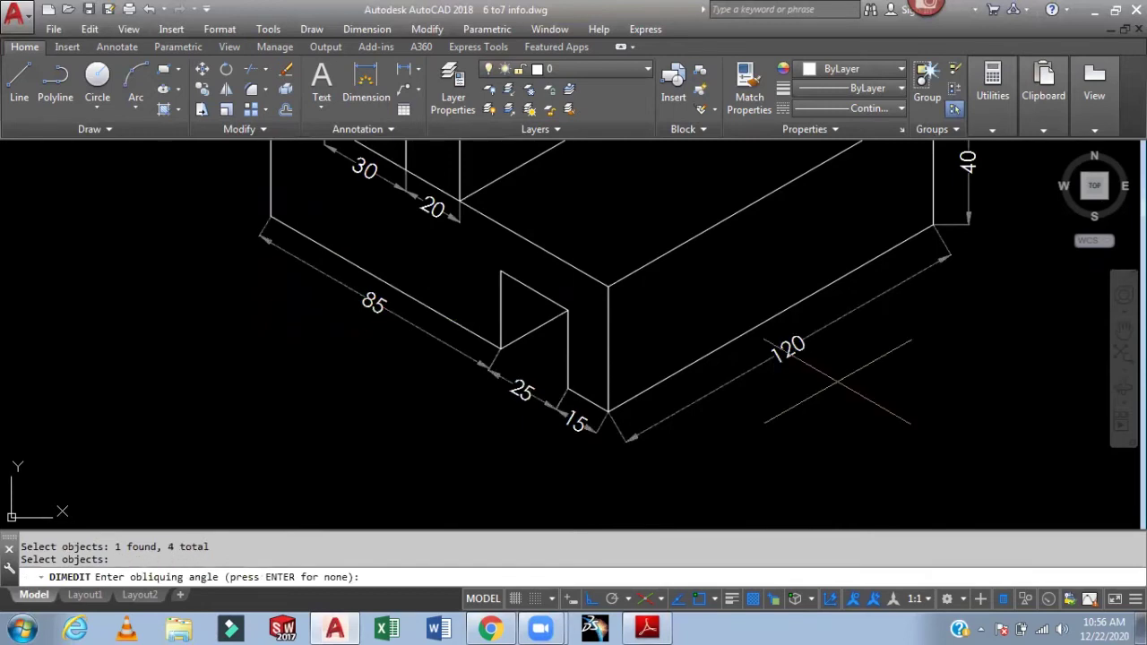
type("90")
key("Return")
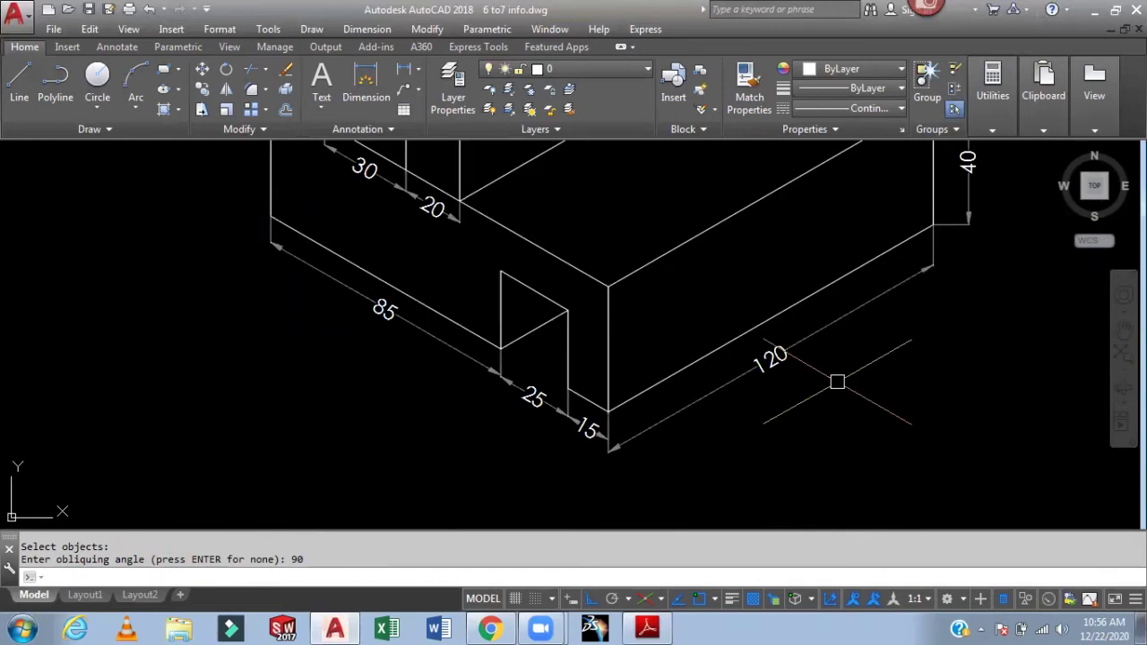
- Select the 120 dimension's end grip, then cancel the stretch and reposition the view
scroll(574, 437, "up", 4)
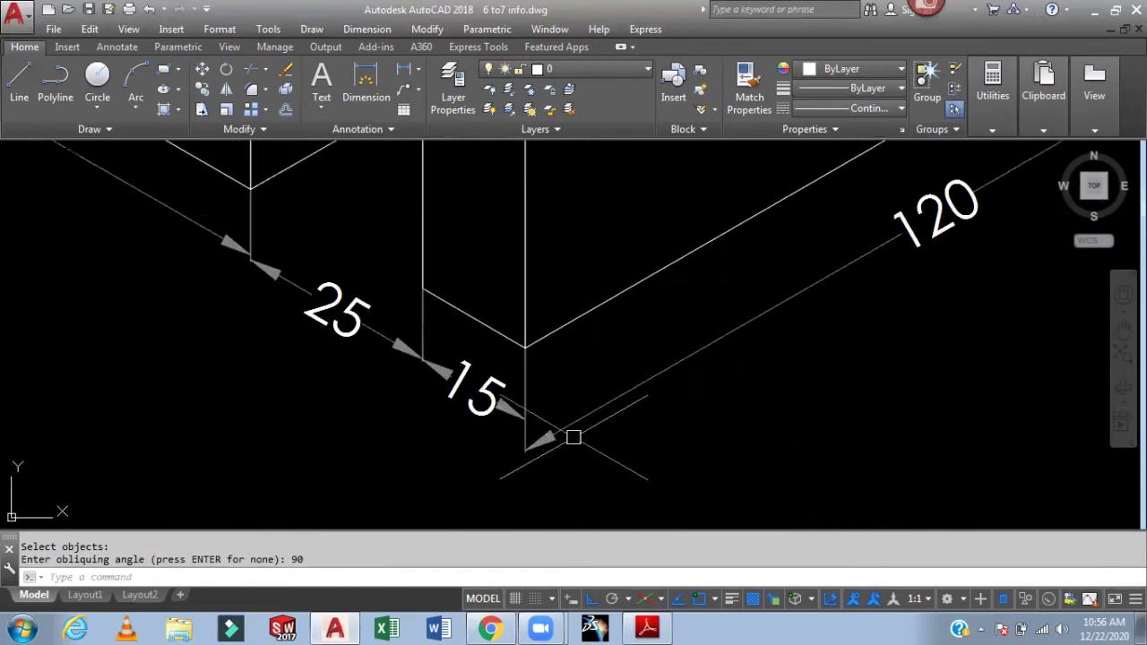
left_click(574, 438)
left_click(524, 450)
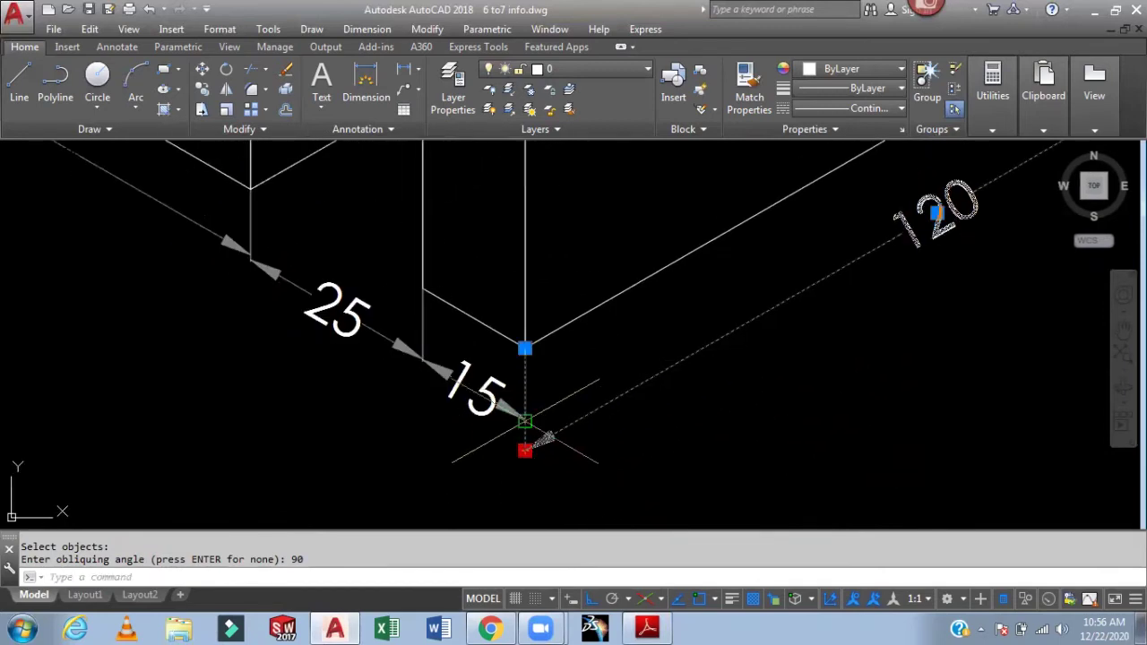
scroll(646, 429, "down", 5)
middle_click_drag(661, 430, 418, 522)
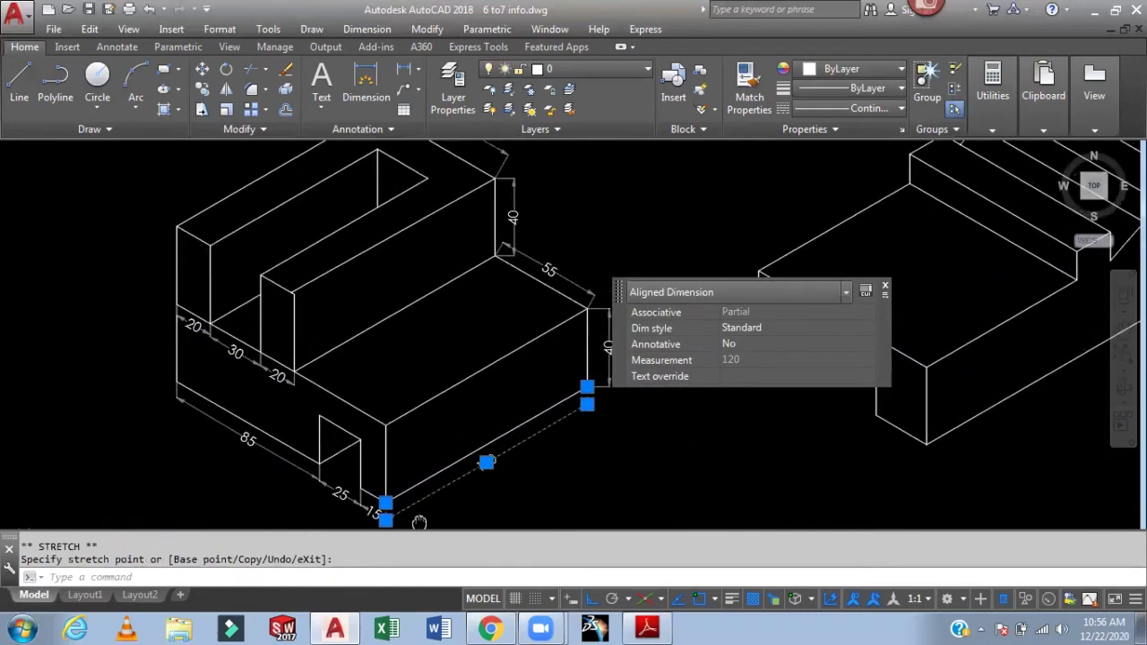
key("Escape")
scroll(484, 485, "up", 2)
scroll(538, 474, "up", 1)
scroll(592, 423, "down", 3)
scroll(506, 467, "up", 1)
middle_click_drag(505, 467, 508, 489)
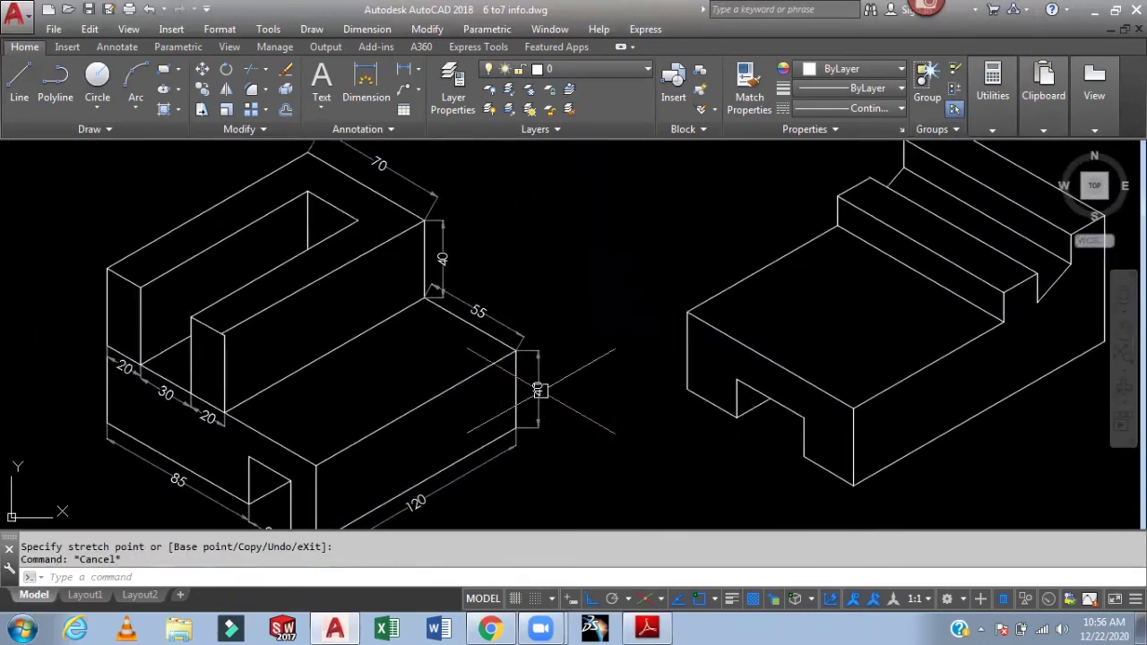
middle_click_drag(537, 386, 564, 446)
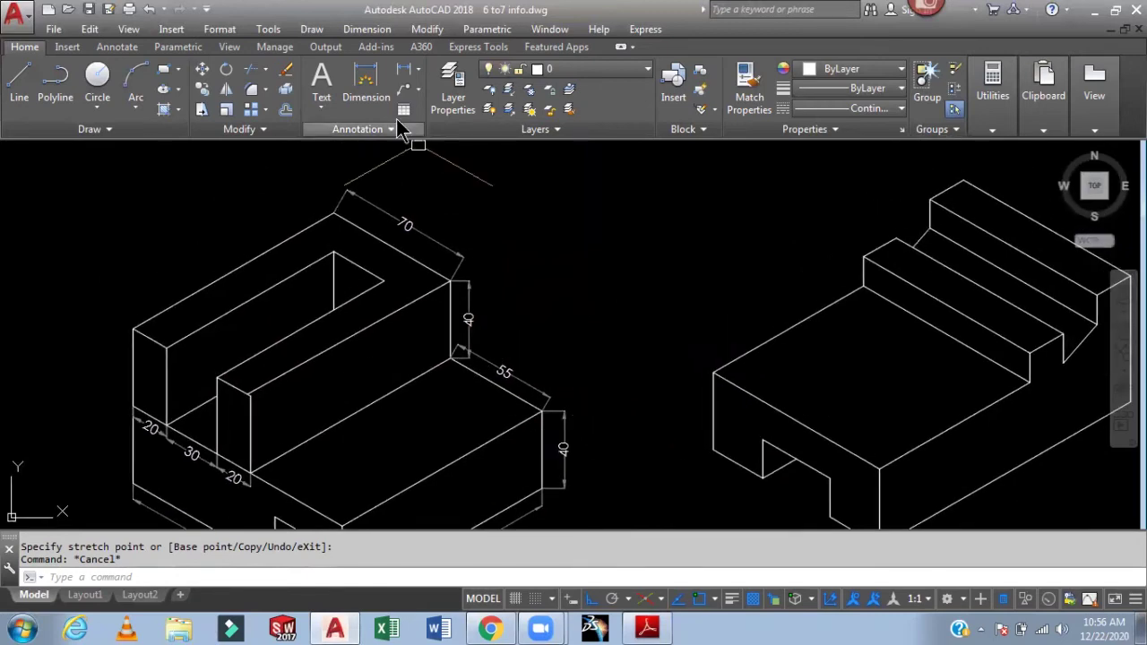
- Oblique the 40 height dimensions to 30° from the Dimension menu
left_click(370, 29)
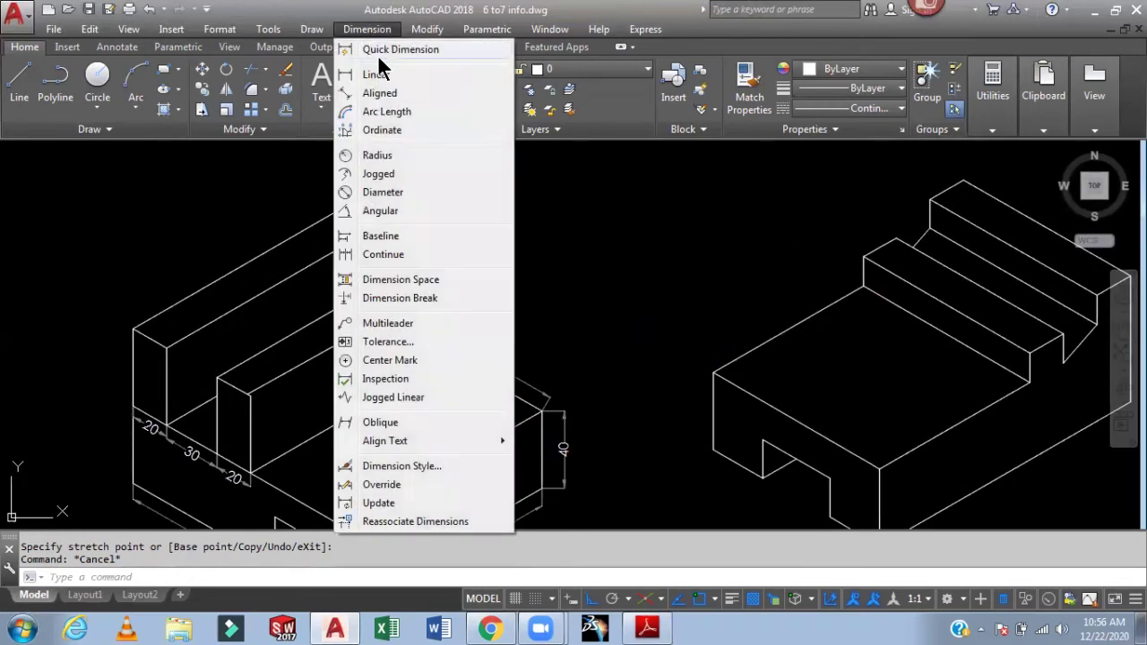
left_click(376, 423)
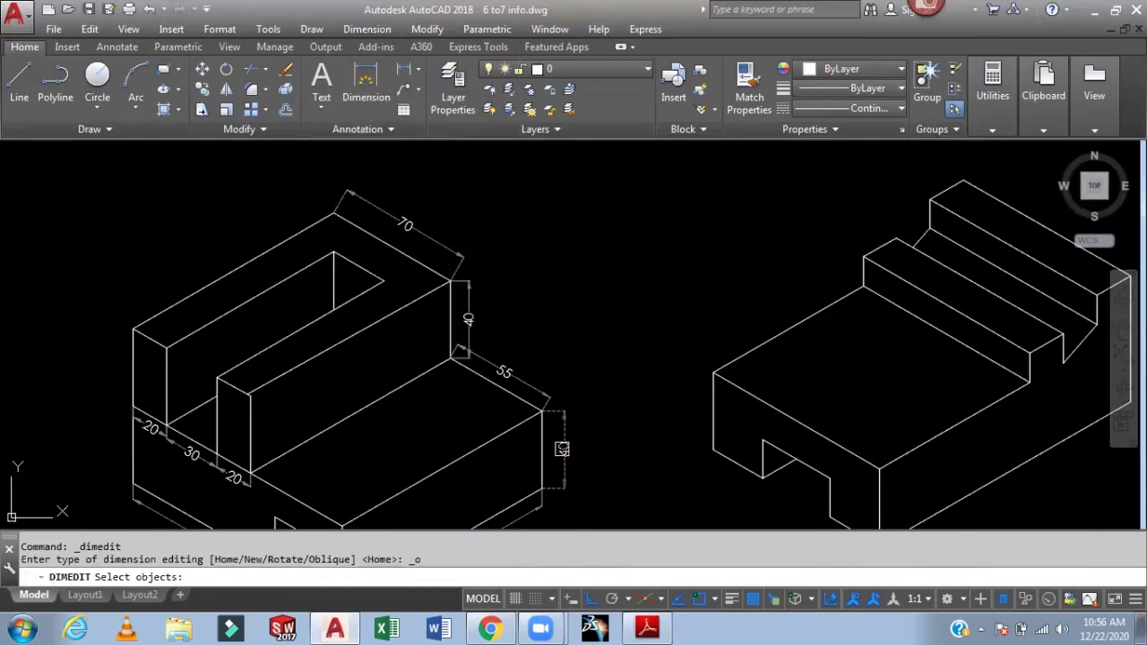
left_click(514, 374)
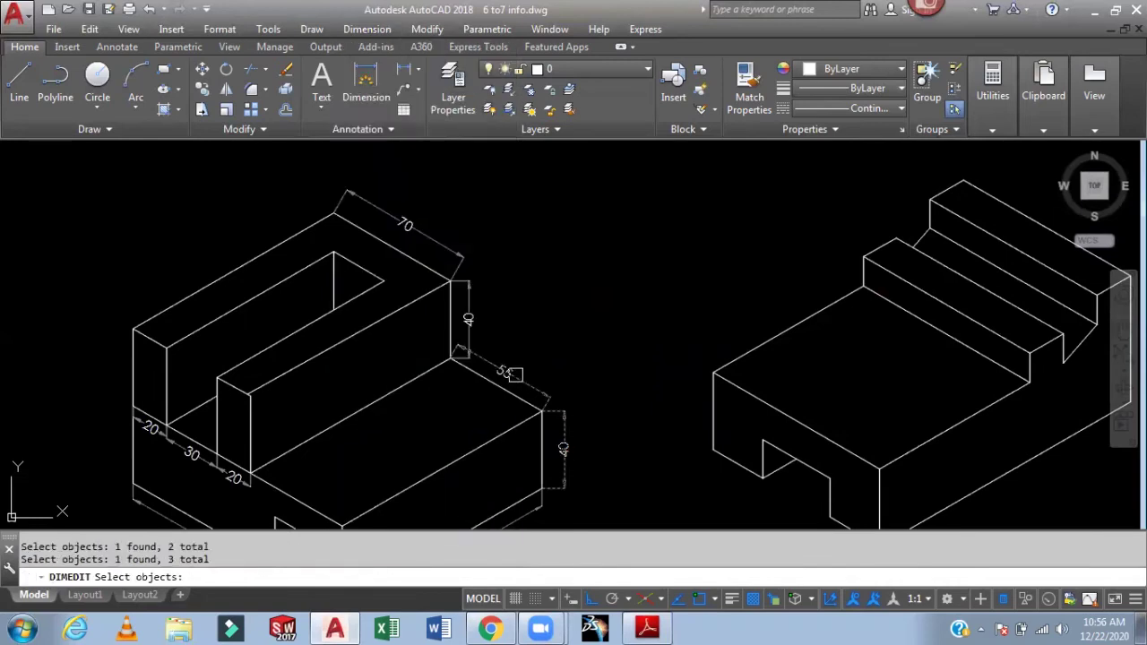
key("Return")
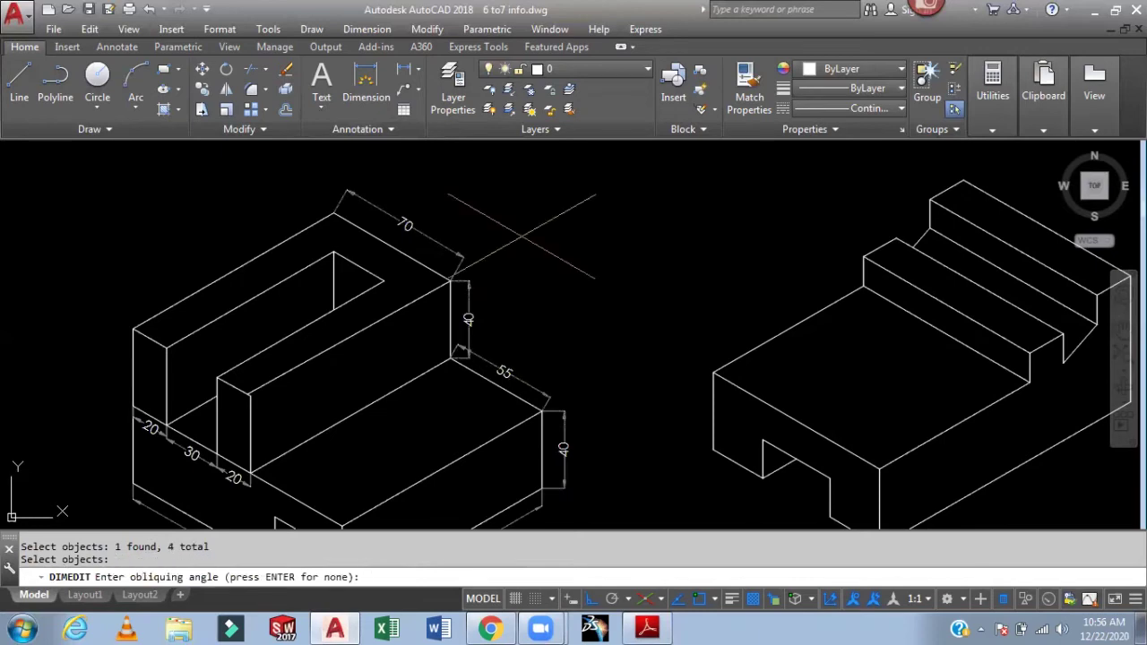
type("30")
key("Return")
- Grip-stretch the 40 dimension's top endpoint onto the block corner
middle_click_drag(583, 310, 599, 269)
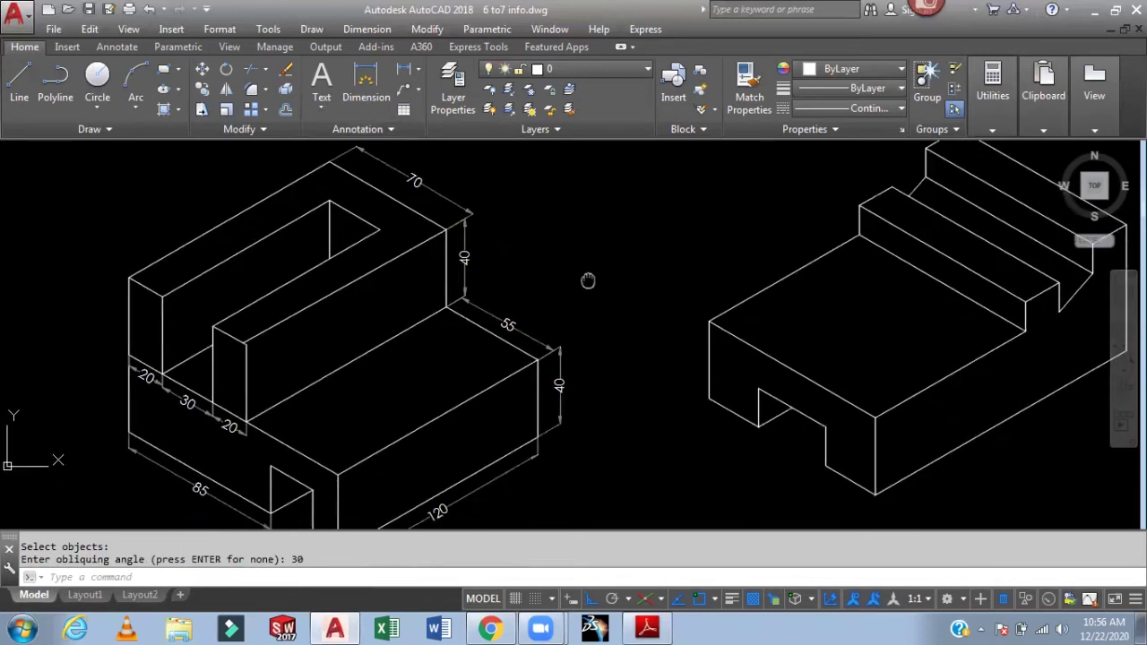
scroll(556, 359, "up", 1)
scroll(604, 307, "up", 1)
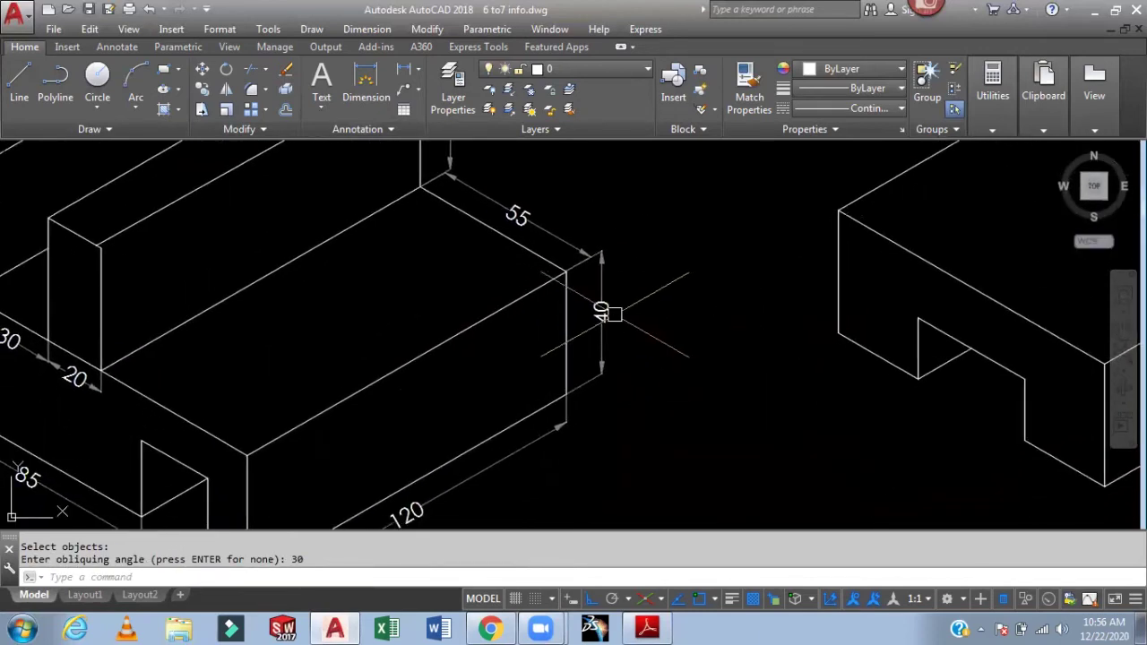
left_click(601, 311)
scroll(600, 311, "up", 2)
scroll(612, 284, "up", 2)
middle_click_drag(612, 285, 625, 336)
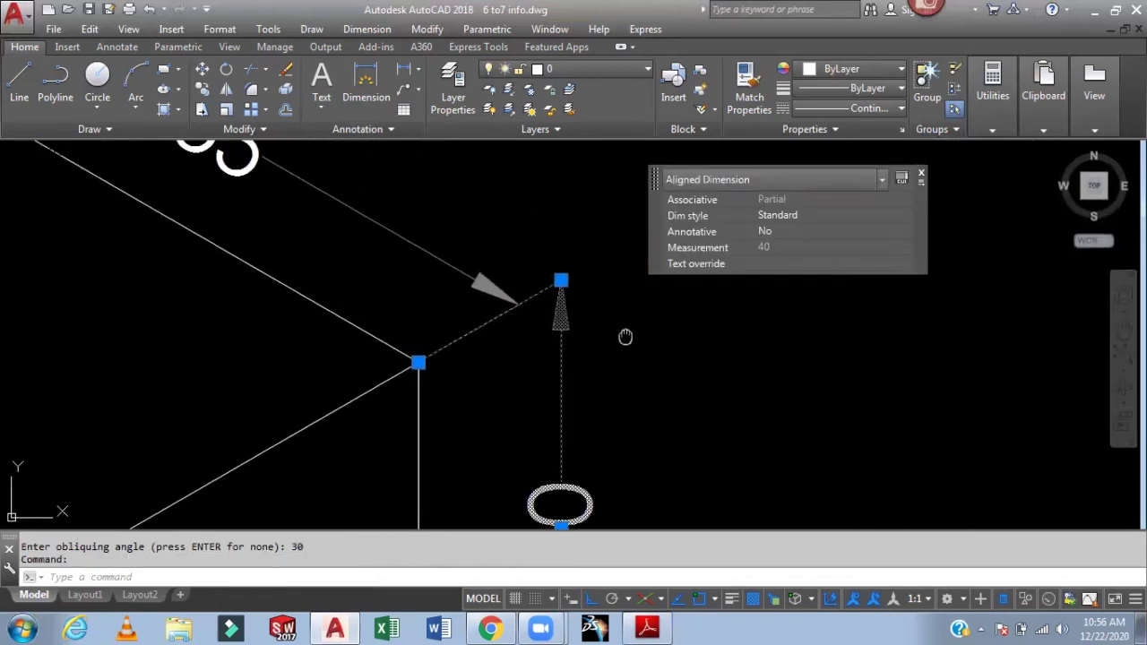
left_click(562, 281)
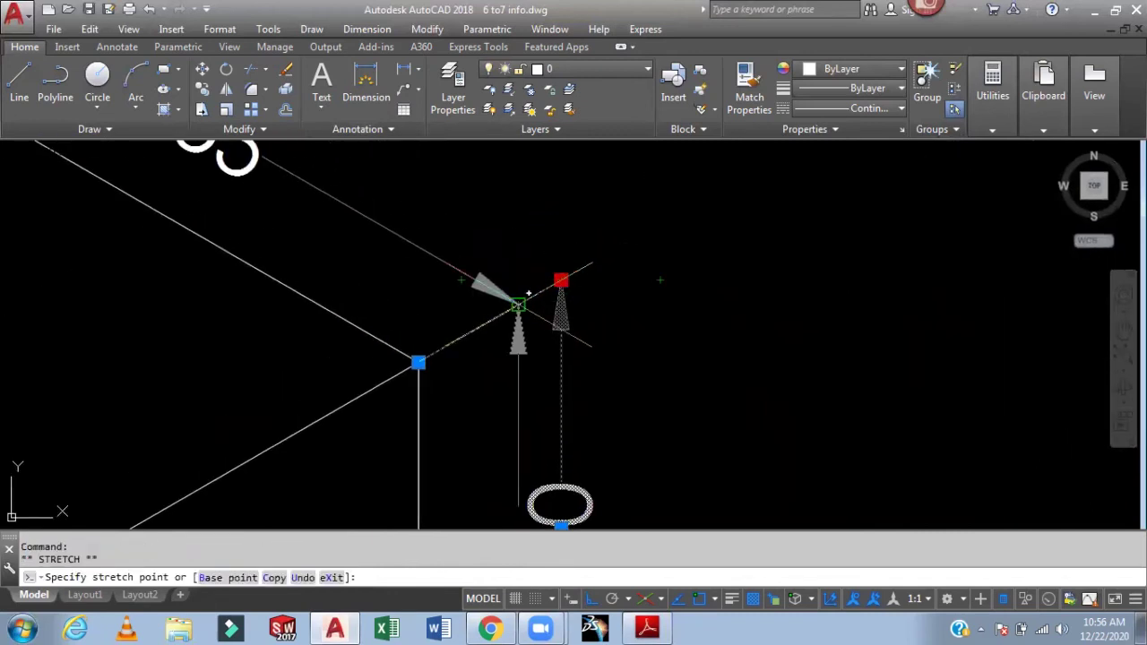
scroll(518, 304, "down", 2)
middle_click_drag(624, 299, 520, 339)
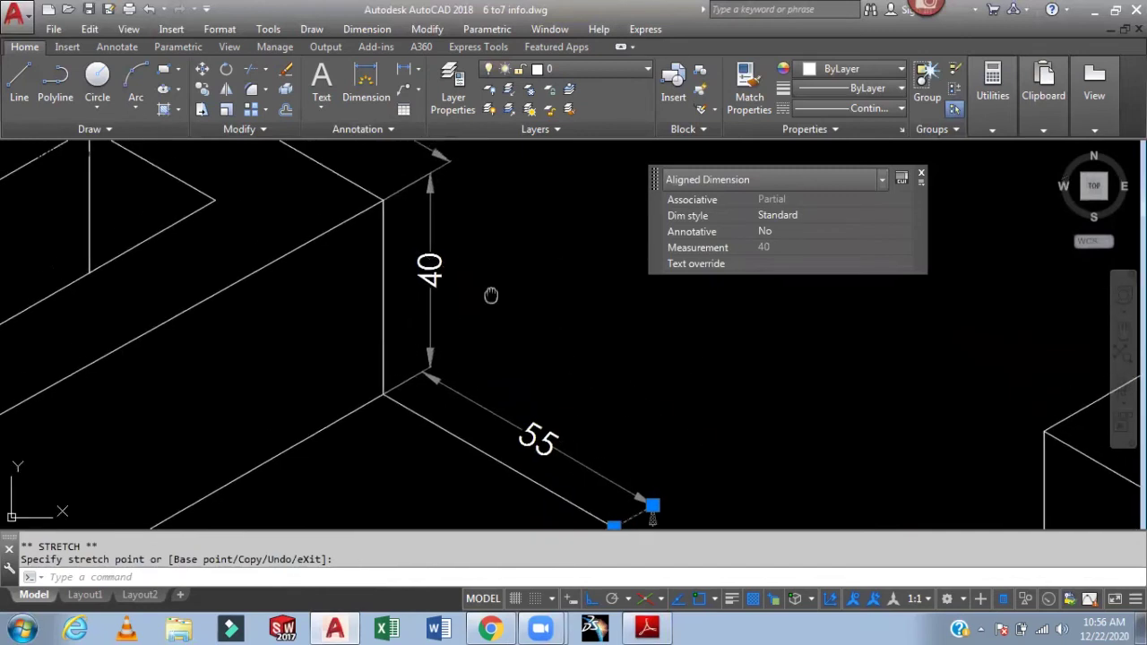
left_click(502, 344)
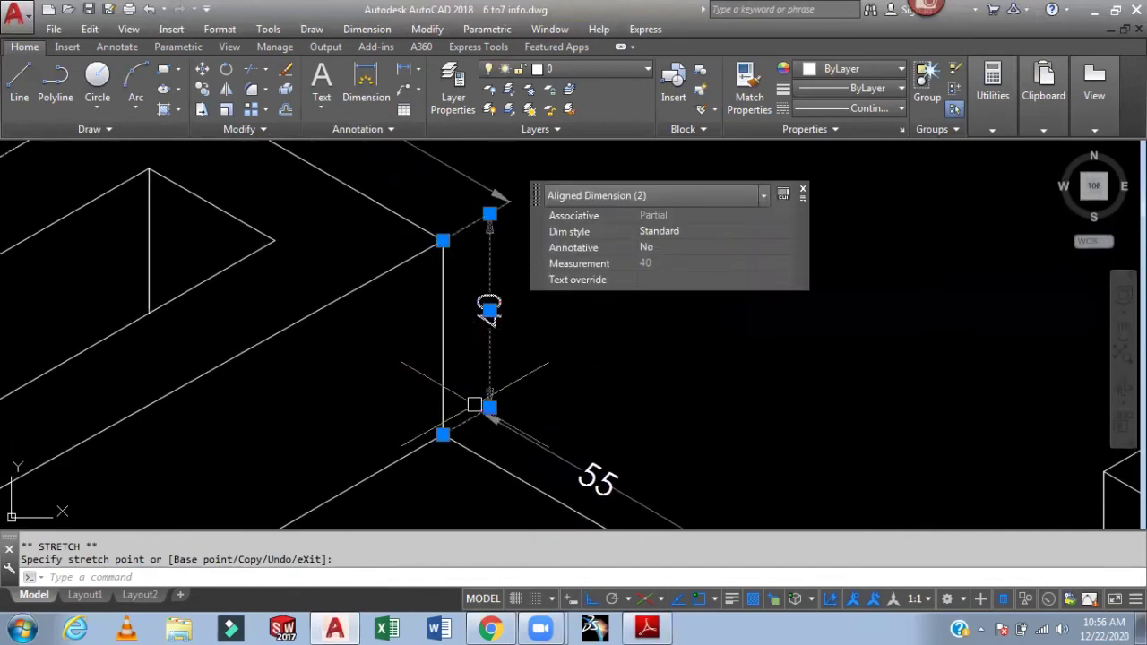
- Move the 40 dimension's lower endpoint to the corner and adjust the endpoint it shares with the 70 dimension
scroll(481, 410, "up", 2)
left_click(503, 409)
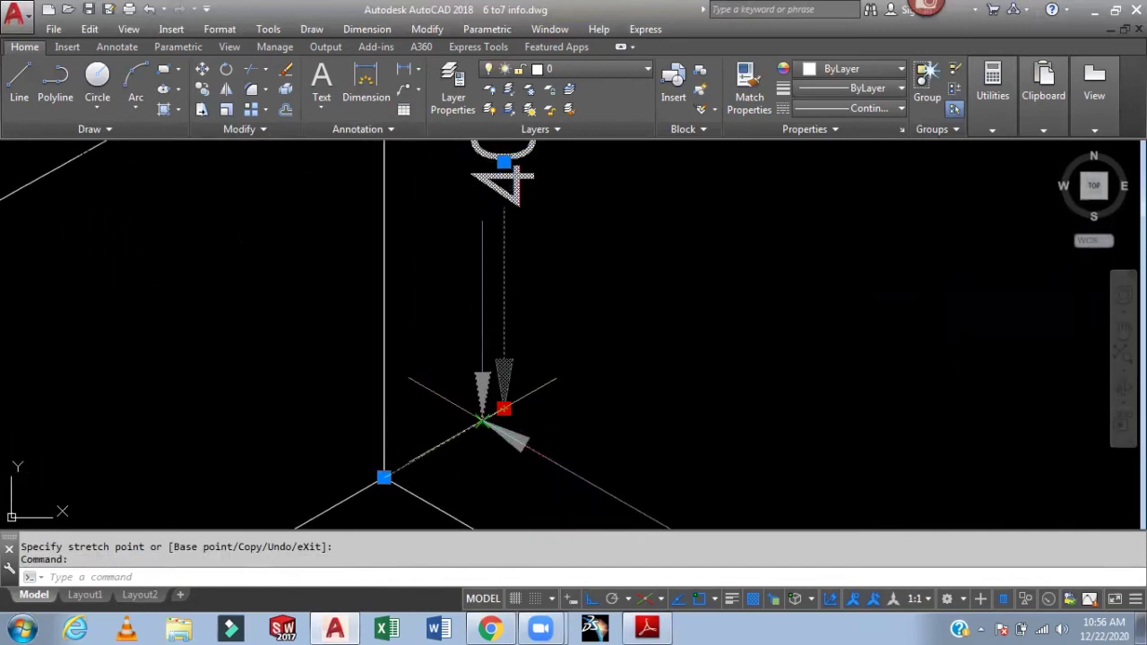
left_click(483, 420)
left_click(483, 420)
scroll(529, 414, "down", 2)
middle_click_drag(640, 364, 350, 331)
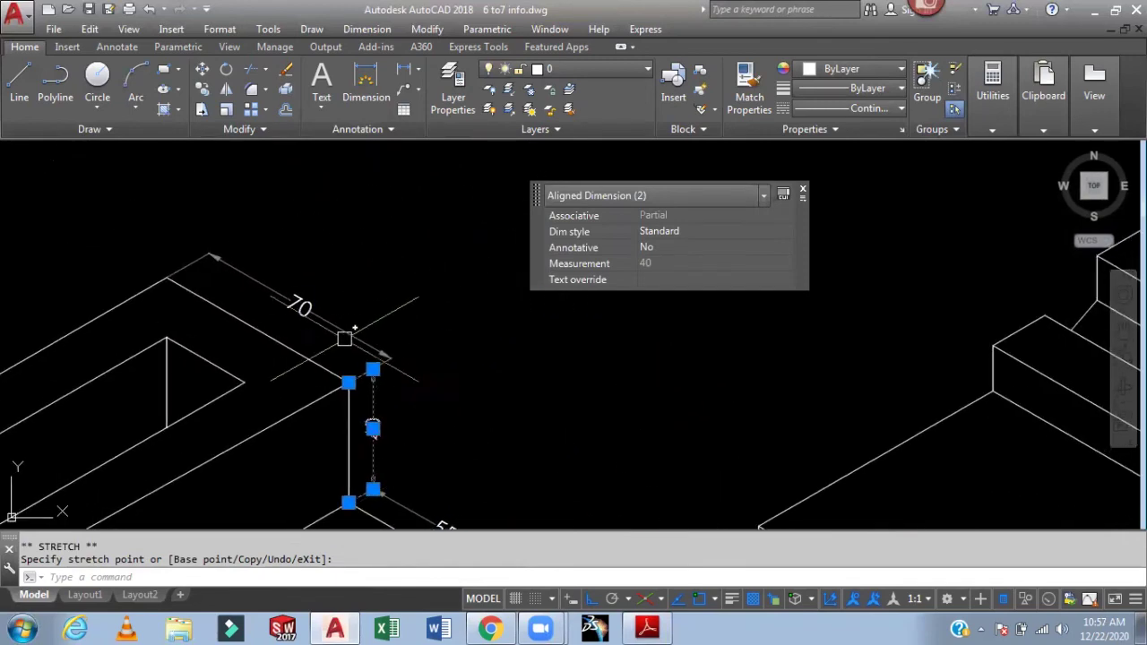
left_click(334, 329)
left_click(386, 355)
left_click(373, 369)
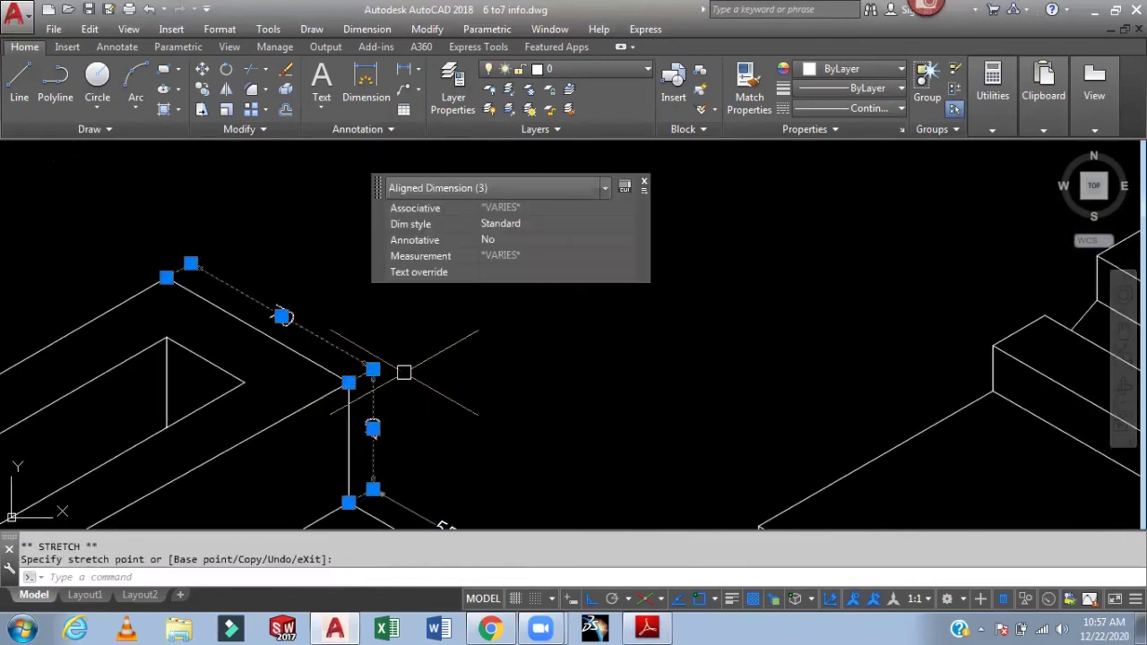
key("Escape")
scroll(482, 363, "down", 3)
mouse_move(487, 356)
middle_mouse_down()
mouse_move(514, 274)
mouse_move(556, 274)
middle_mouse_up()
scroll(367, 267, "up", 4)
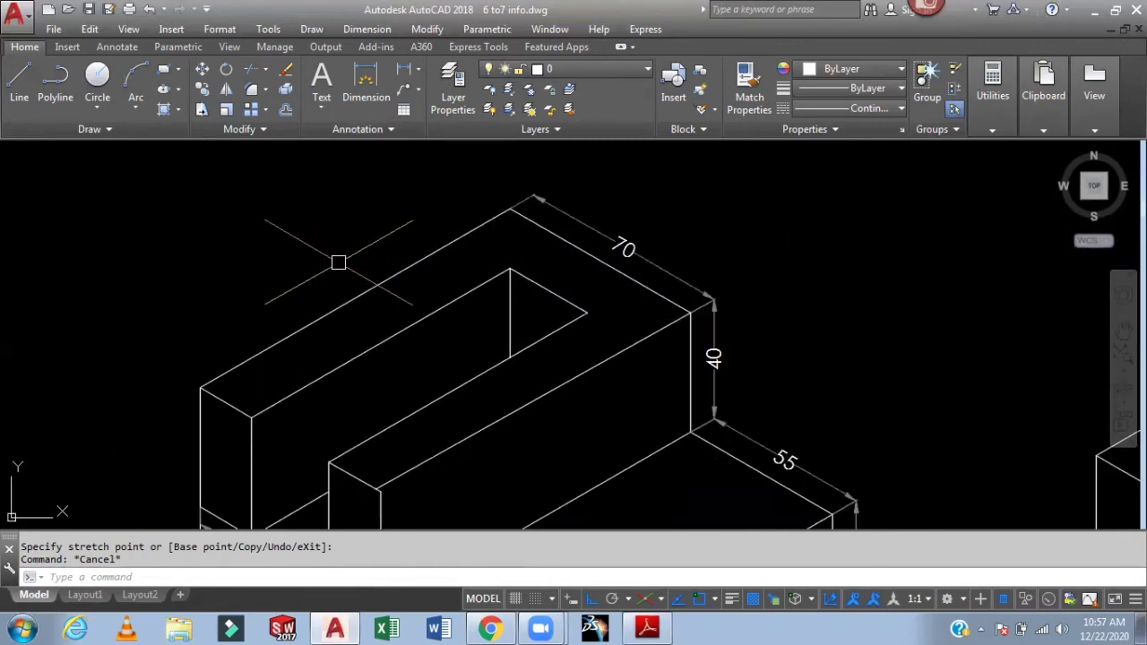
- Add a 120 aligned dimension along the left block's long top edge
type("DAN")
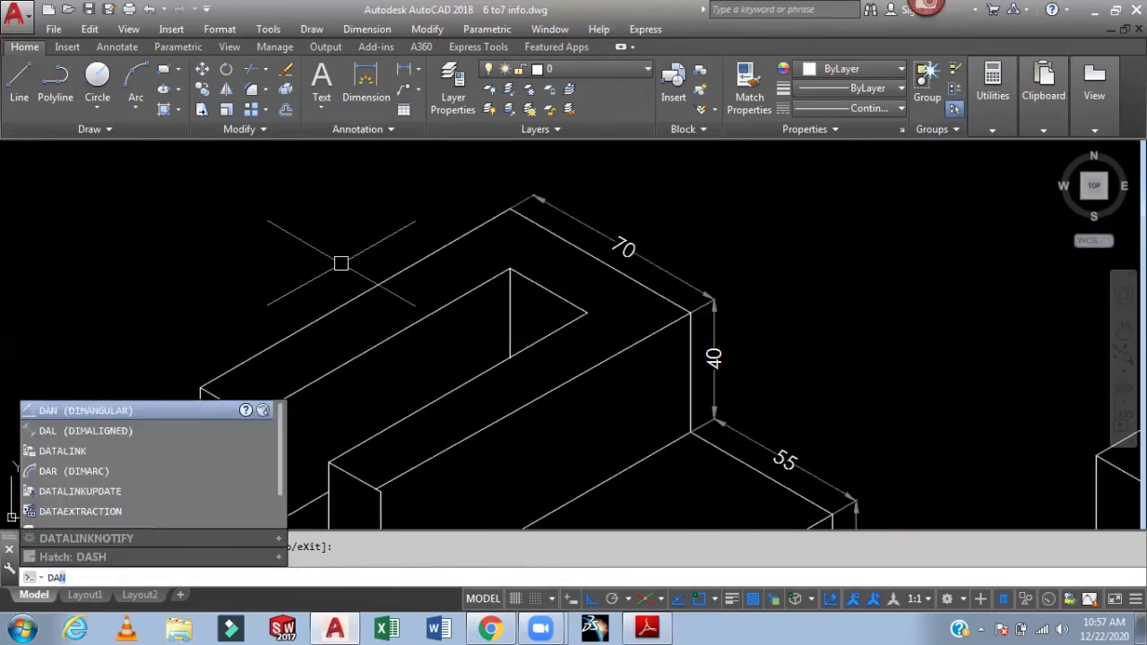
key("Return")
left_click(199, 388)
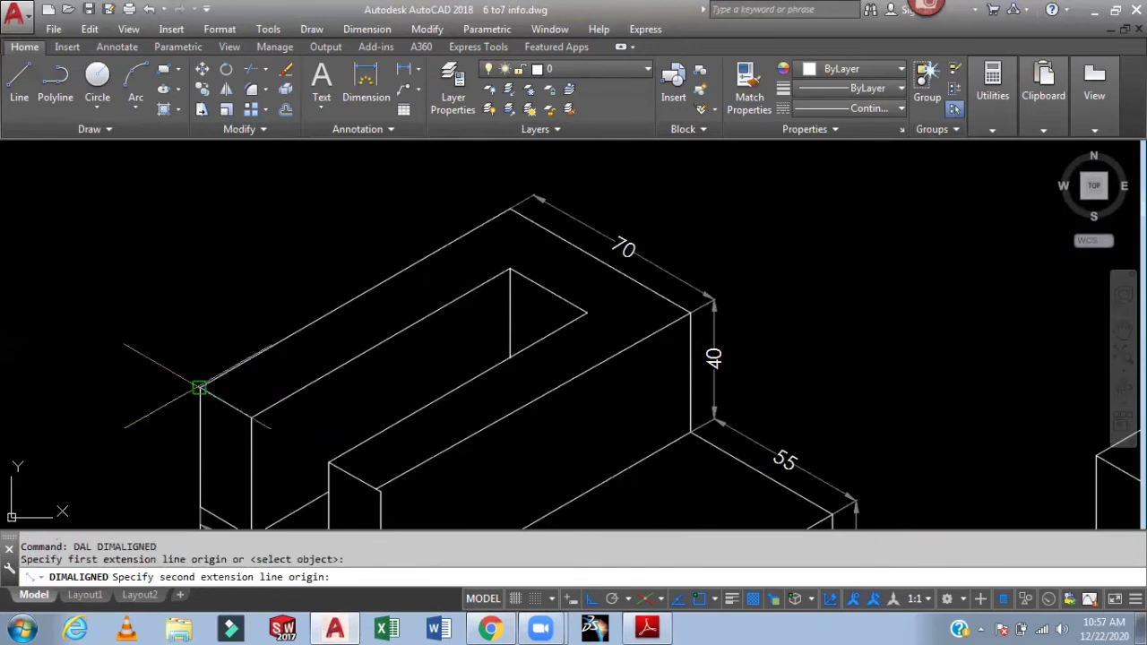
left_click(509, 208)
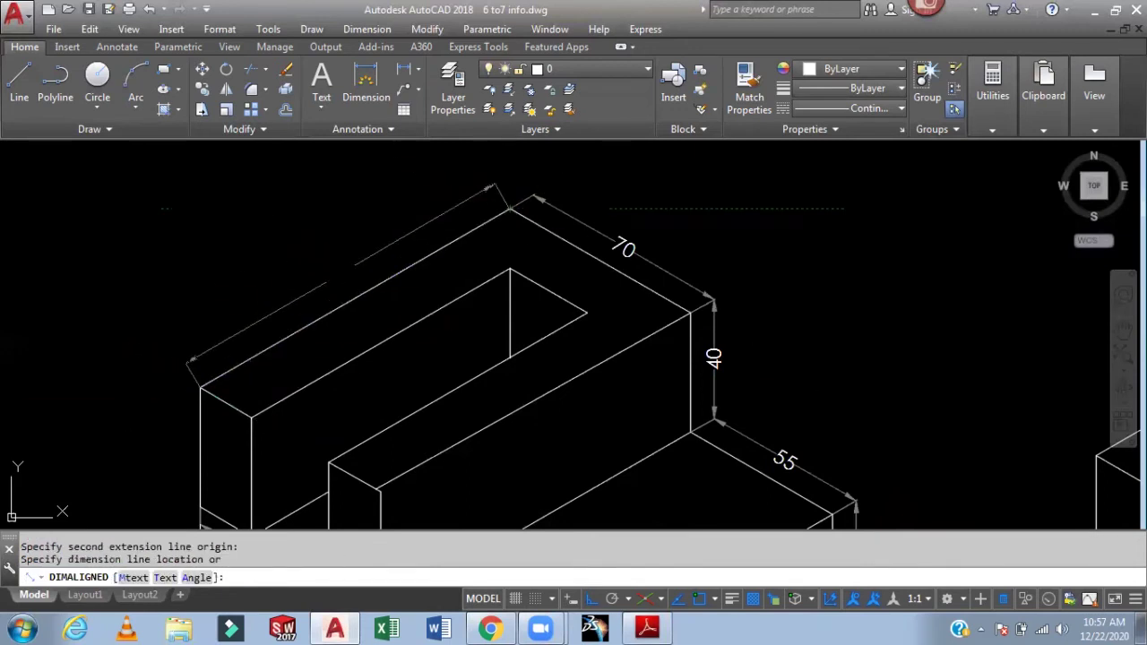
left_click(411, 185)
- Add a 100 aligned dimension along the inner top edge
key("Return")
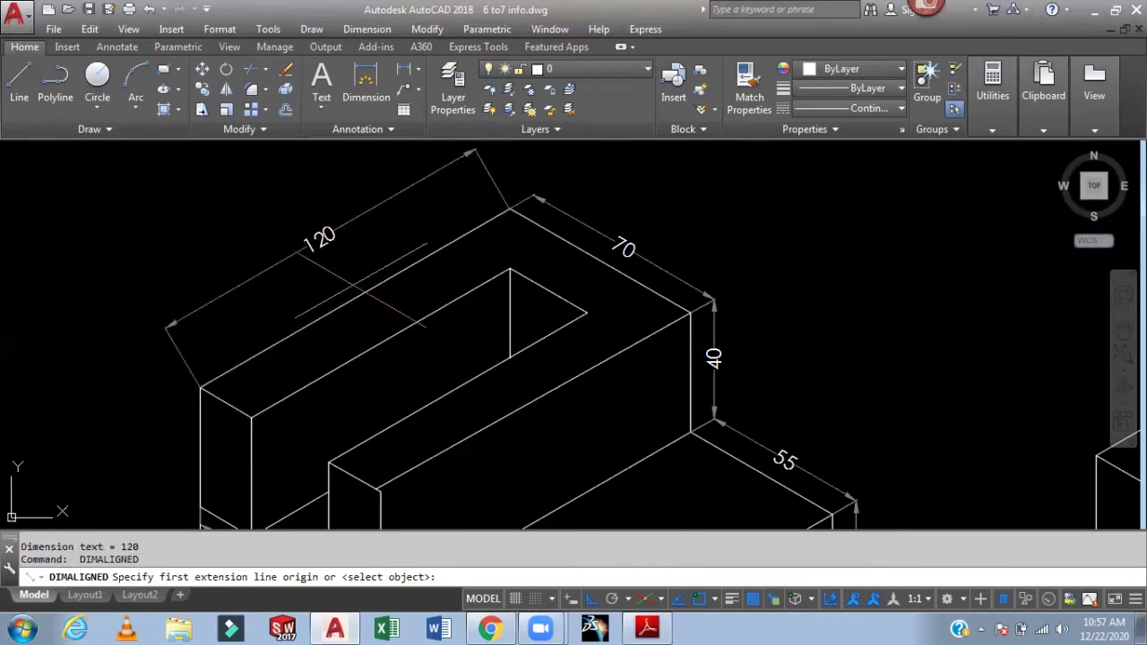
left_click(252, 416)
left_click(510, 269)
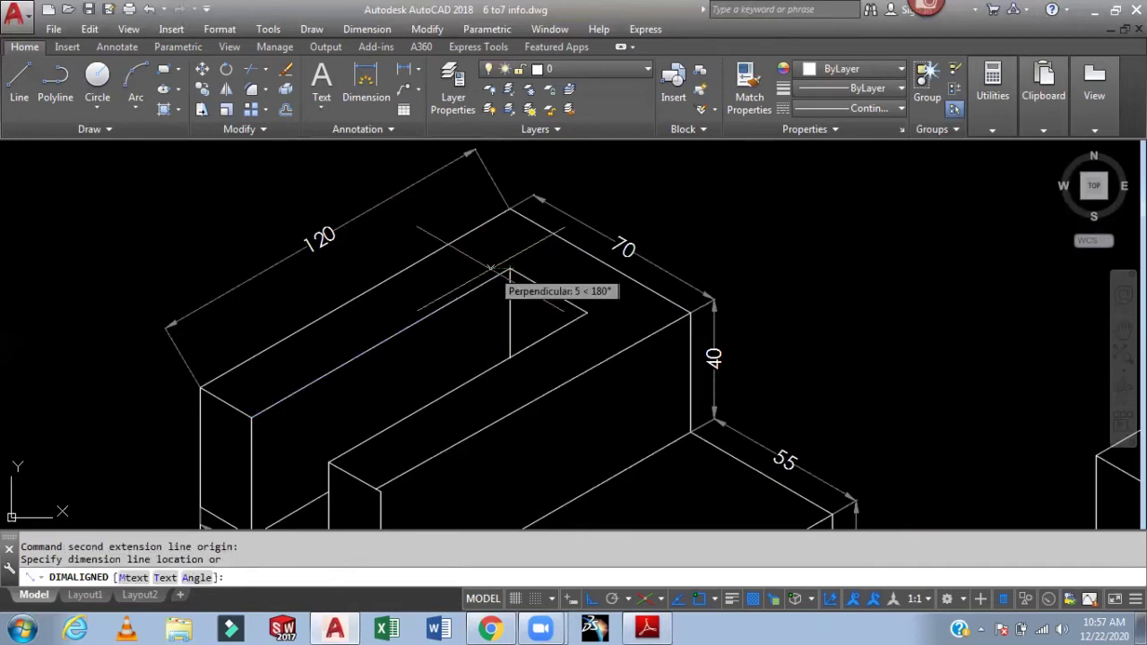
left_click(490, 262)
- Move the 120 dimension closer to the block
middle_click_drag(750, 212, 762, 243)
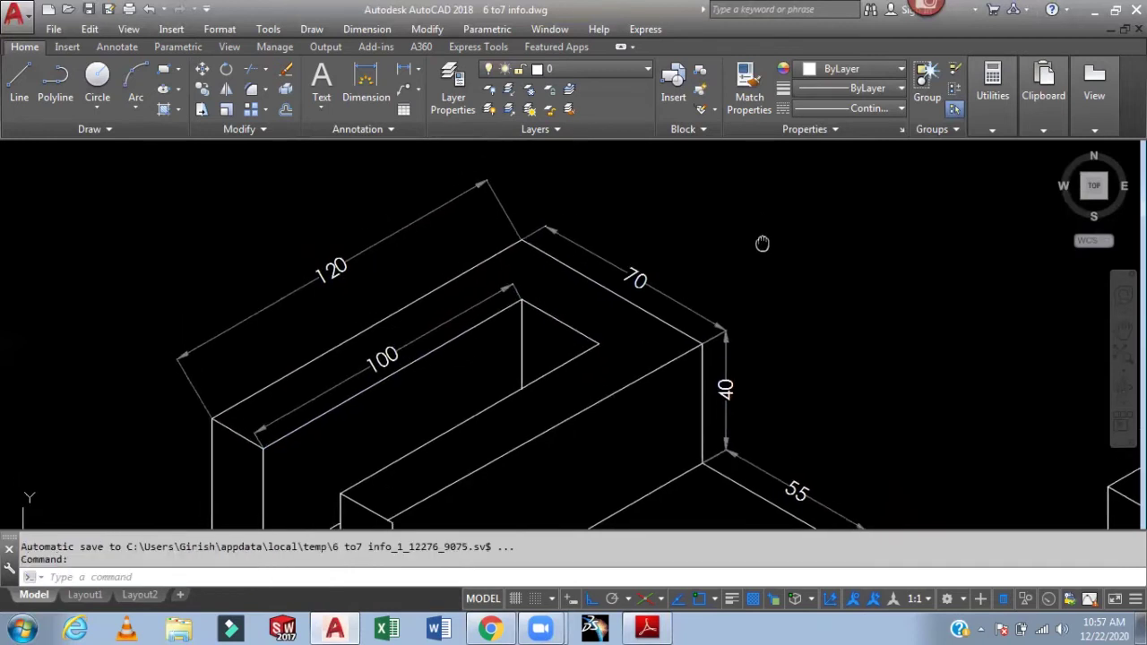
left_click(330, 267)
left_click(331, 271)
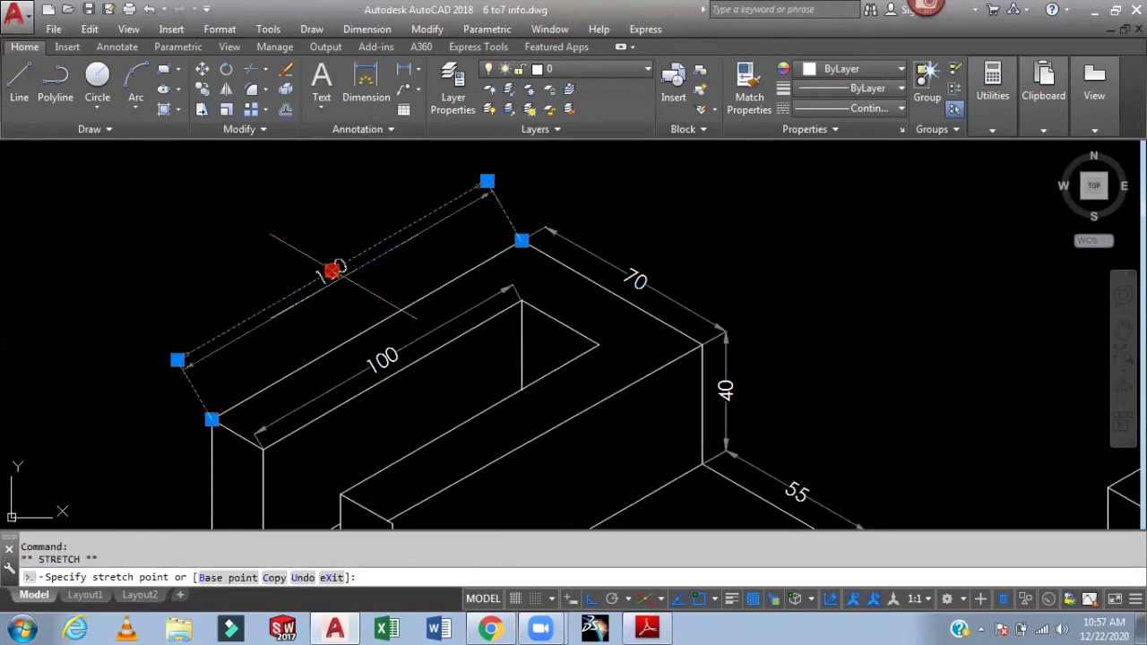
left_click(360, 286)
key("Escape")
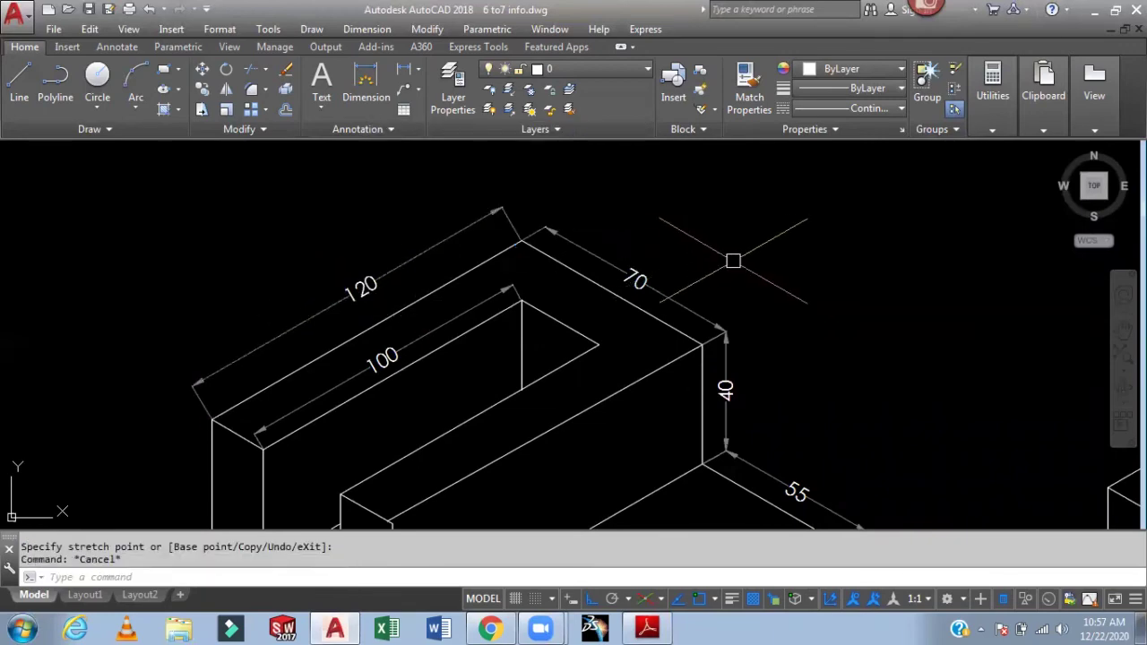
- Oblique the 120 and 100 dimensions, first trying a 30° angle
type("DAN")
left_click(364, 30)
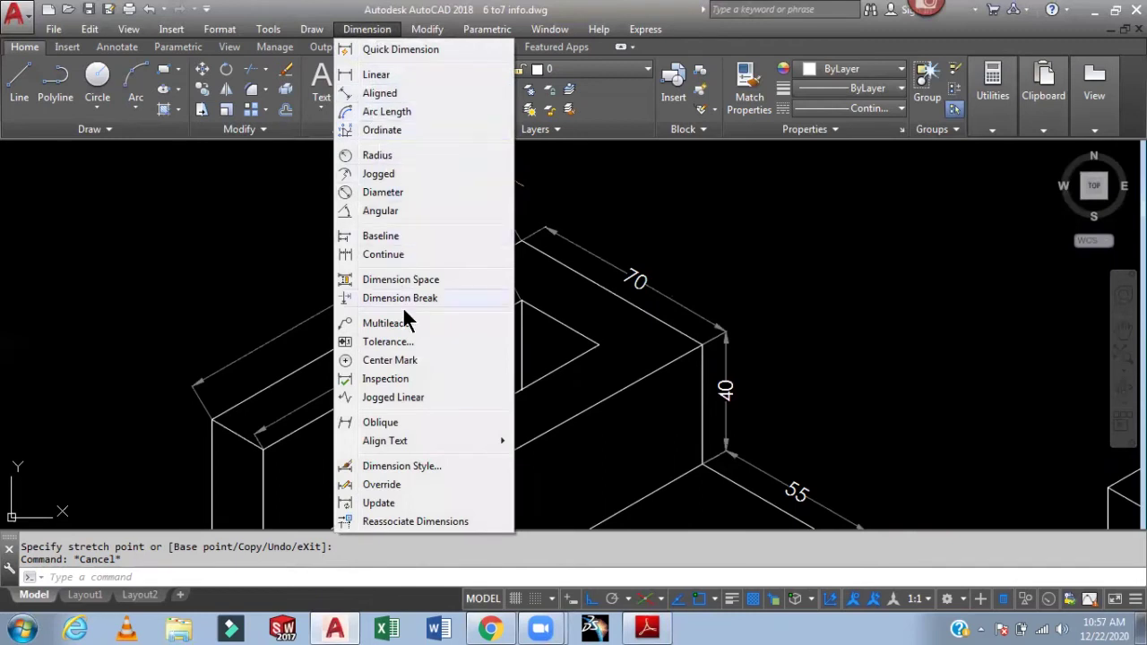
left_click(402, 426)
left_click(346, 297)
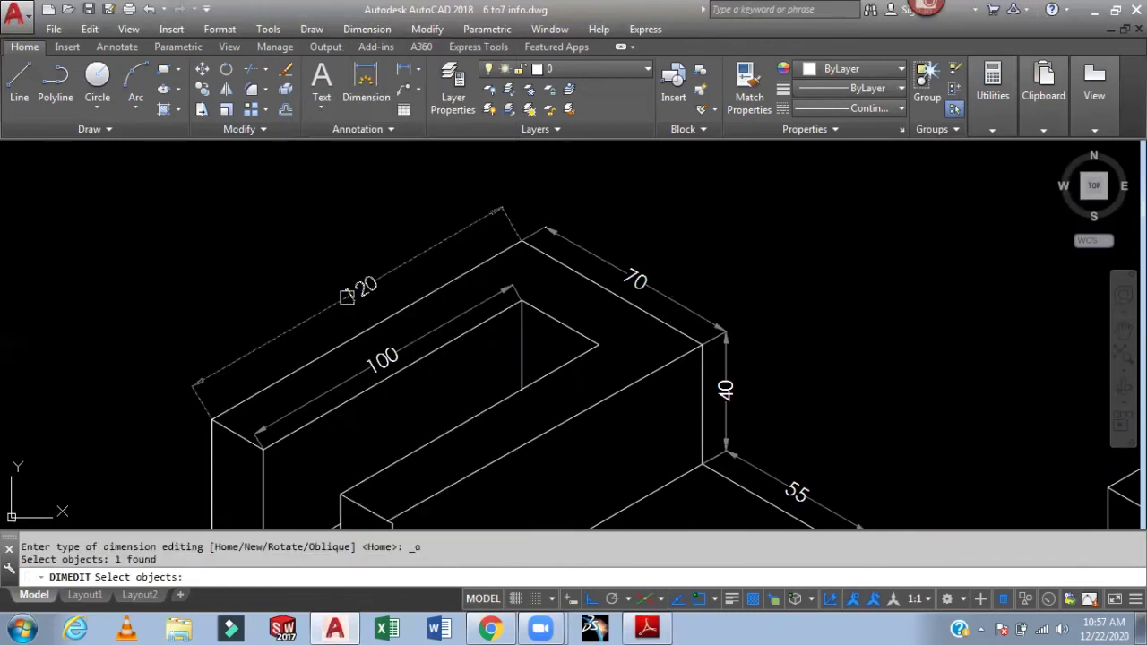
left_click(376, 356)
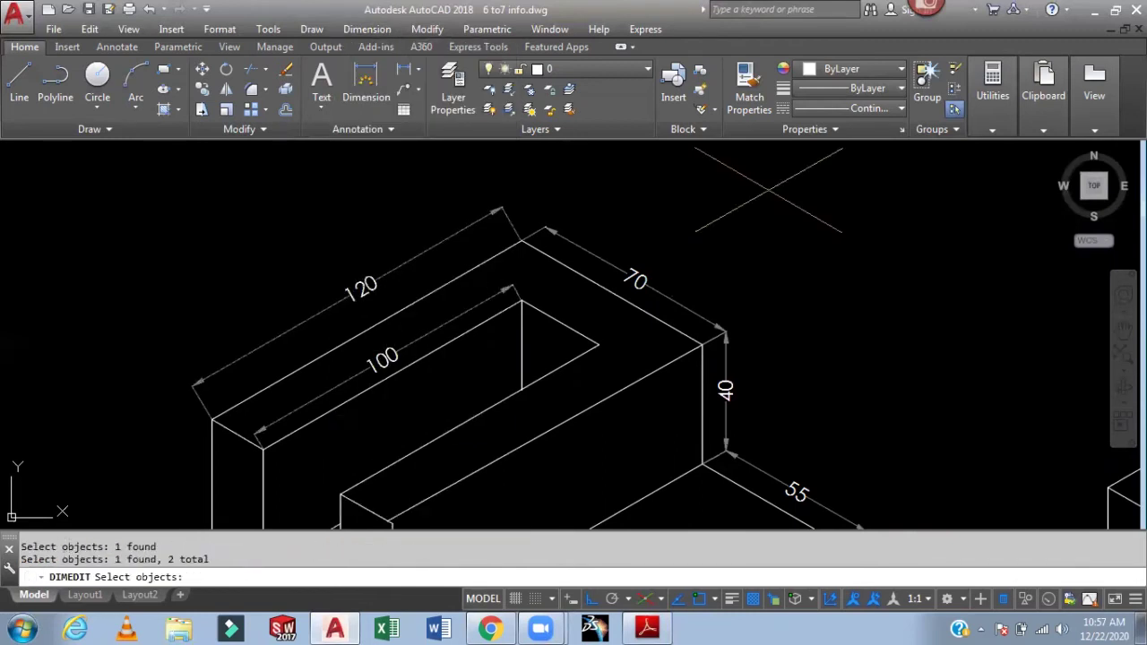
key("Return")
key("Return")
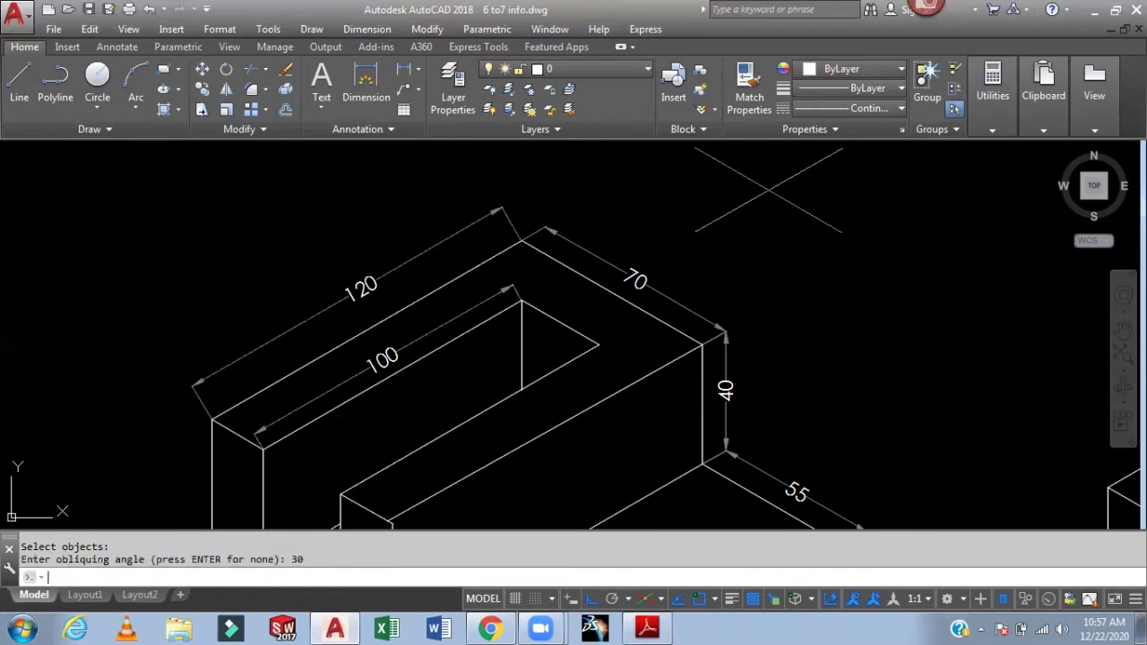
key("Return")
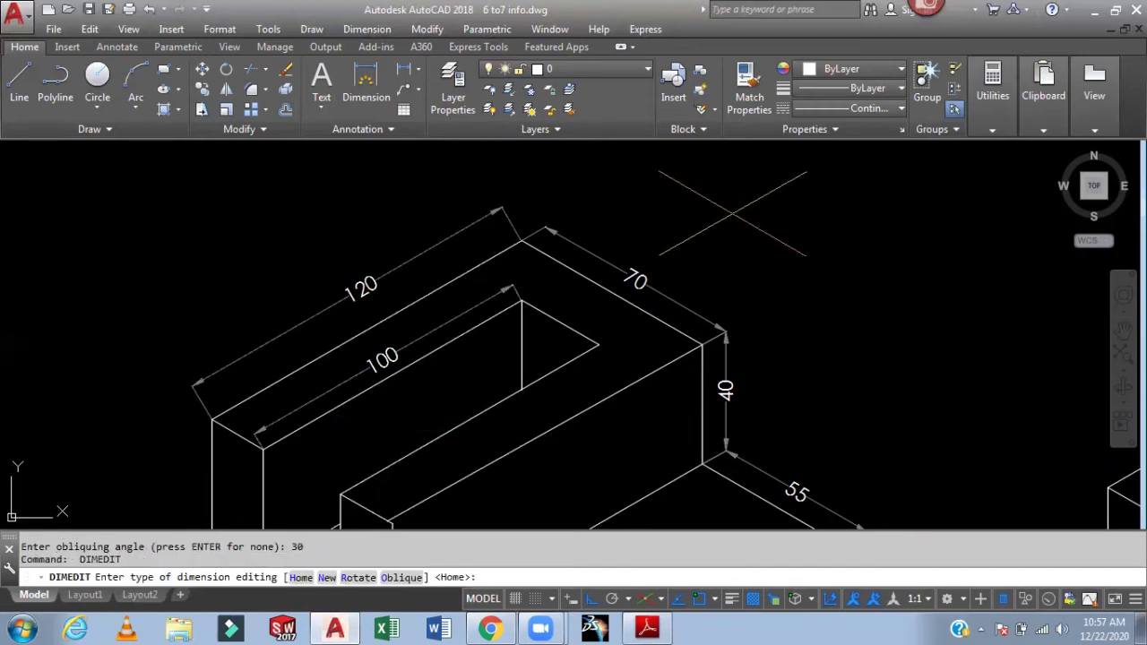
type("o")
- Re-oblique the 120 and 100 dimensions at -30°
key("Return")
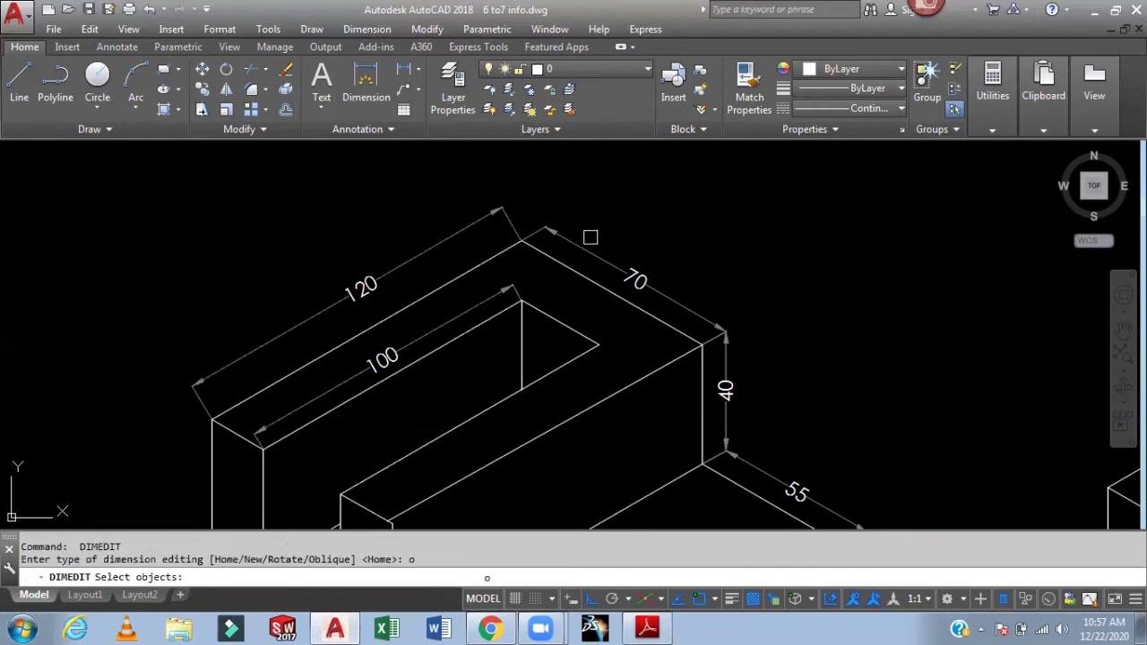
left_click(350, 294)
left_click(381, 360)
key("Return")
type("0")
key("Return")
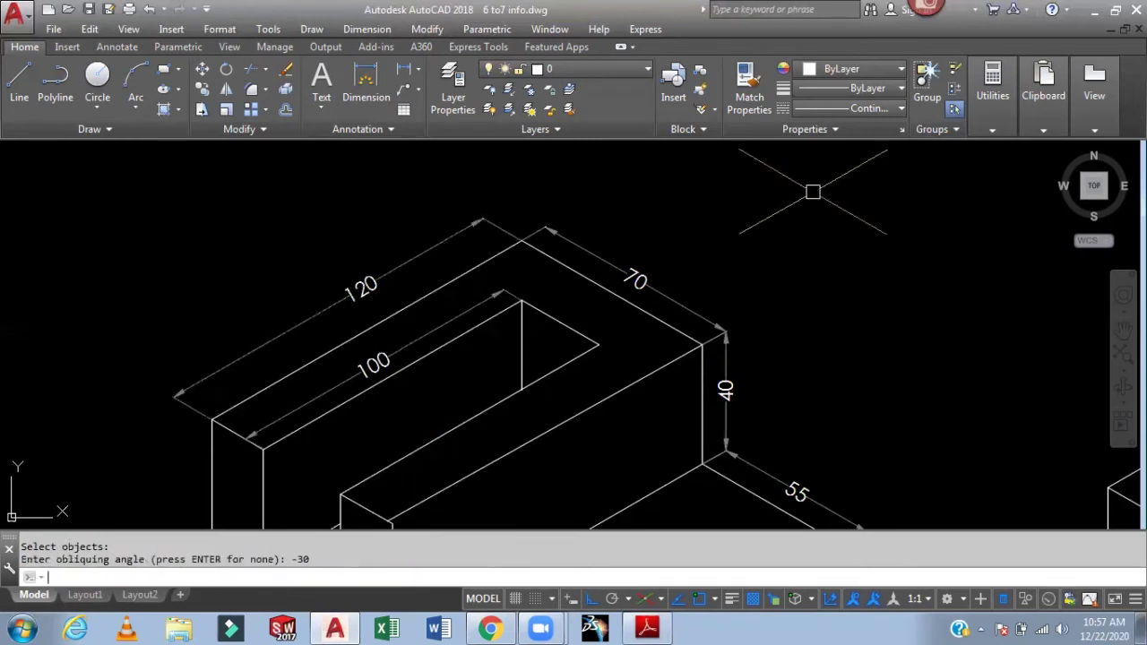
- Reposition the 120 dimension text further along its dimension line
left_click(374, 257)
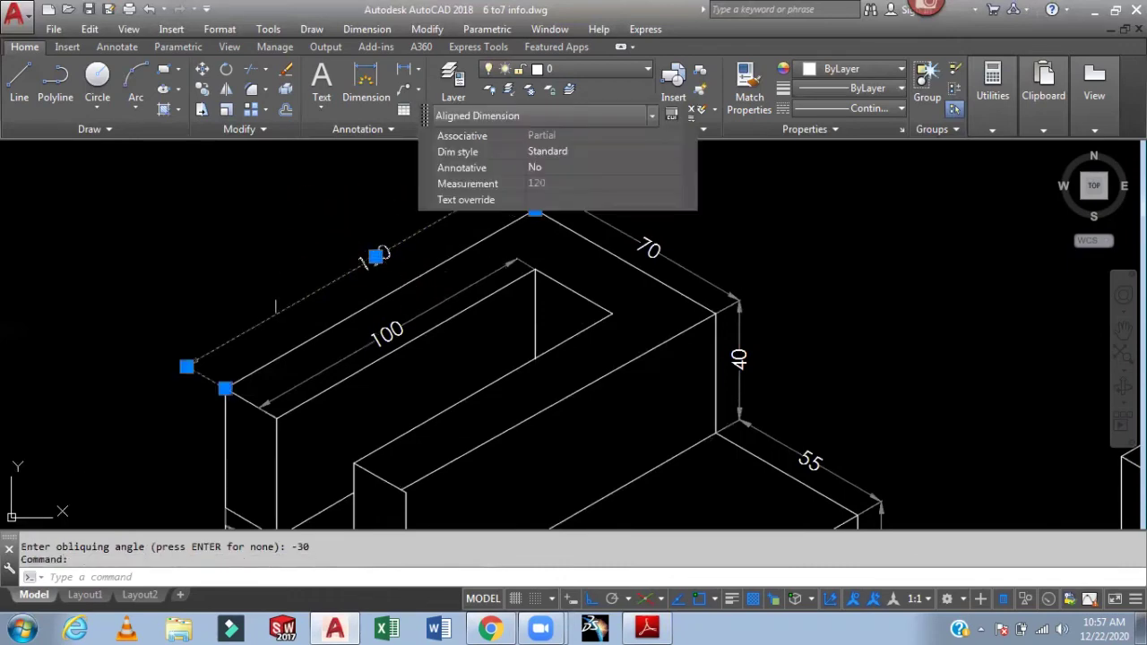
left_click(375, 256)
left_click(383, 255)
scroll(383, 254, "up", 5)
left_click(370, 261)
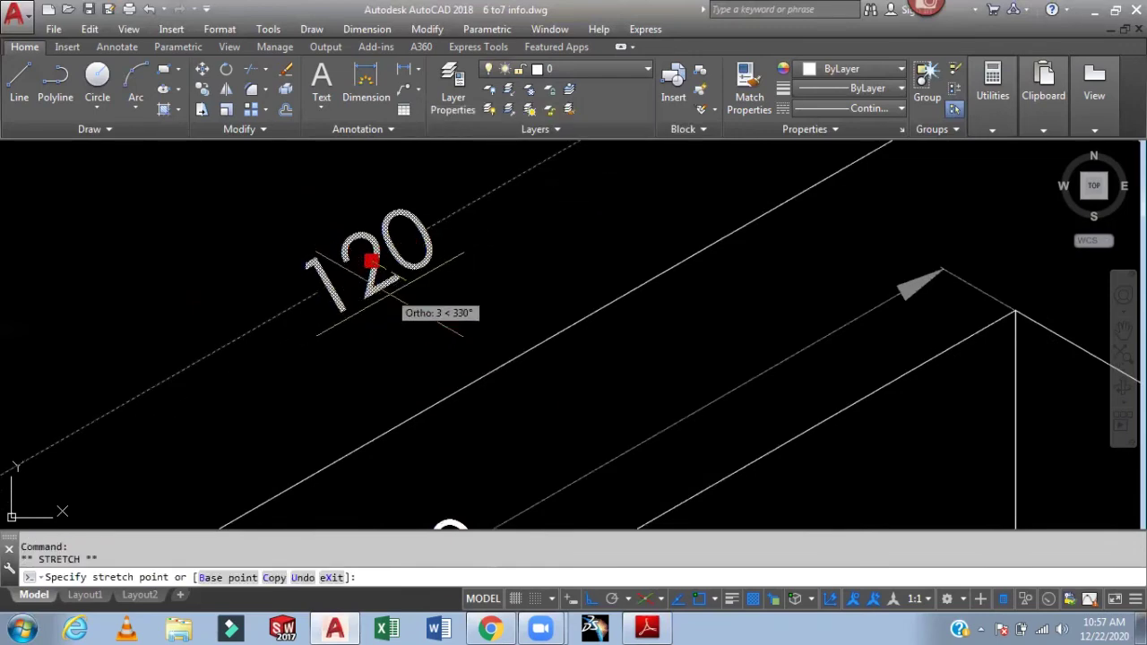
left_click(440, 302)
key("Escape")
key("Escape")
scroll(501, 280, "down", 5)
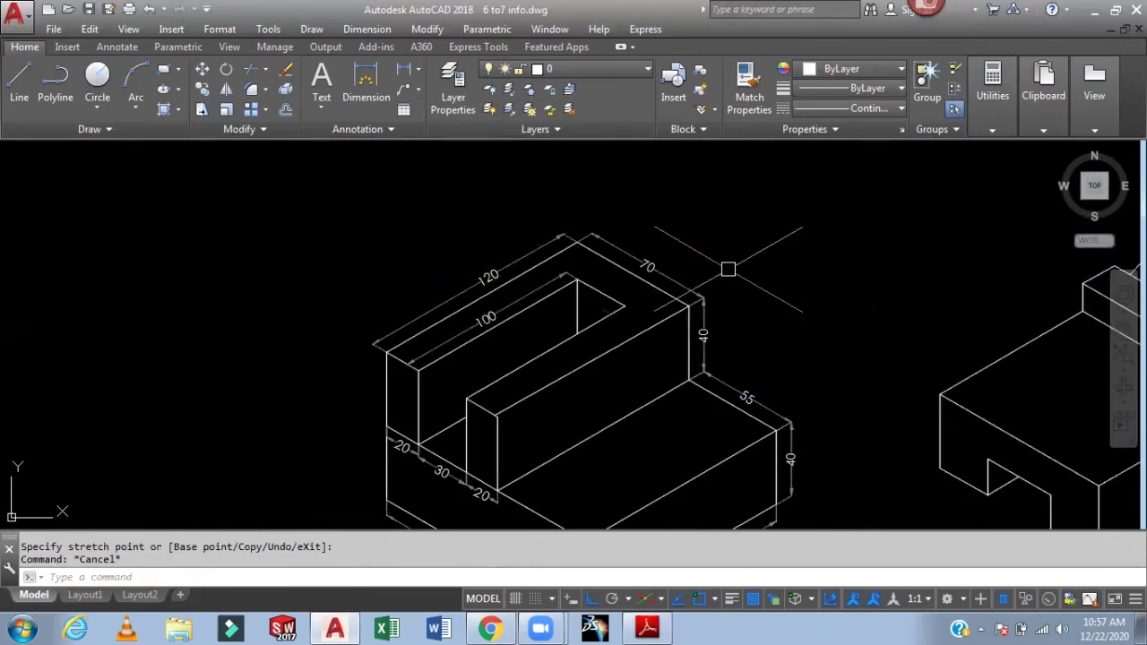
- Dimension the left block's vertical notch edge as 25 with an aligned dimension
middle_click_drag(729, 264, 612, 187)
scroll(612, 187, "up", 1)
scroll(594, 231, "down", 3)
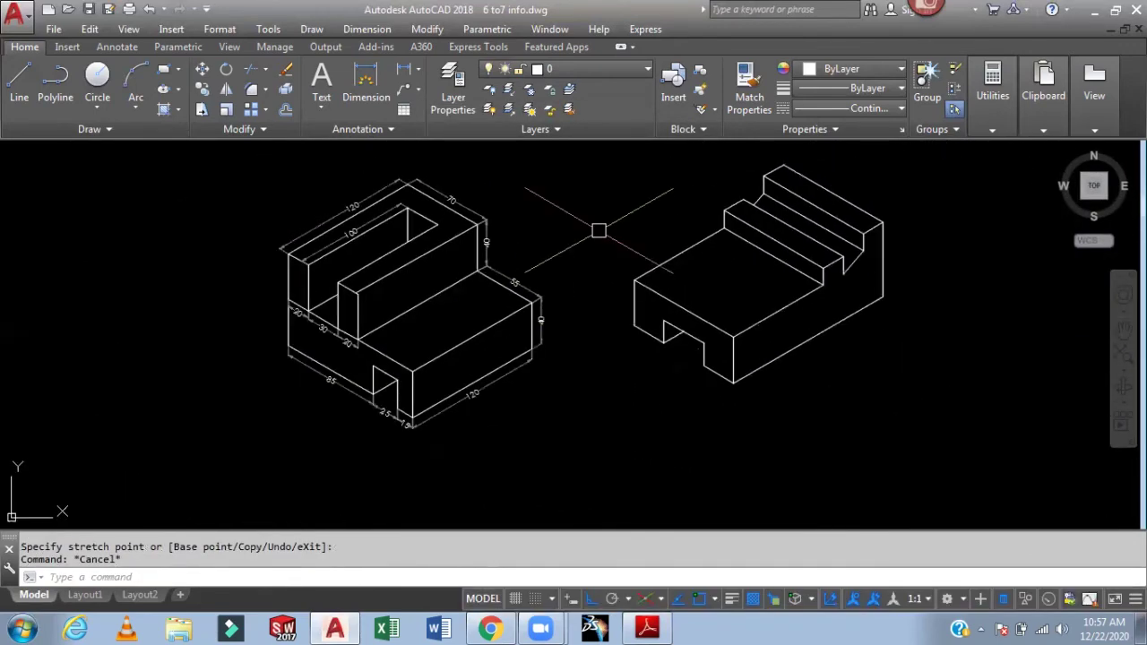
middle_click_drag(594, 231, 589, 259)
scroll(484, 360, "up", 1)
scroll(484, 360, "up", 6)
middle_click_drag(403, 425, 477, 336)
type("l")
key("Return")
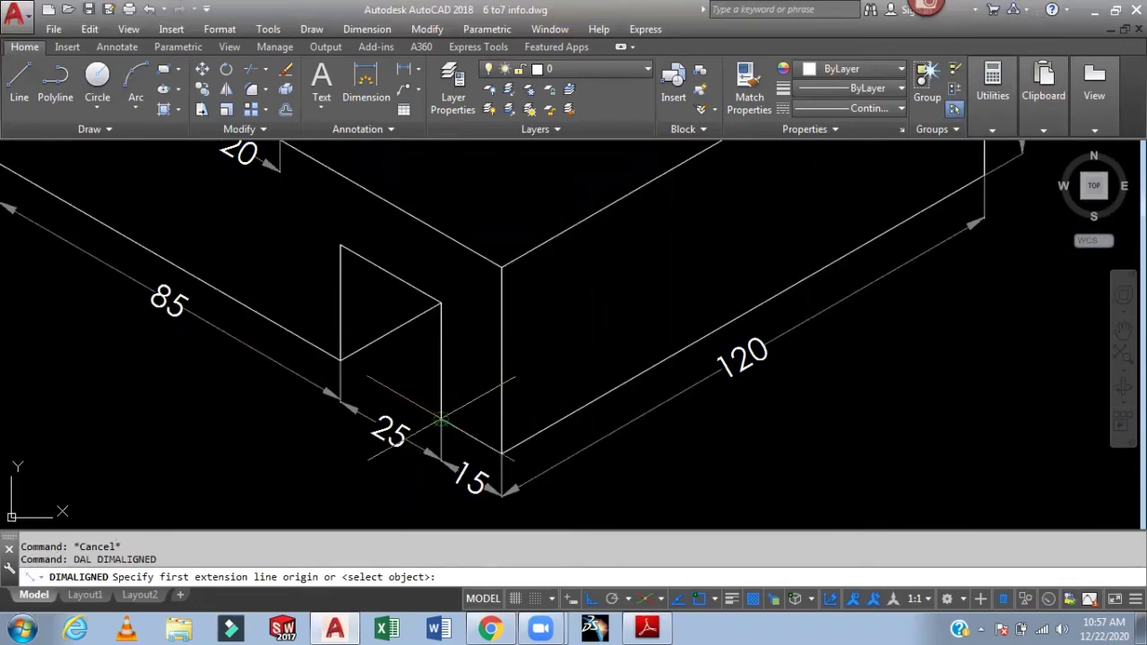
left_click(442, 448)
left_click(440, 307)
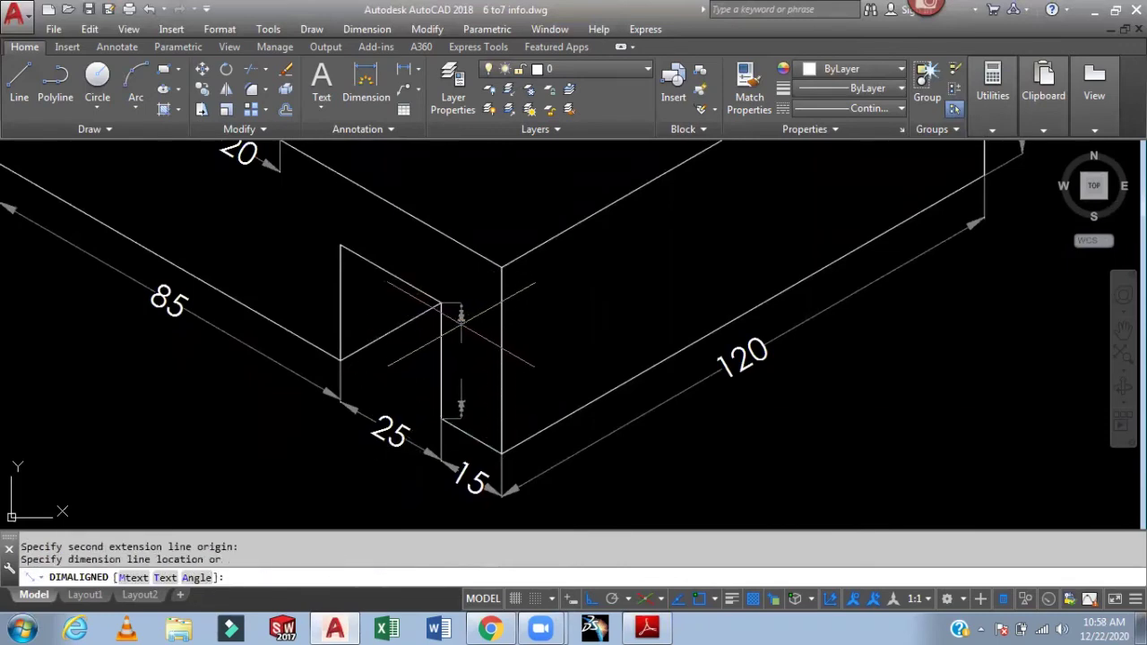
left_click(462, 376)
scroll(565, 321, "up", 2)
scroll(570, 324, "up", 2)
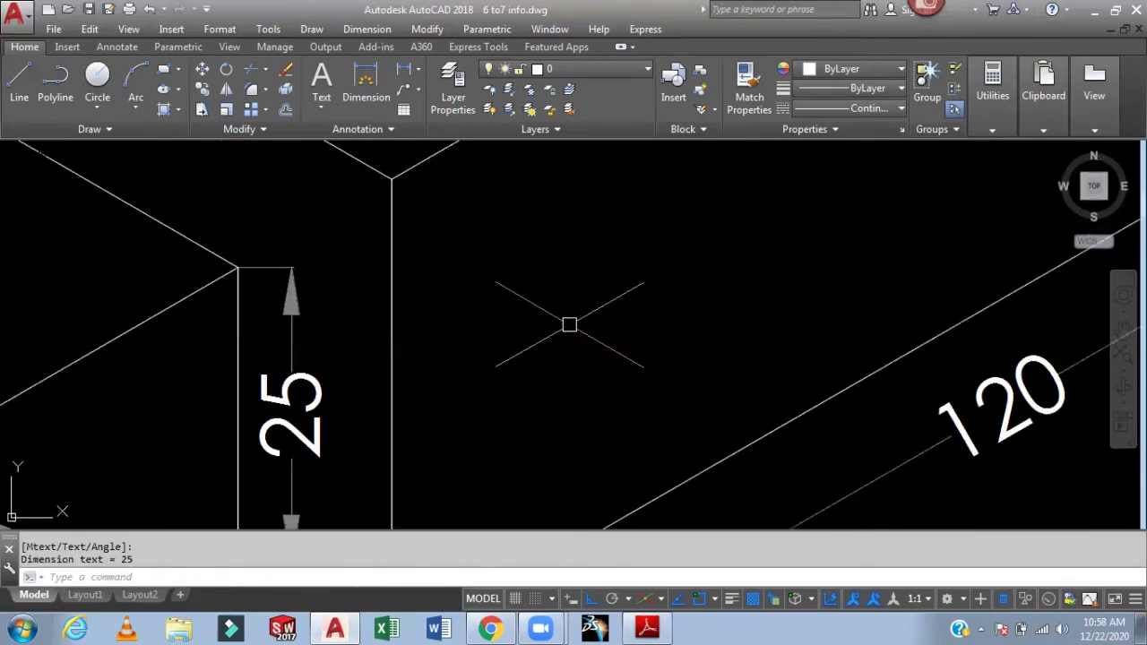
scroll(569, 324, "down", 2)
- Oblique the vertical 25 dimension at -30°
left_click(351, 27)
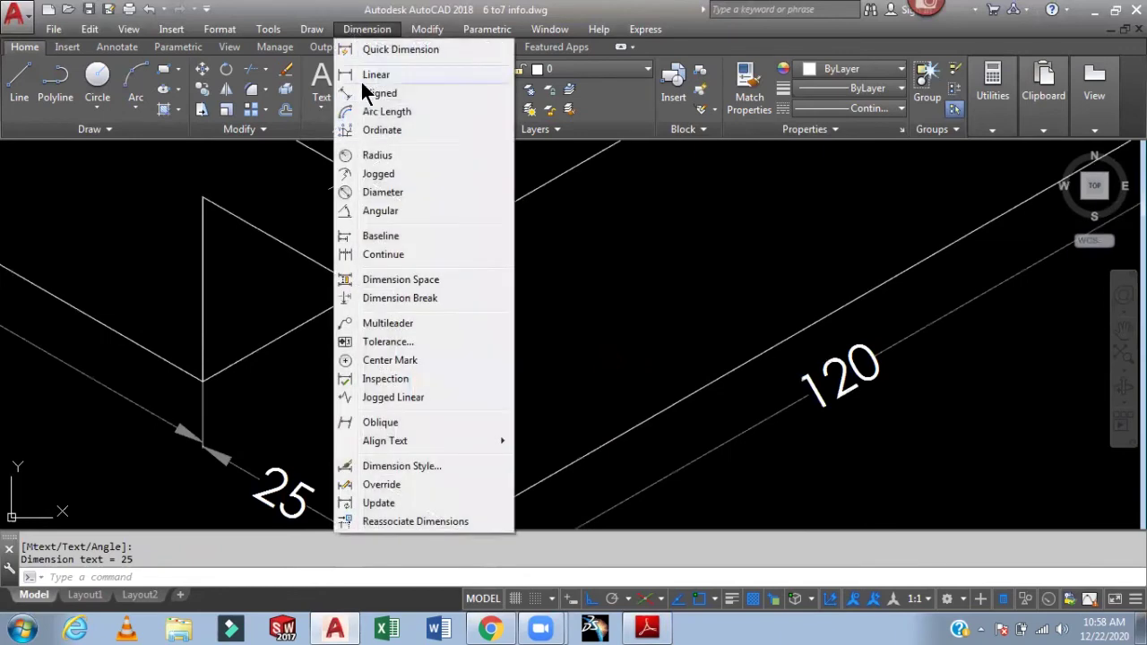
left_click(390, 423)
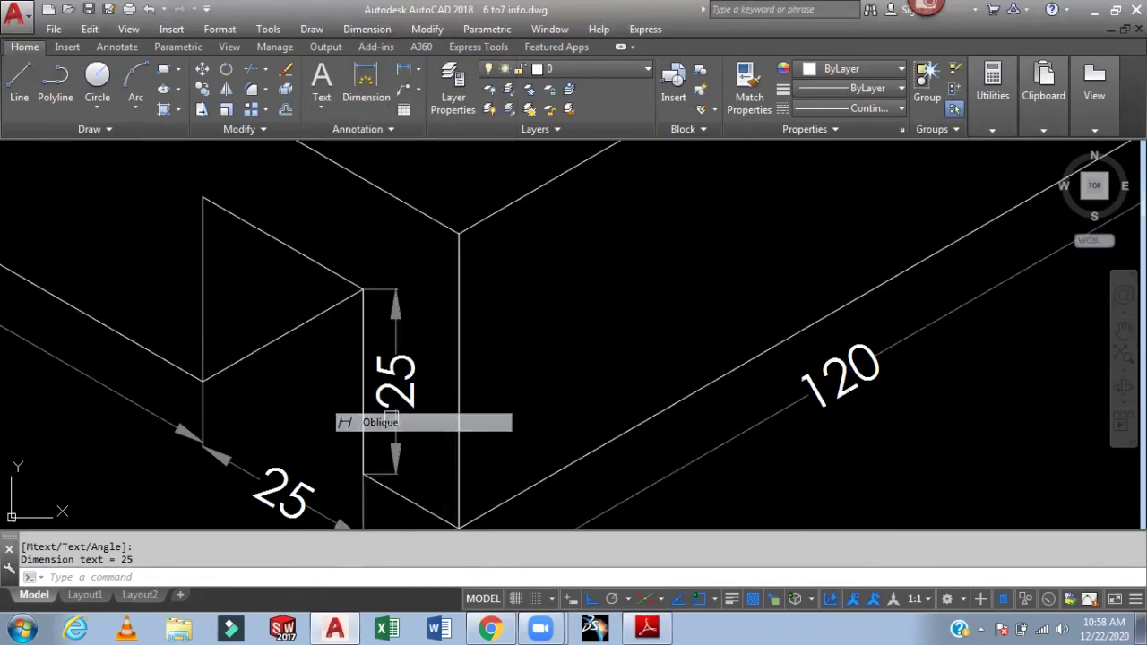
left_click(396, 381)
key("Return")
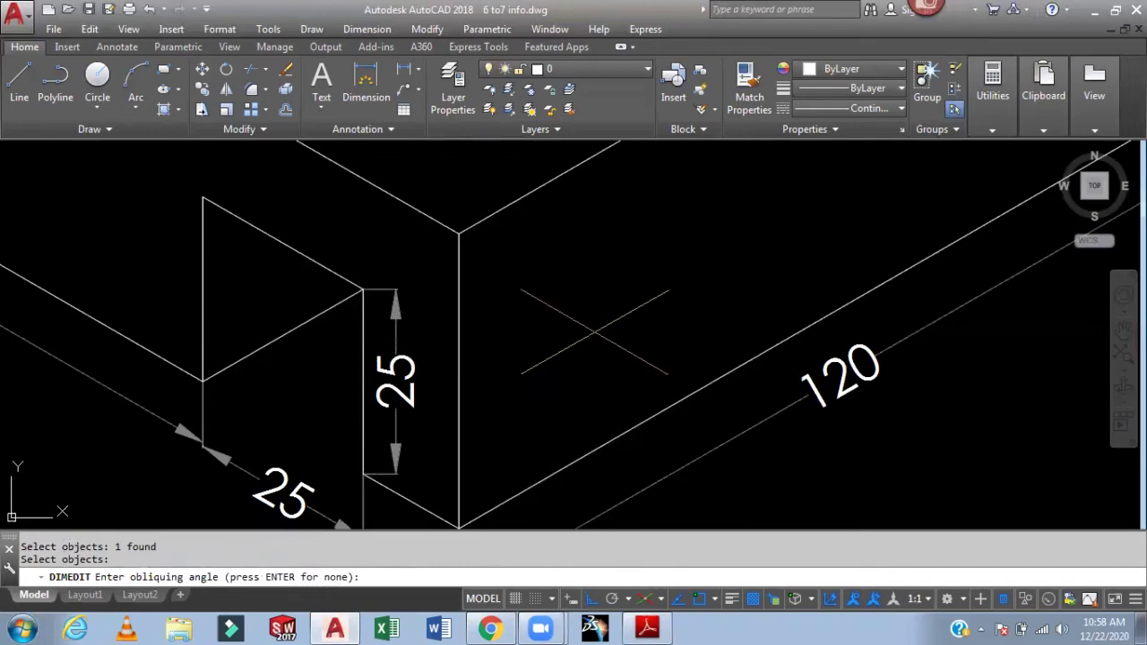
type("-30")
key("Return")
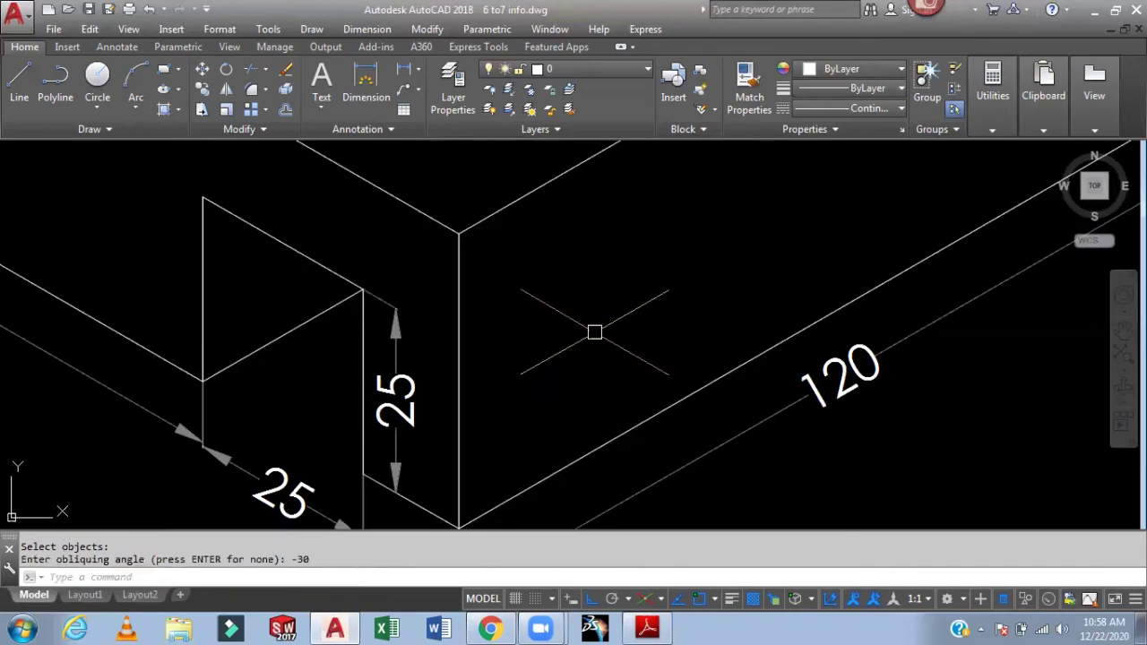
- Pan across to bring the second isometric block into view
scroll(594, 332, "down", 2)
scroll(840, 438, "up", 1)
scroll(798, 440, "down", 2)
mouse_move(861, 389)
middle_mouse_down()
mouse_move(645, 405)
mouse_move(418, 440)
middle_mouse_up()
scroll(887, 424, "up", 2)
mouse_move(887, 425)
middle_mouse_down()
mouse_move(999, 430)
mouse_move(952, 403)
middle_mouse_up()
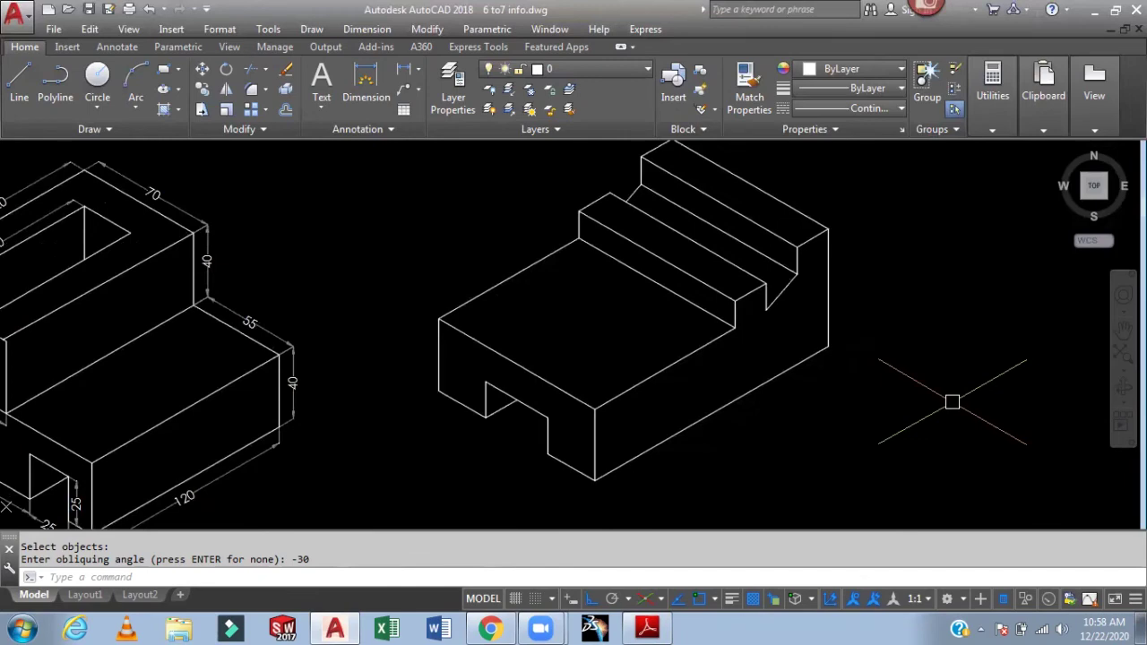
- Dimension the second block's long front edge as 150
type("l")
key("Return")
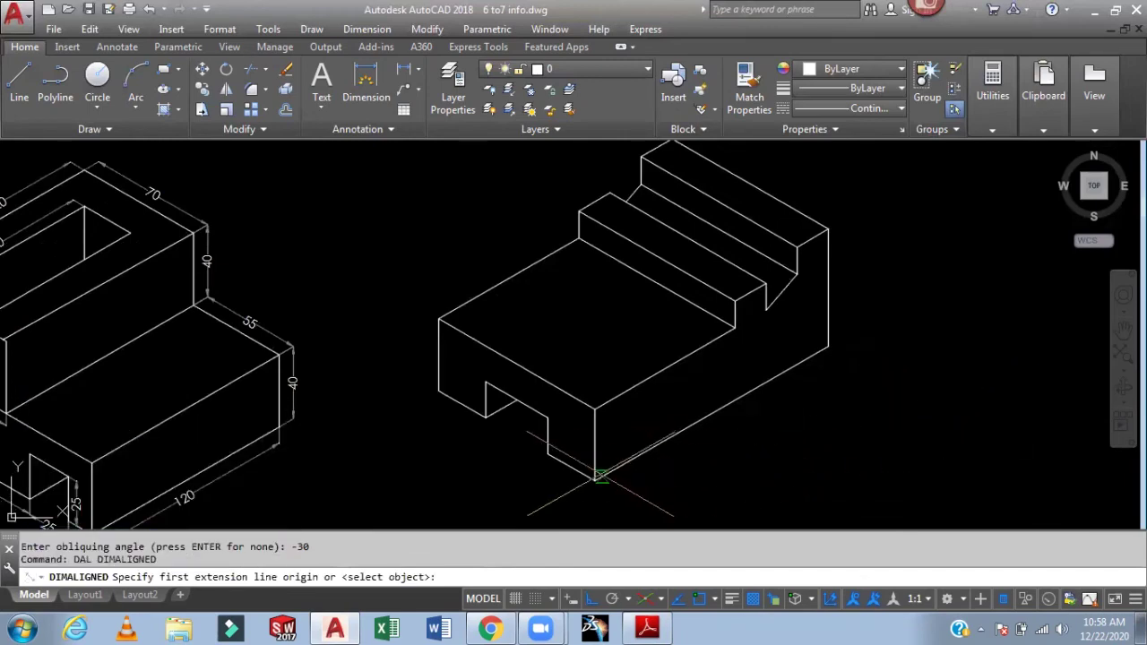
left_click(594, 481)
left_click(828, 346)
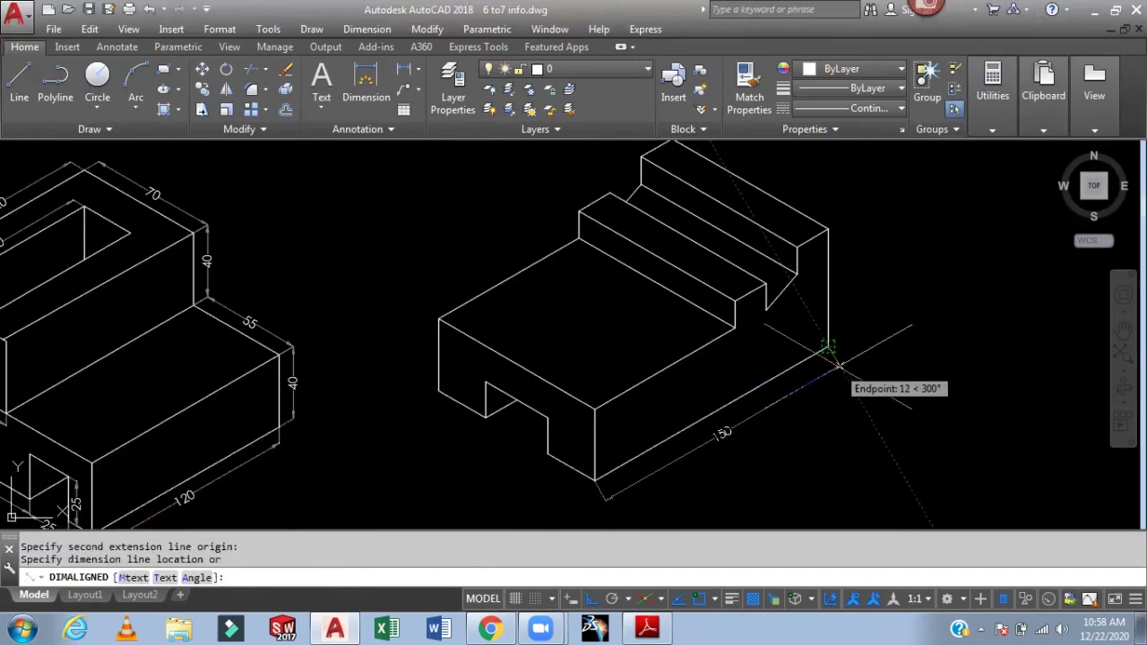
left_click(846, 378)
- Dimension the left end's segments as 30, 40 and 30
key("Return")
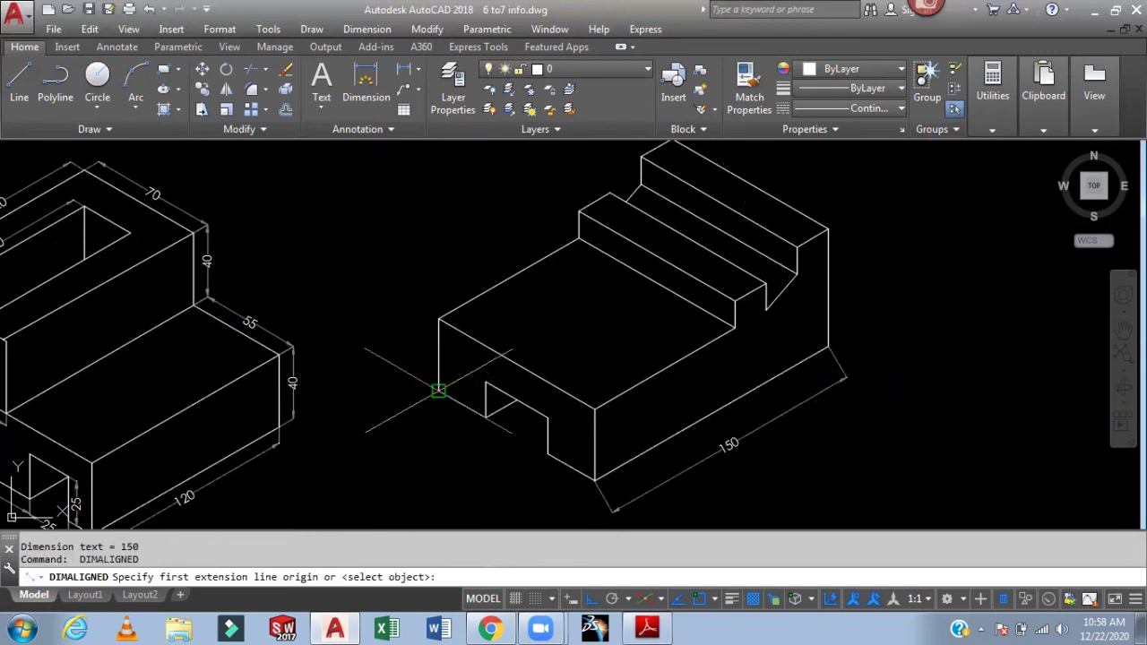
left_click(453, 399)
left_click(484, 414)
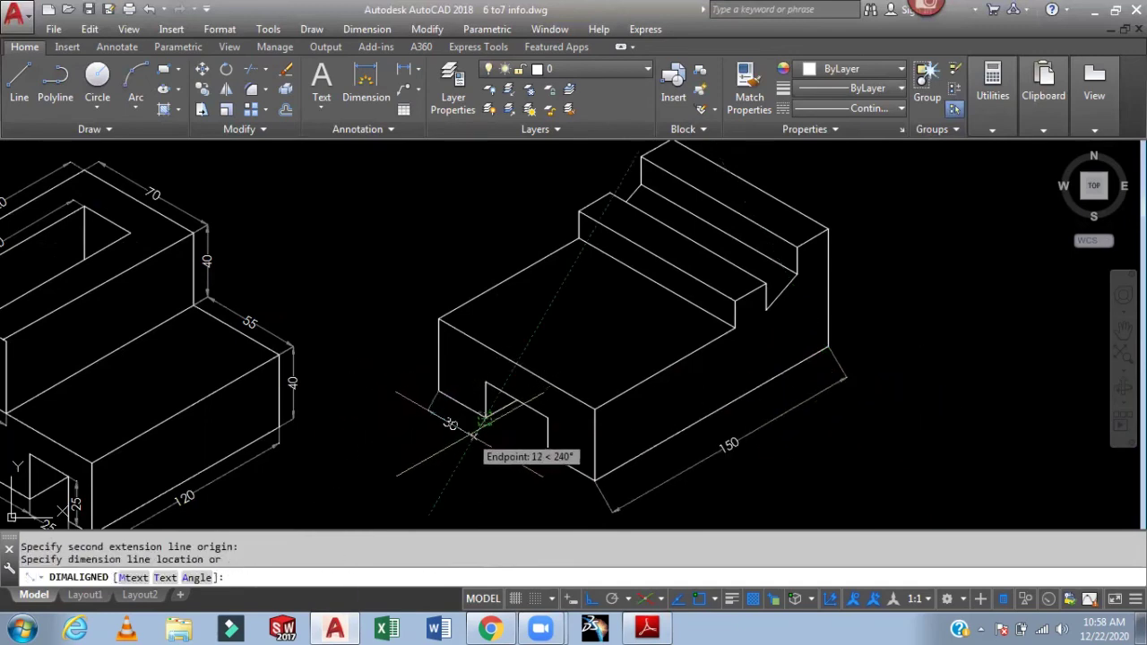
left_click(506, 457)
middle_click_drag(506, 457, 475, 429)
key("Return")
left_click(455, 387)
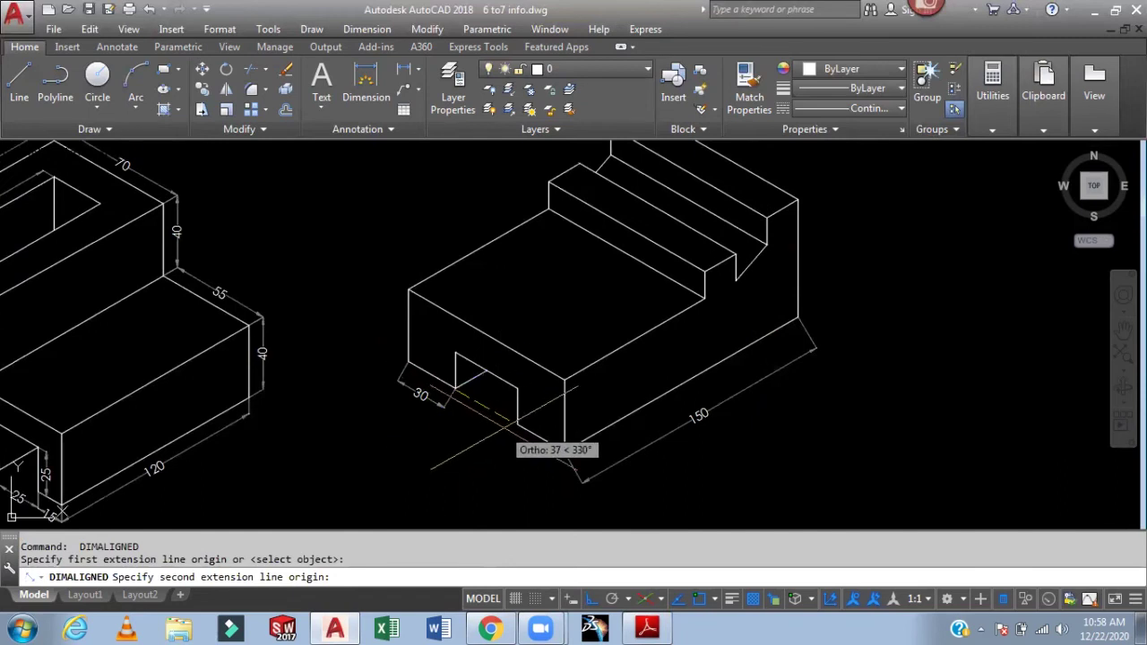
left_click(516, 425)
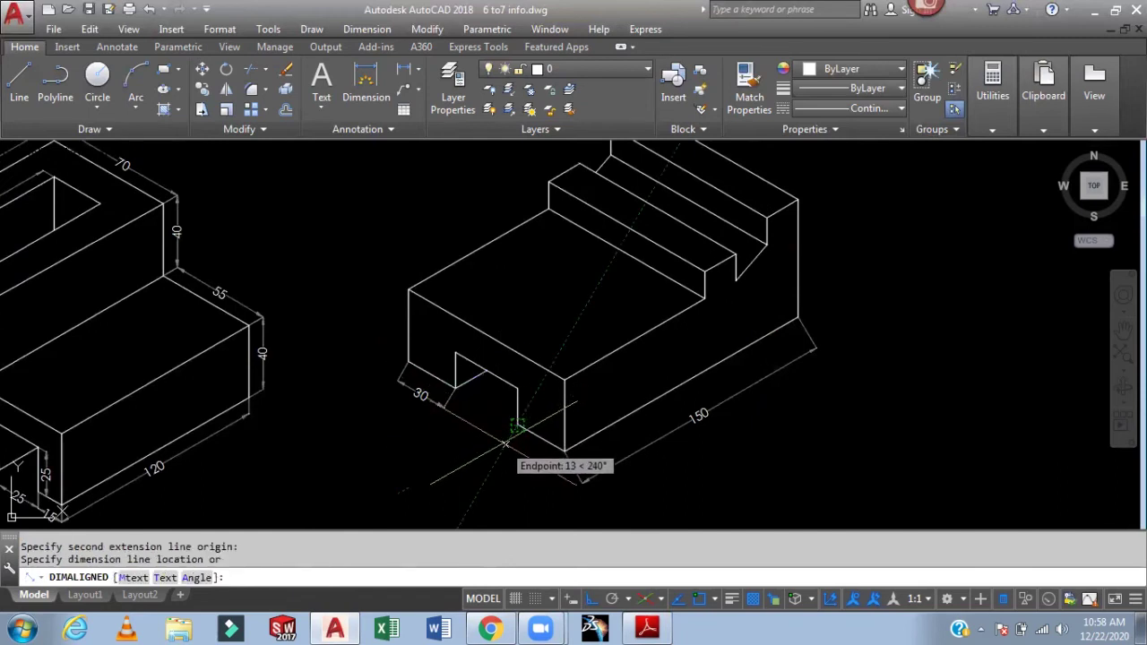
left_click(506, 443)
key("Return")
left_click(517, 425)
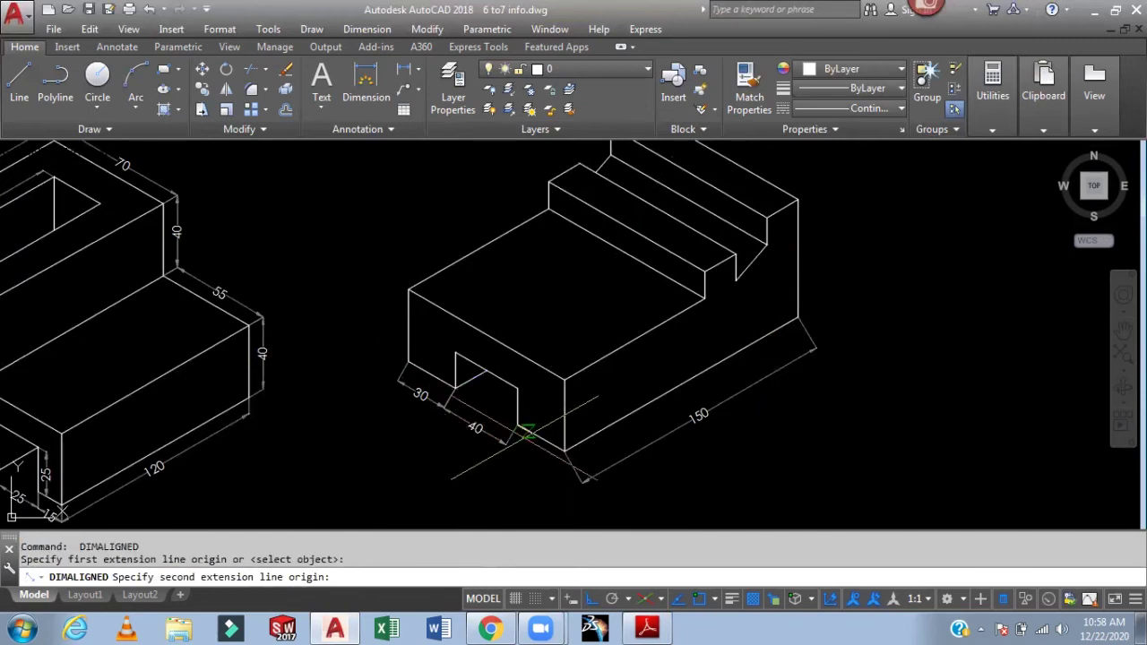
left_click(562, 452)
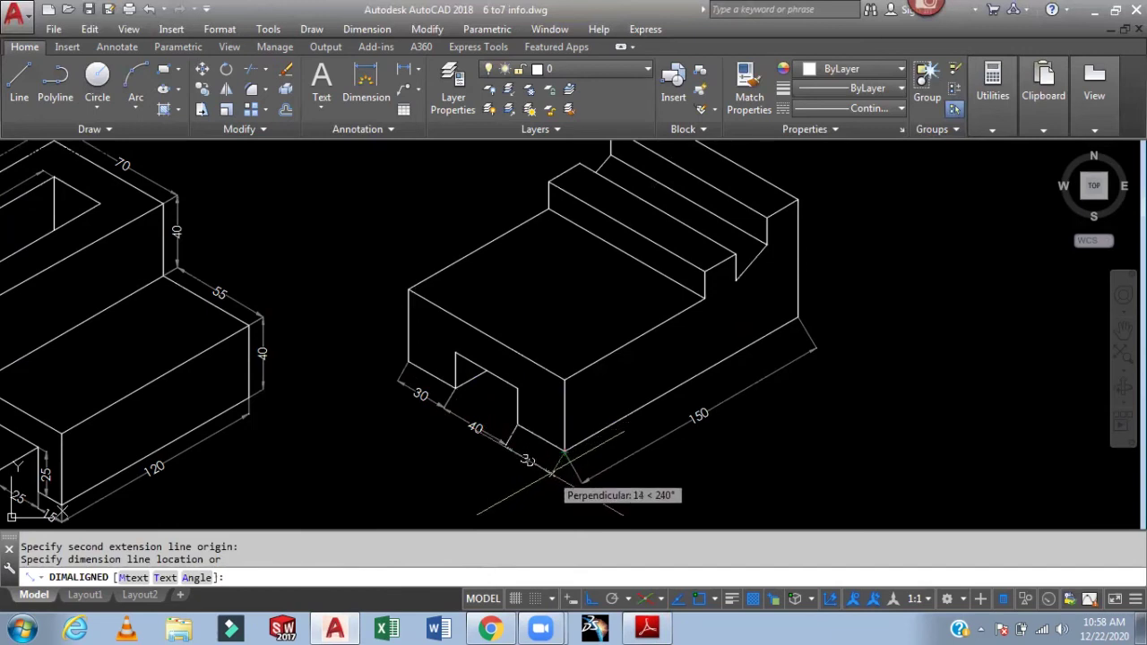
left_click(553, 470)
- Add the 65 right-end height and the 100 top back edge dimensions
middle_click_drag(844, 416, 781, 469)
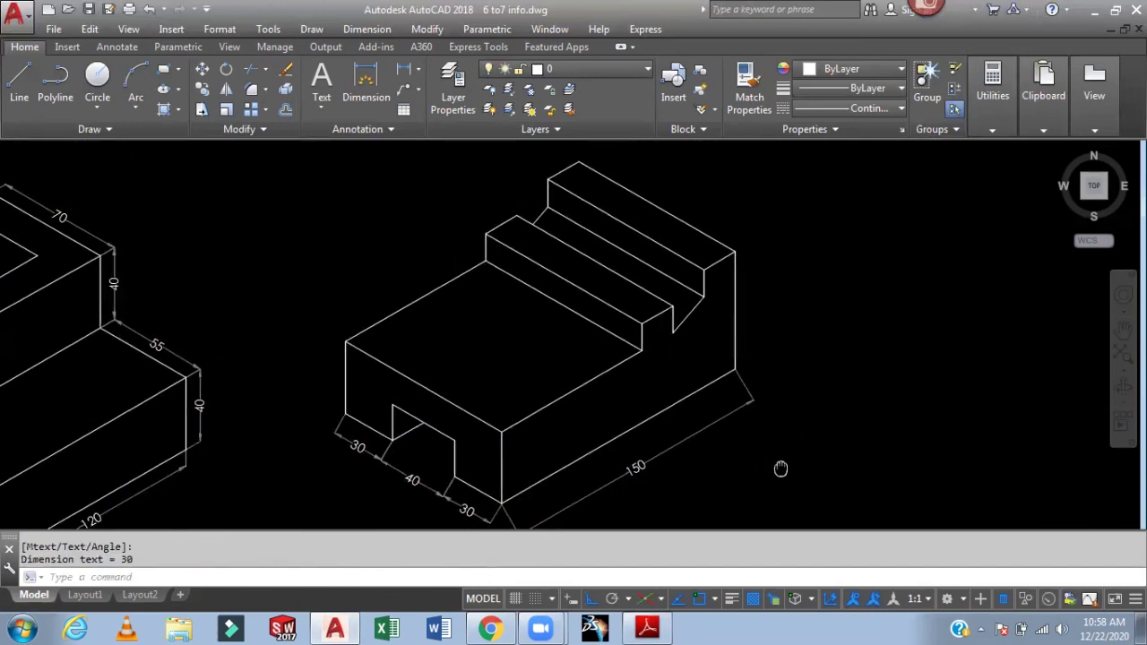
key("Return")
left_click(735, 368)
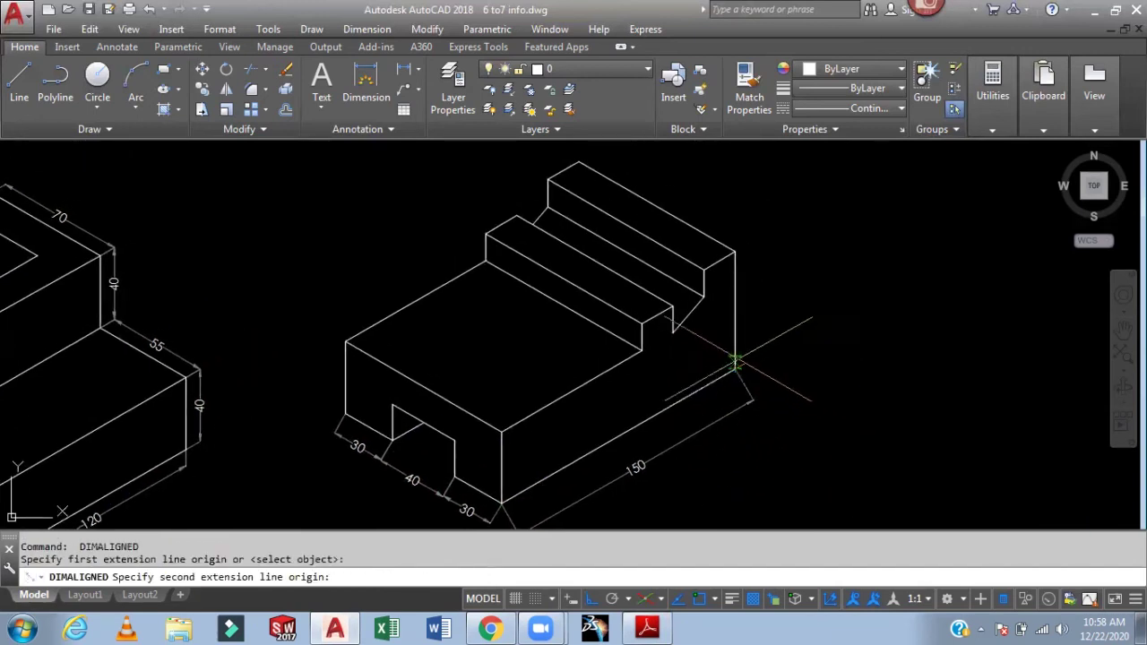
left_click(763, 253)
left_click(762, 244)
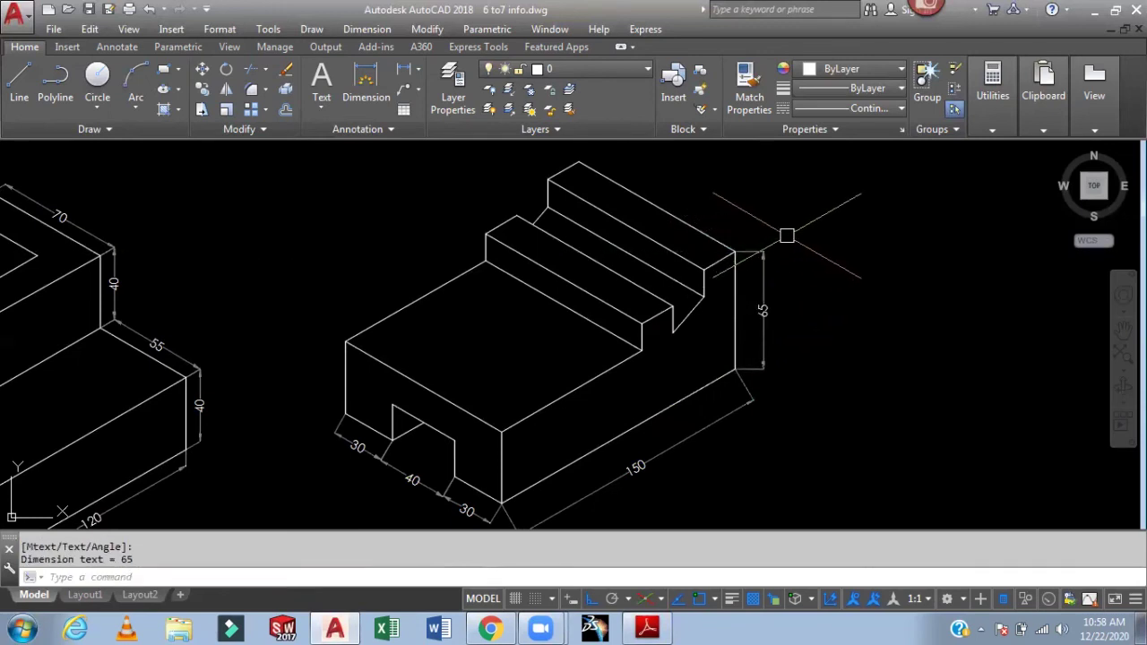
middle_click_drag(772, 210, 738, 261)
key("Return")
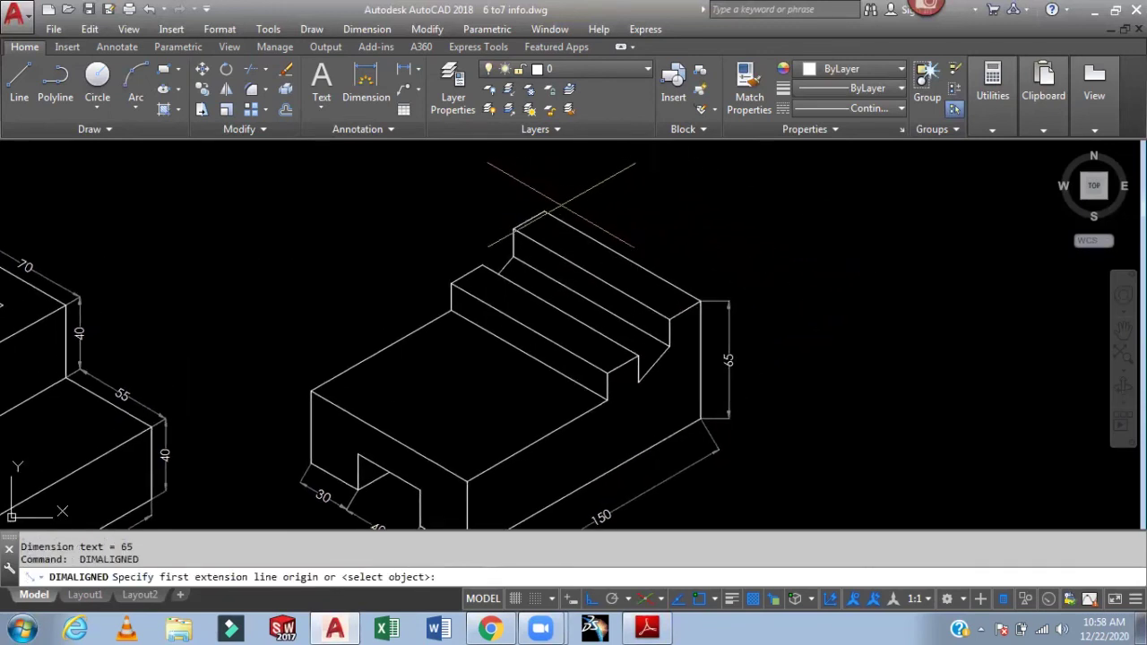
left_click(546, 212)
left_click(701, 301)
left_click(712, 246)
- Dimension the top face as 90 and the step width as 20
middle_click_drag(852, 293, 894, 254)
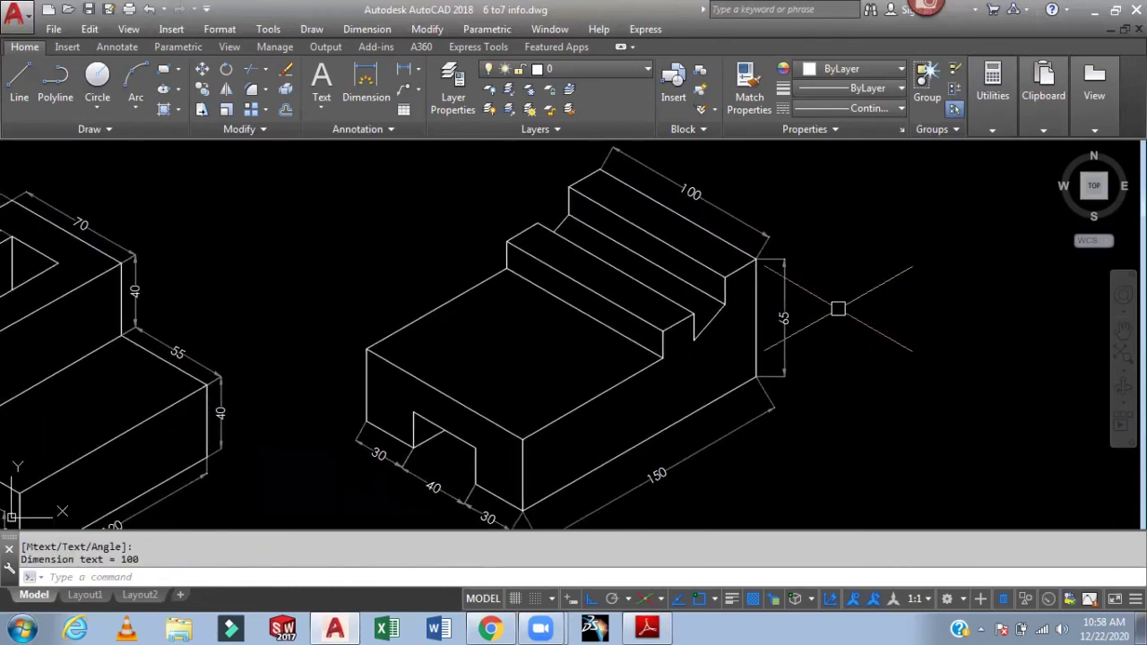
scroll(594, 427, "up", 2)
key("Return")
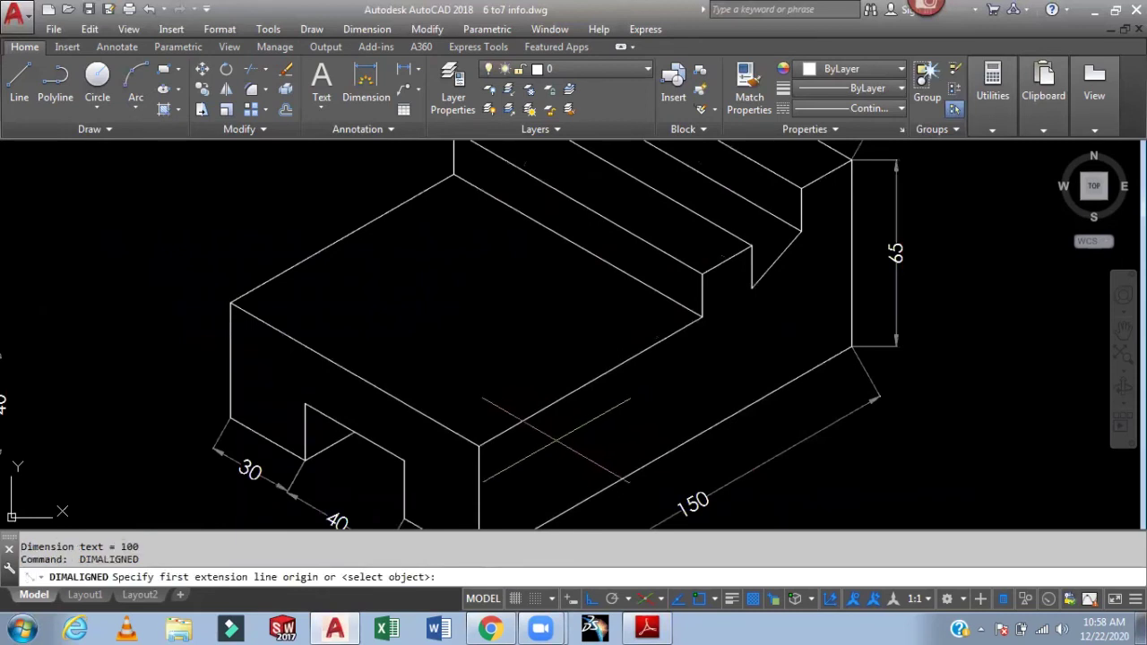
left_click(479, 444)
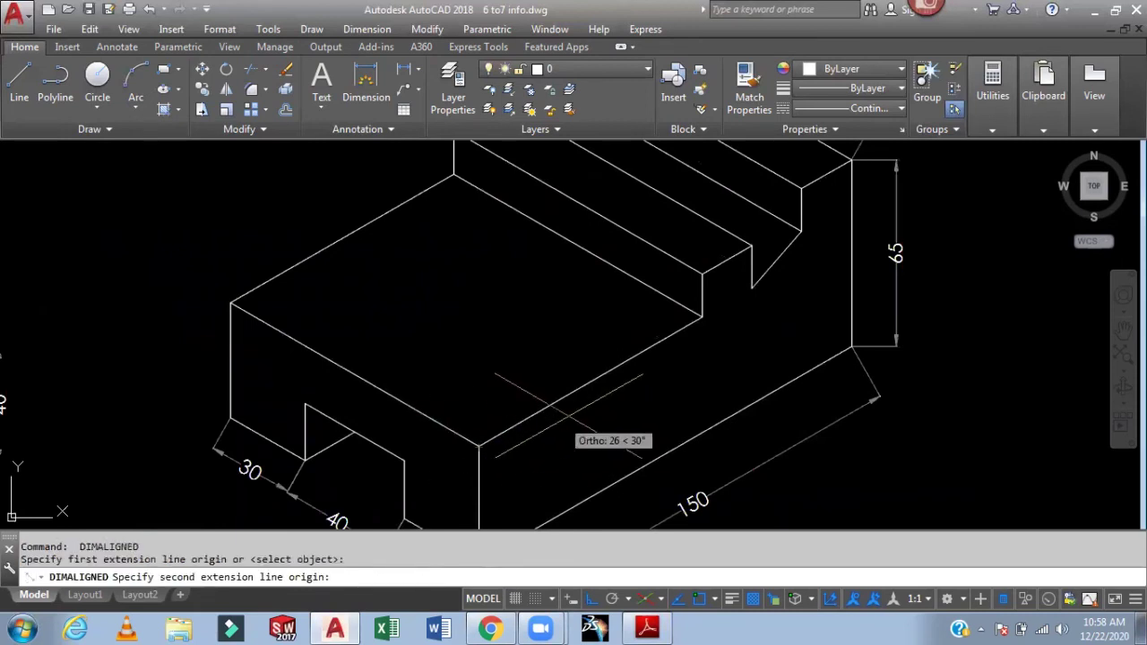
left_click(702, 317)
left_click(690, 355)
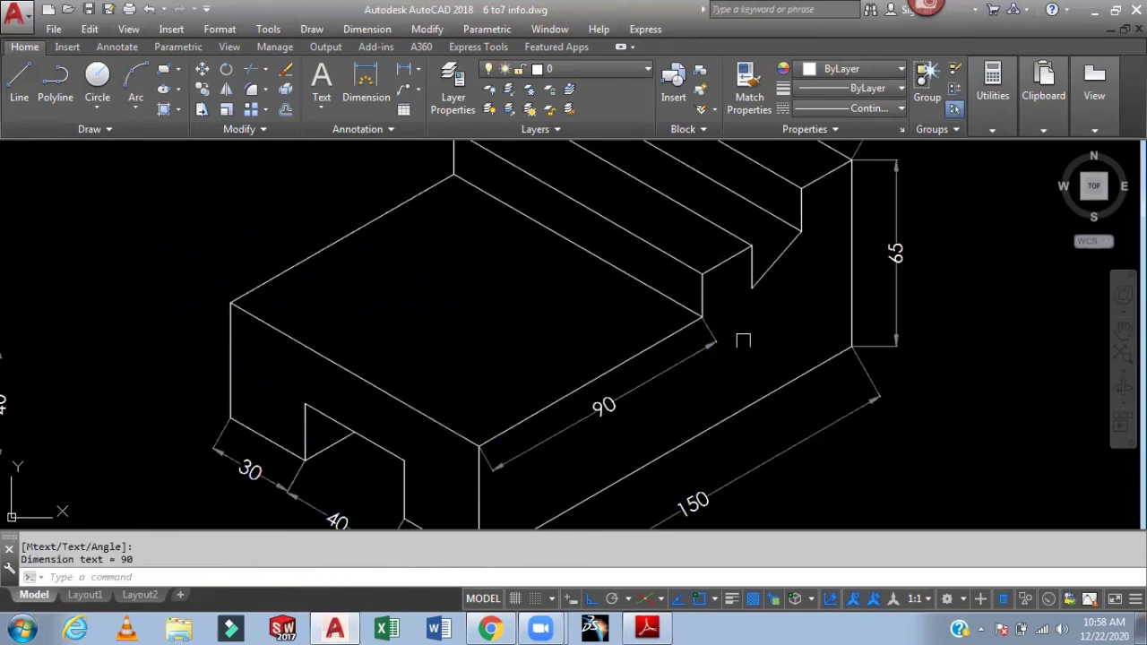
left_click(703, 317)
left_click(751, 287)
left_click(801, 302)
- Add the upper step's 20 dimension
mouse_move(801, 302)
middle_mouse_down()
mouse_move(742, 364)
mouse_move(715, 428)
middle_mouse_up()
middle_click_drag(745, 386, 719, 376)
scroll(720, 377, "up", 2)
key("Return")
left_click(667, 334)
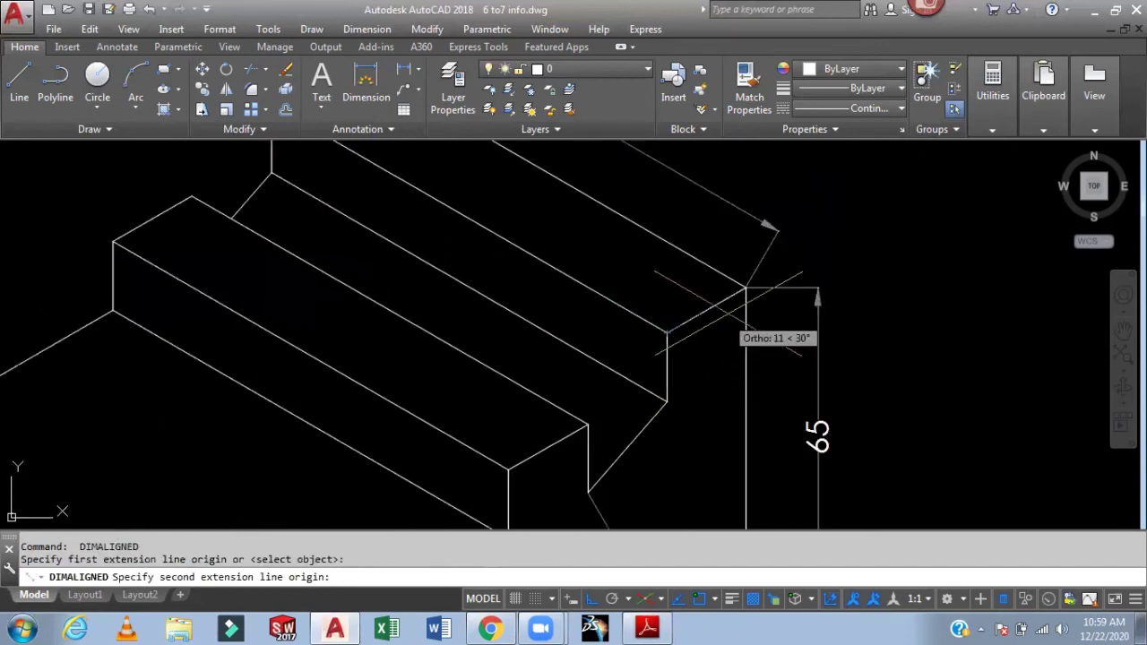
left_click(746, 288)
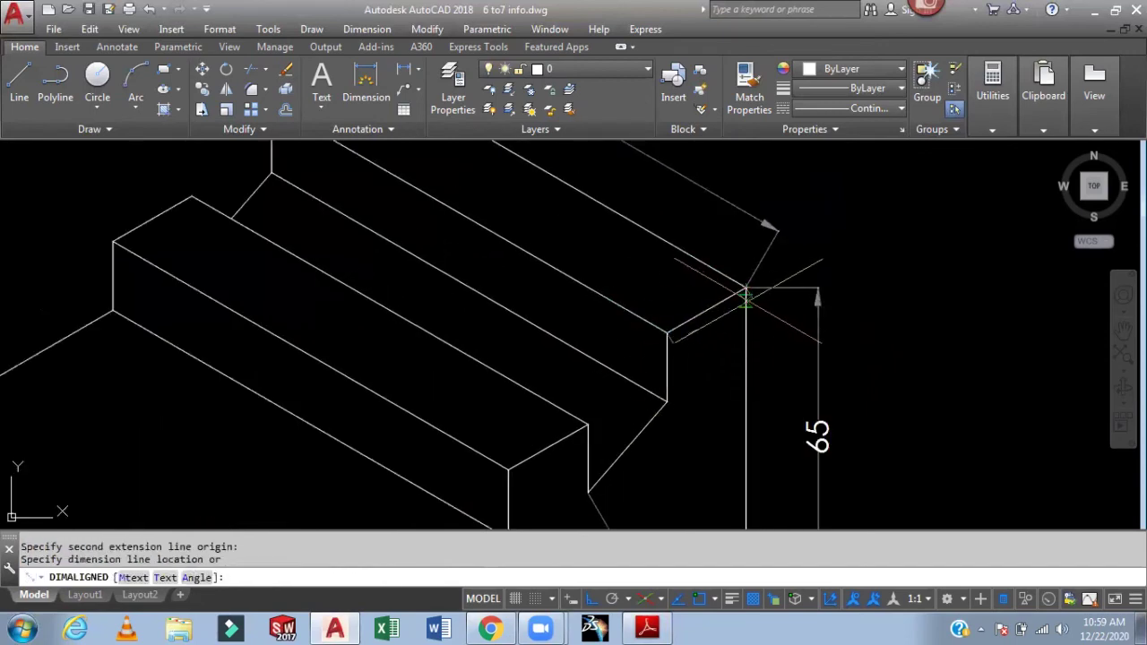
left_click(915, 299)
- Add the 15 step-riser height dimension
scroll(848, 153, "down", 2)
scroll(846, 302, "down", 2)
scroll(833, 320, "up", 2)
scroll(693, 354, "up", 2)
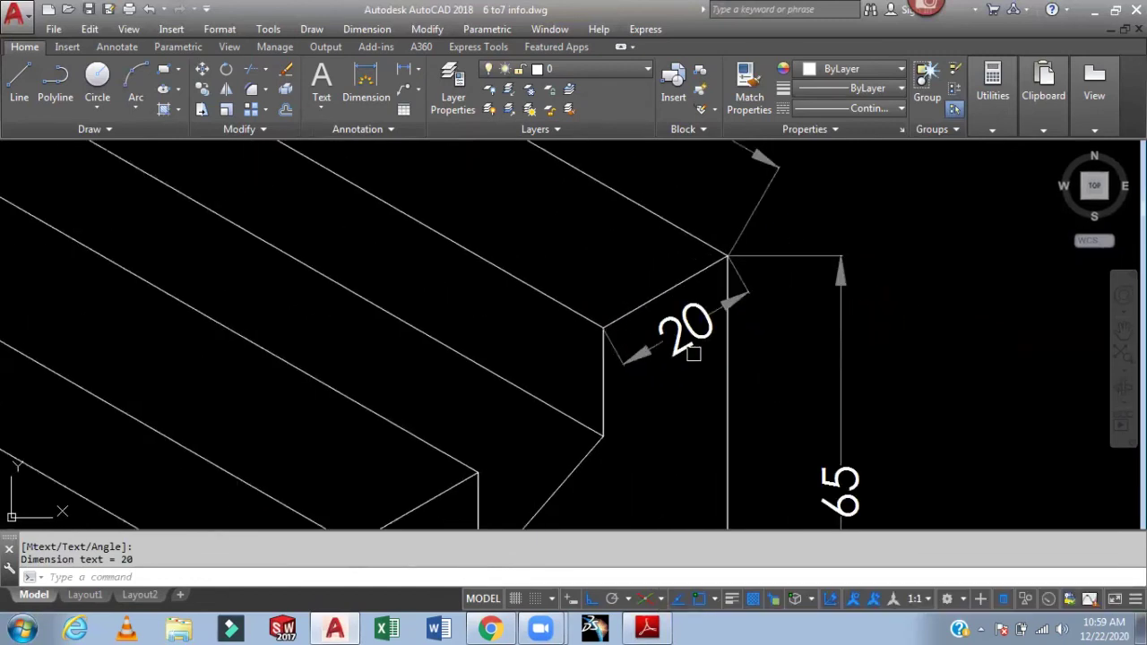
key("Return")
left_click(603, 330)
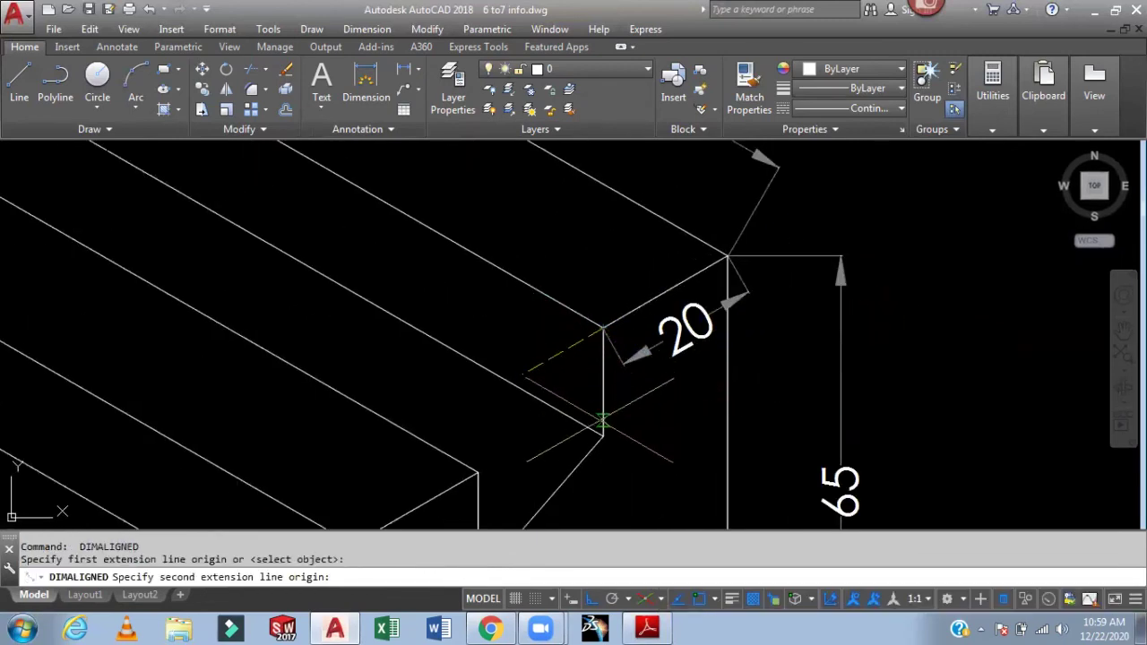
left_click(637, 428)
scroll(834, 389, "down", 3)
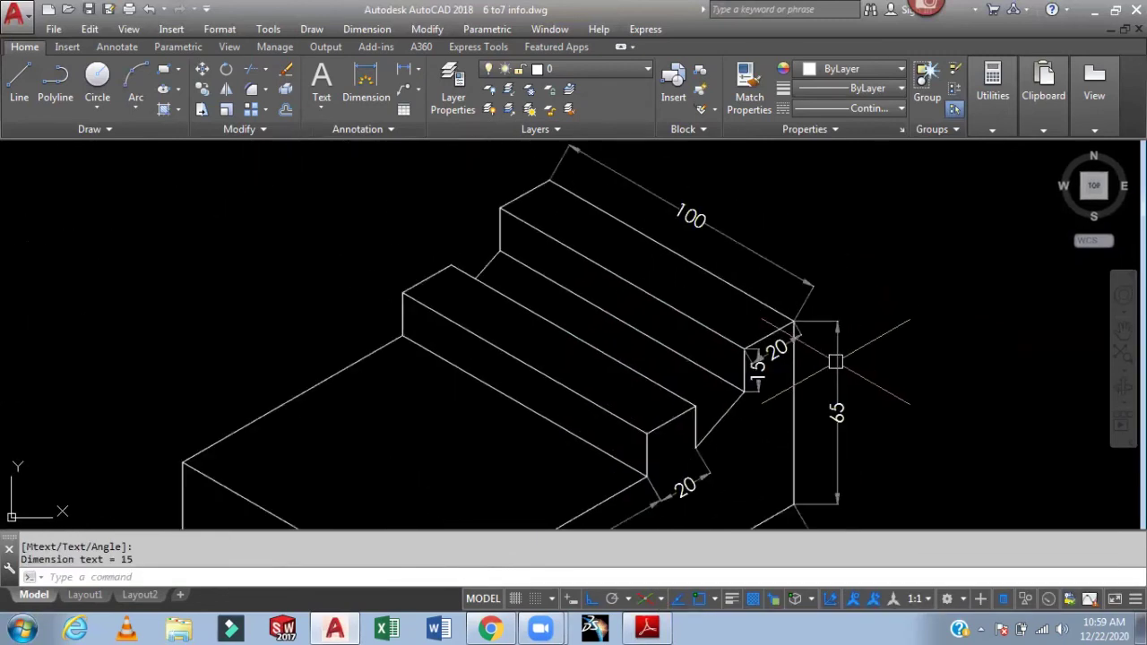
scroll(806, 395, "up", 1)
scroll(743, 415, "up", 1)
scroll(762, 339, "up", 2)
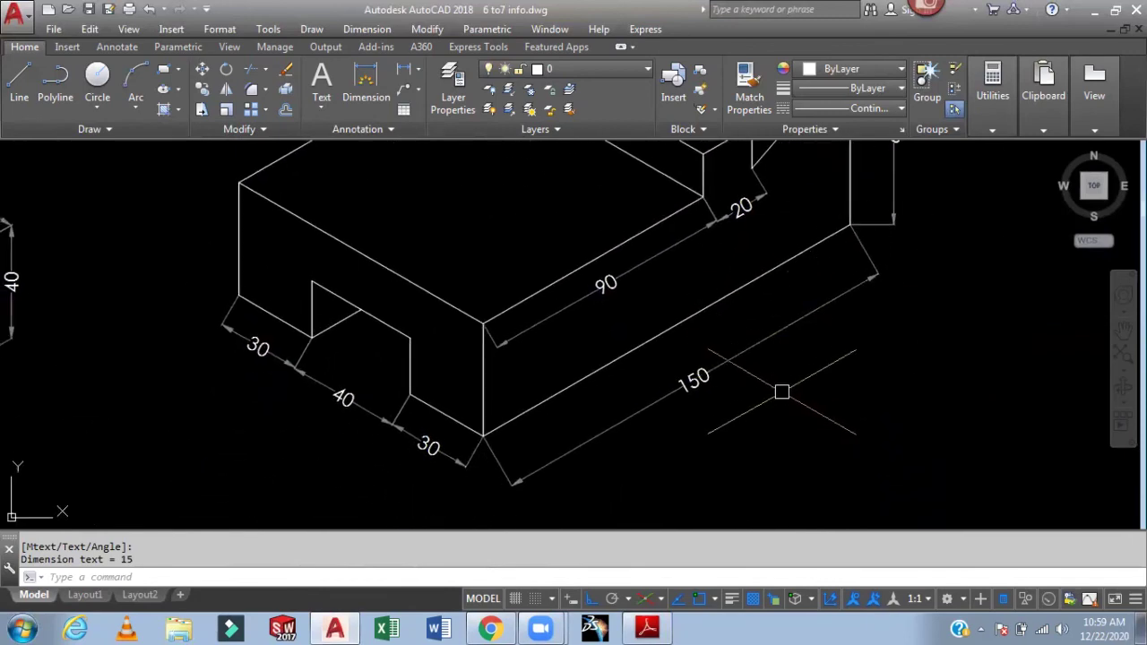
- Oblique the 30, 40, 30, 150, 90 and 20 dimensions to 90°
left_click(367, 29)
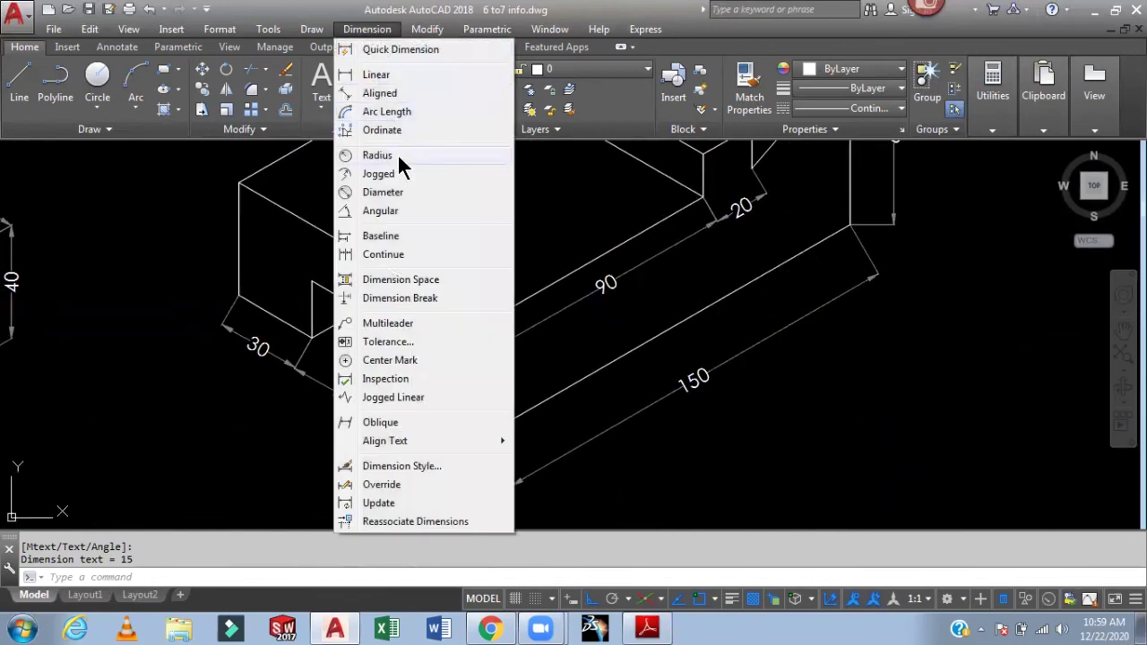
left_click(380, 422)
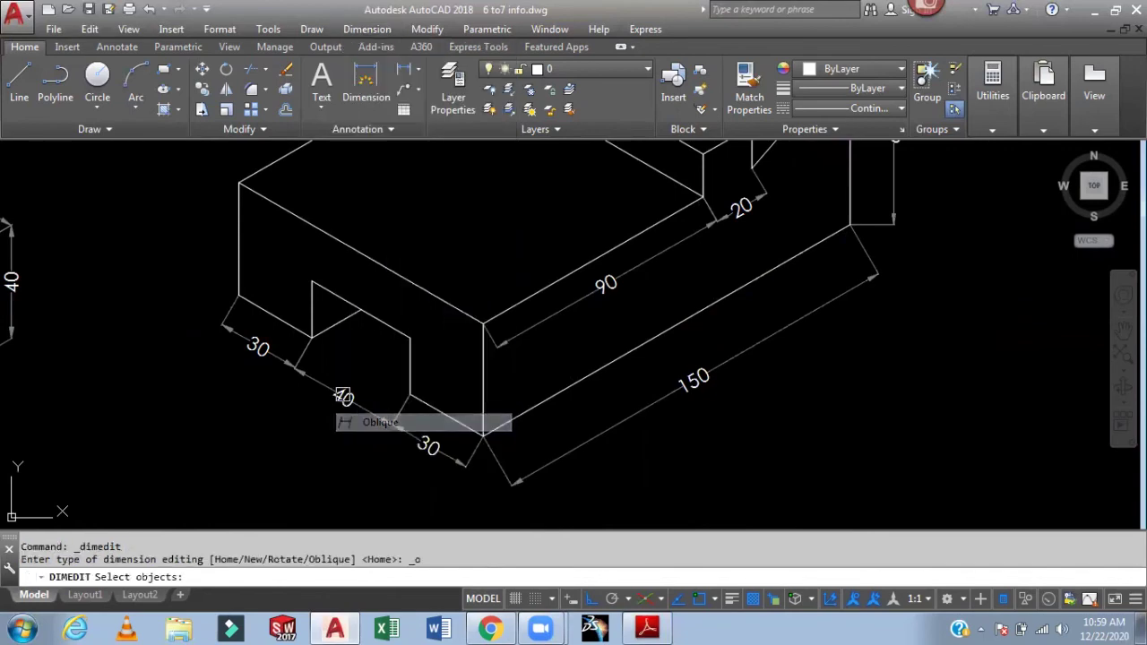
left_click(267, 350)
left_click(346, 397)
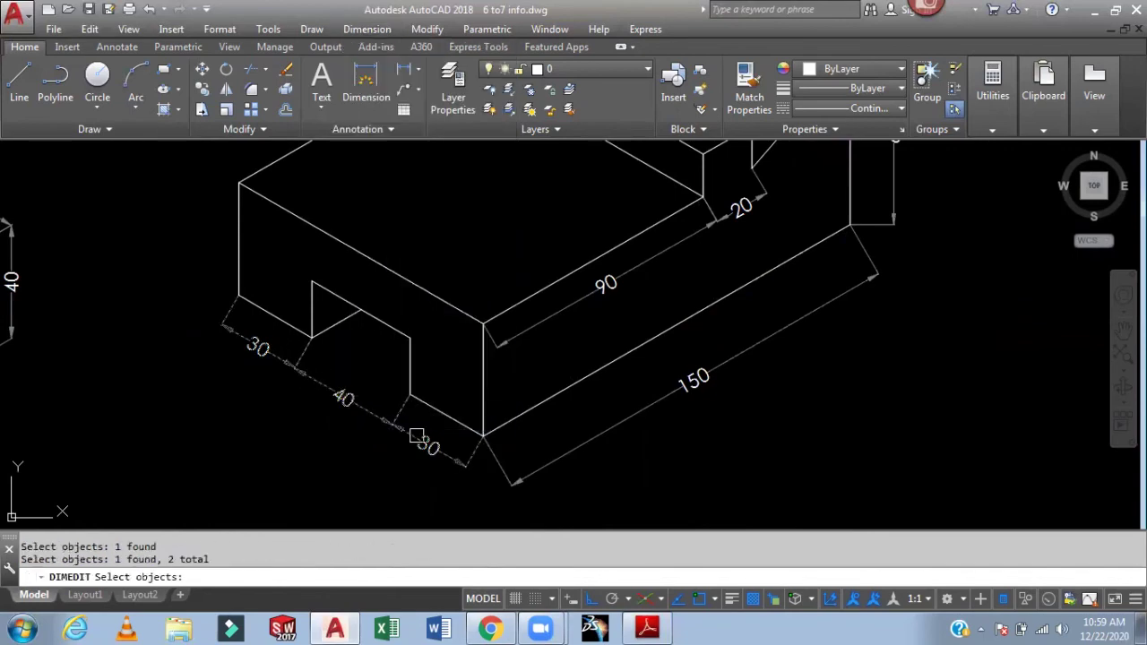
left_click(670, 403)
scroll(670, 403, "down", 2)
scroll(705, 403, "up", 1)
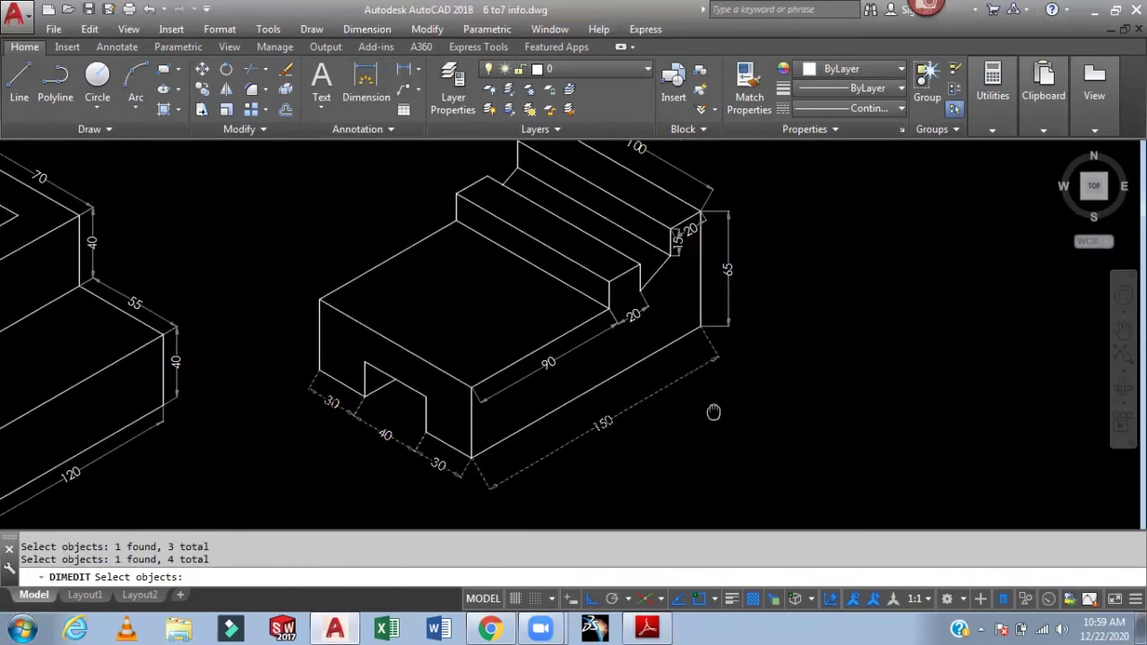
middle_click_drag(699, 400, 709, 444)
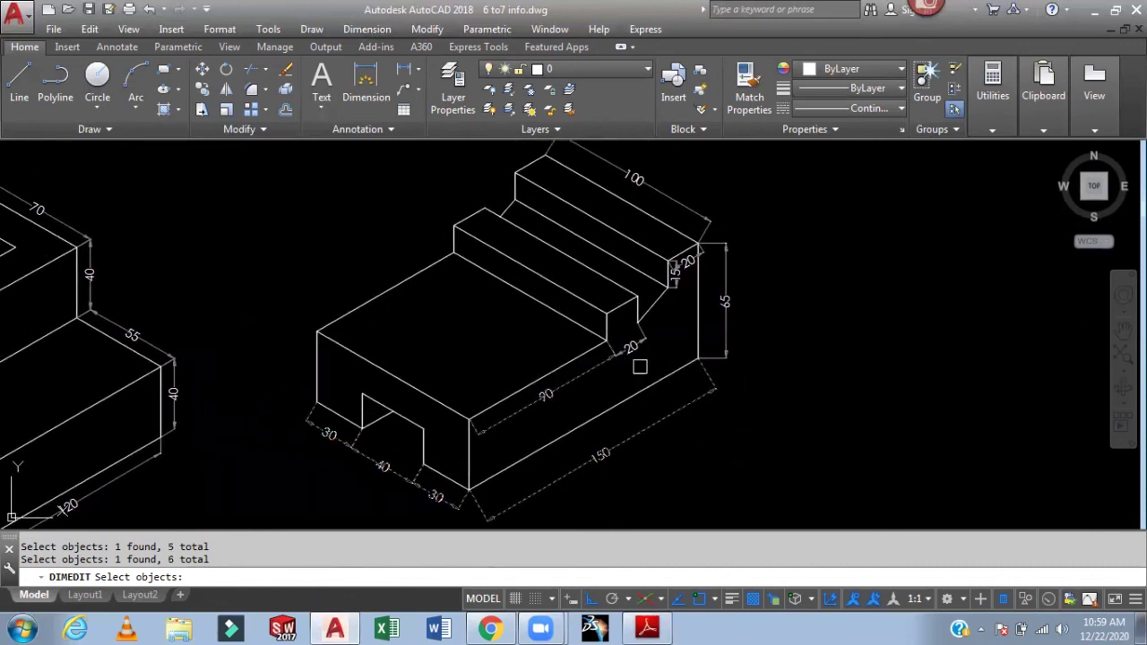
scroll(690, 272, "up", 5)
left_click(681, 229)
key("Return")
type("90")
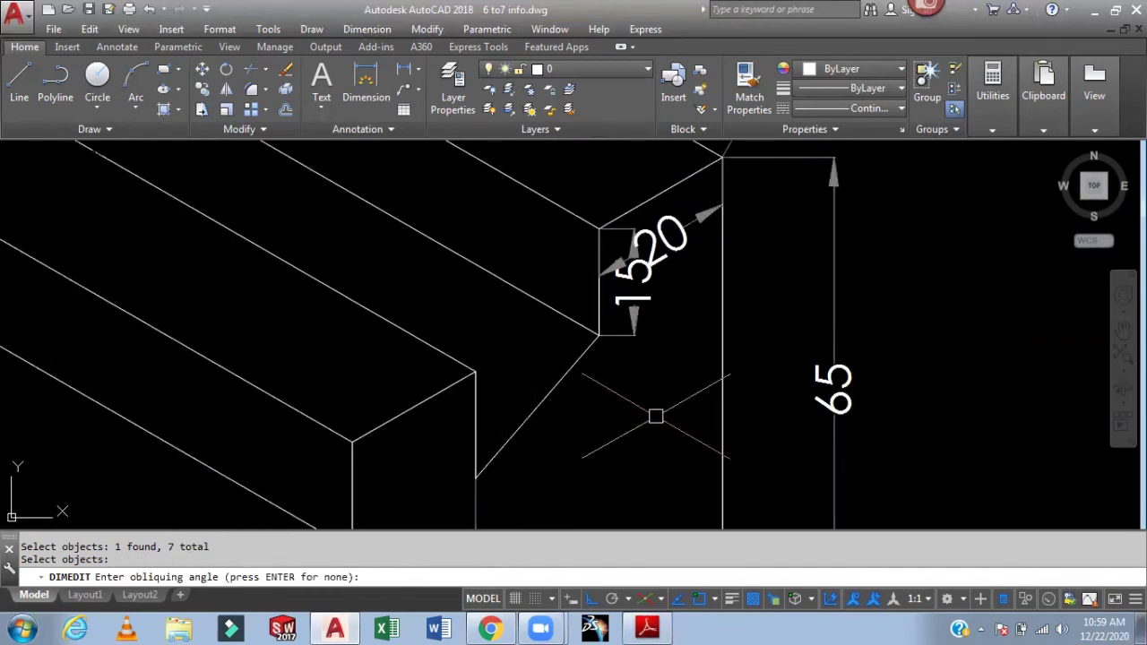
key("Return")
- Pan around to look over the whole part with its obliqued dimensions
scroll(656, 416, "down", 5)
middle_click_drag(717, 328, 788, 187)
mouse_move(884, 277)
middle_mouse_down()
mouse_move(914, 210)
mouse_move(863, 348)
middle_mouse_up()
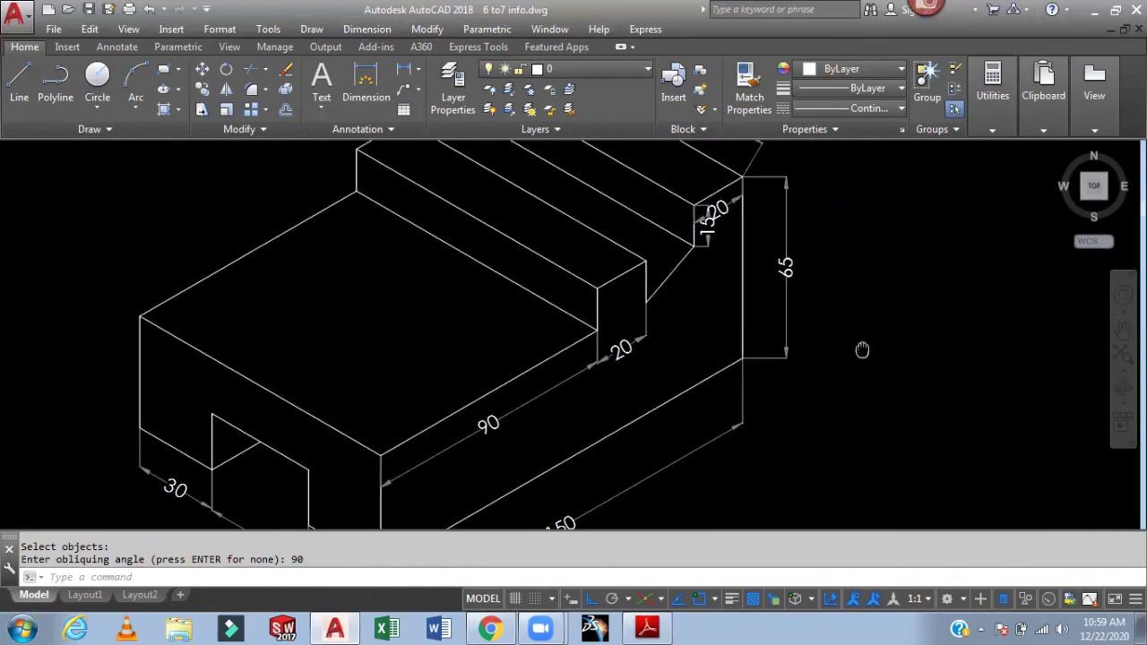
scroll(722, 217, "up", 3)
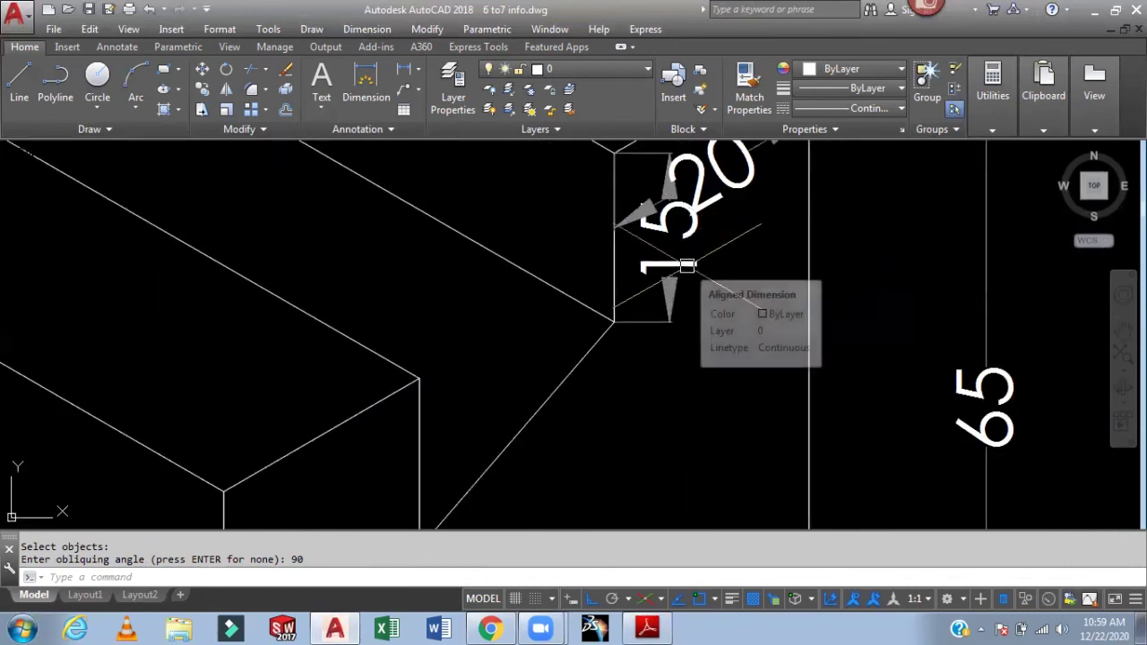
left_click(364, 30)
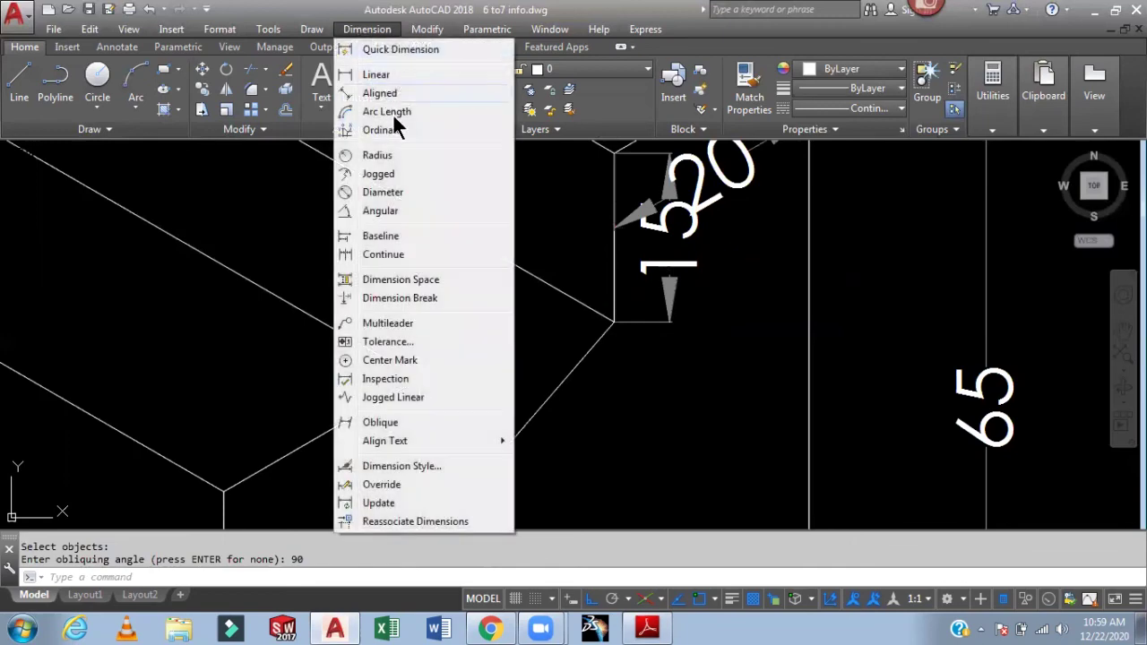
- Start Dimension Oblique and select the 65, 100 and one top-right corner dimension
left_click(404, 425)
scroll(595, 340, "down", 3)
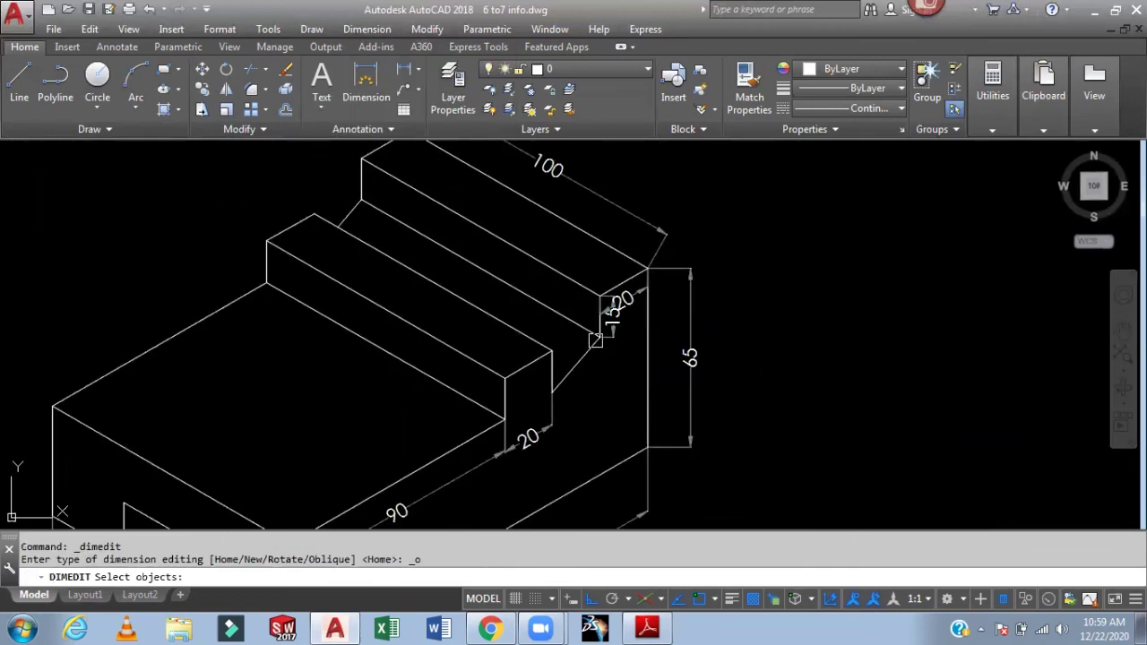
left_click(691, 359)
middle_click_drag(691, 360, 768, 333)
left_click(683, 299)
middle_click_drag(683, 299, 810, 312)
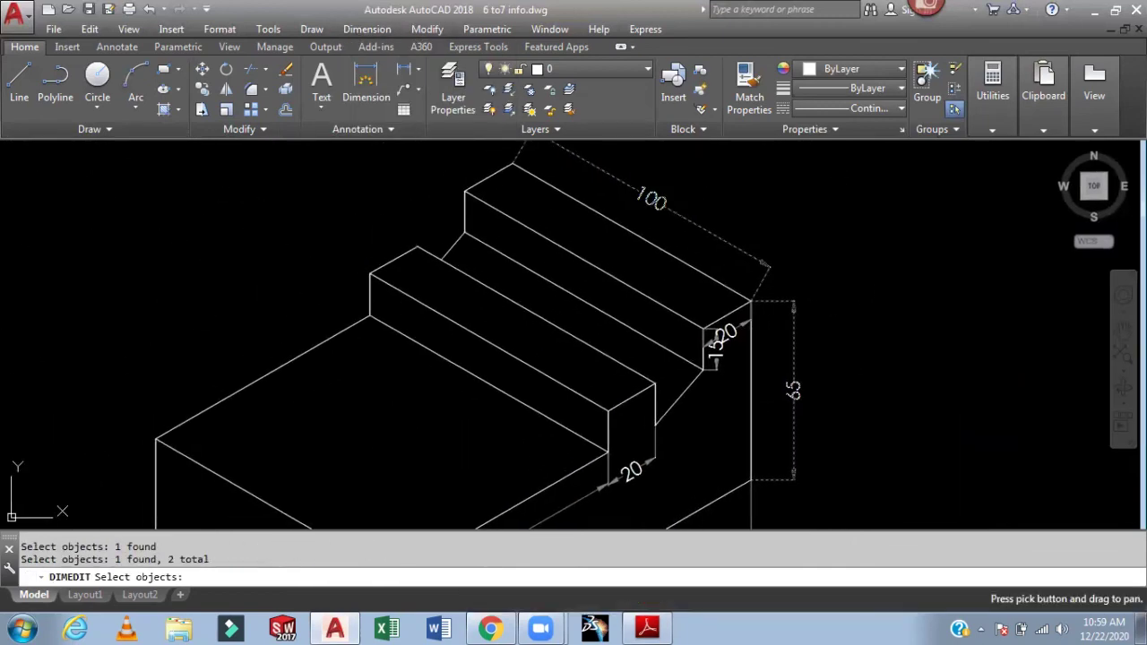
scroll(737, 329, "up", 3)
scroll(737, 329, "down", 3)
left_click(828, 315)
scroll(827, 315, "down", 2)
mouse_move(884, 302)
middle_mouse_down()
mouse_move(891, 264)
mouse_move(857, 250)
middle_mouse_up()
- Apply a 30° obliquing angle to the three selected dimensions
key("Return")
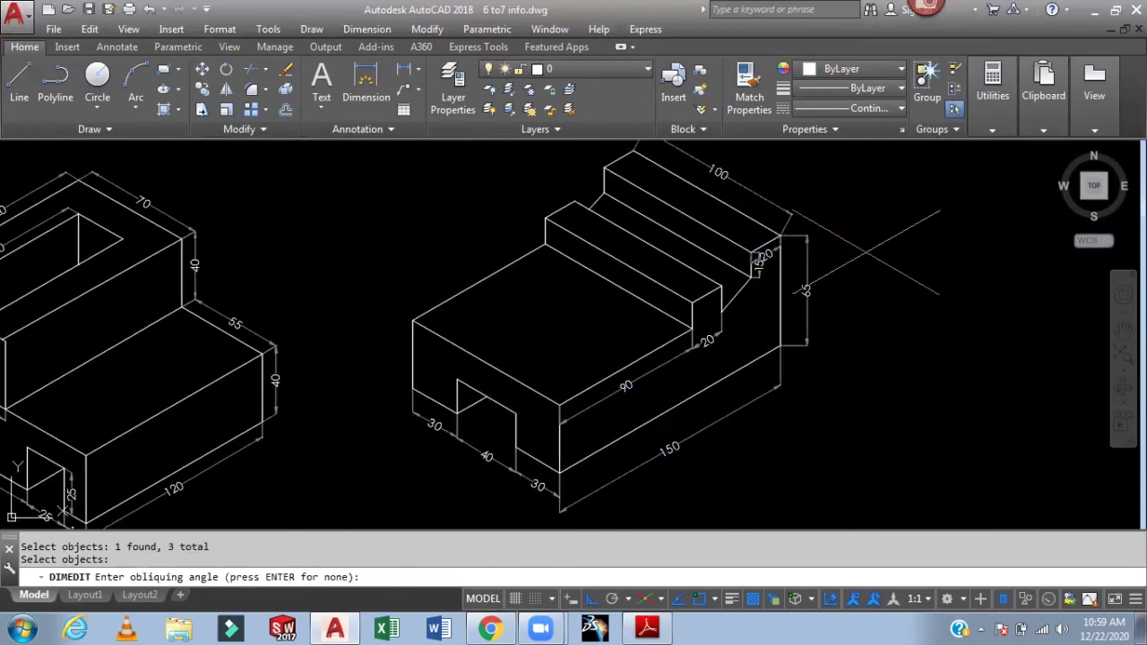
type("30")
key("Return")
scroll(866, 249, "up", 2)
middle_click_drag(866, 249, 851, 301)
scroll(851, 301, "up", 2)
scroll(927, 371, "down", 1)
scroll(974, 376, "down", 1)
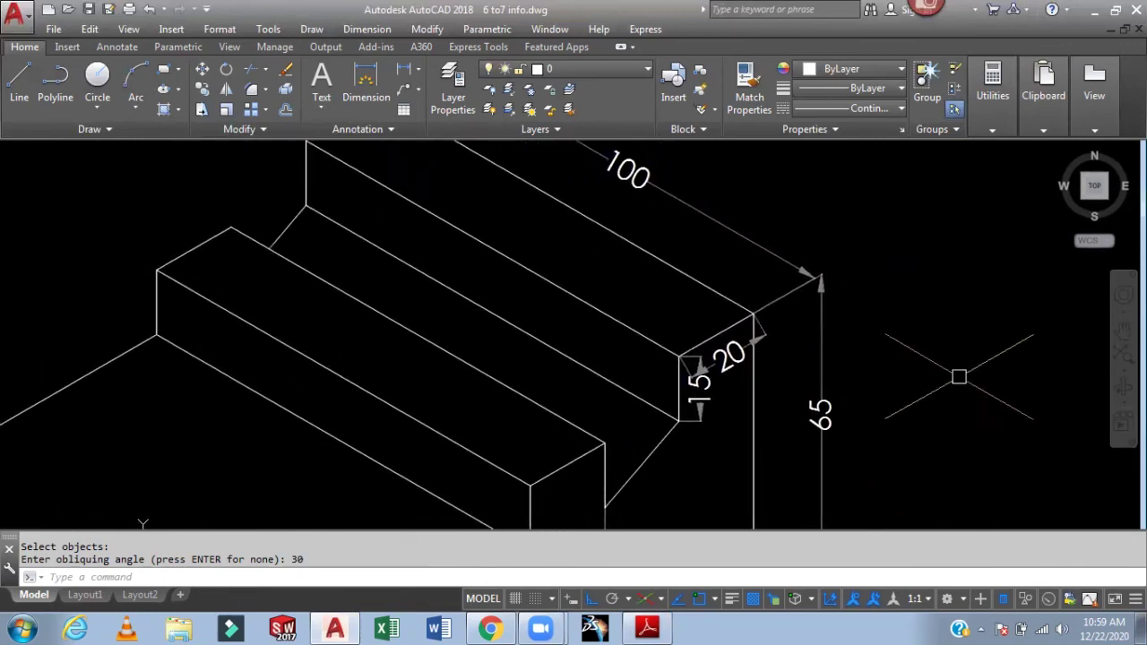
scroll(733, 404, "up", 3)
key("Return")
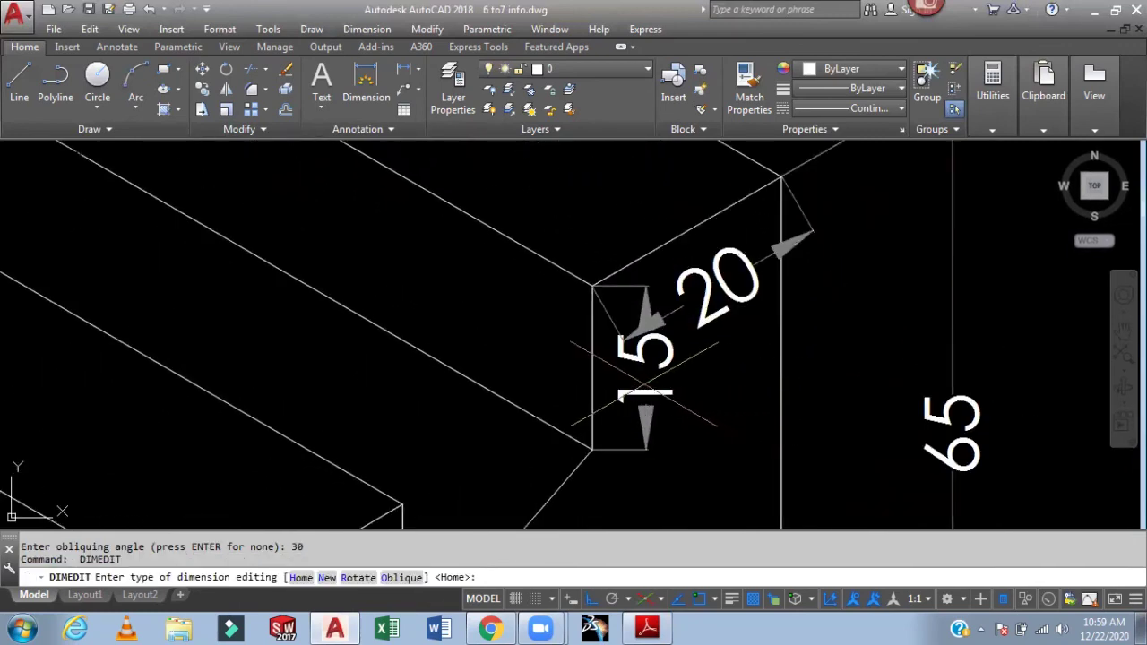
- Use the Oblique option to slant the right block's 15 dimension to -30°
type("o")
key("Return")
left_click(645, 385)
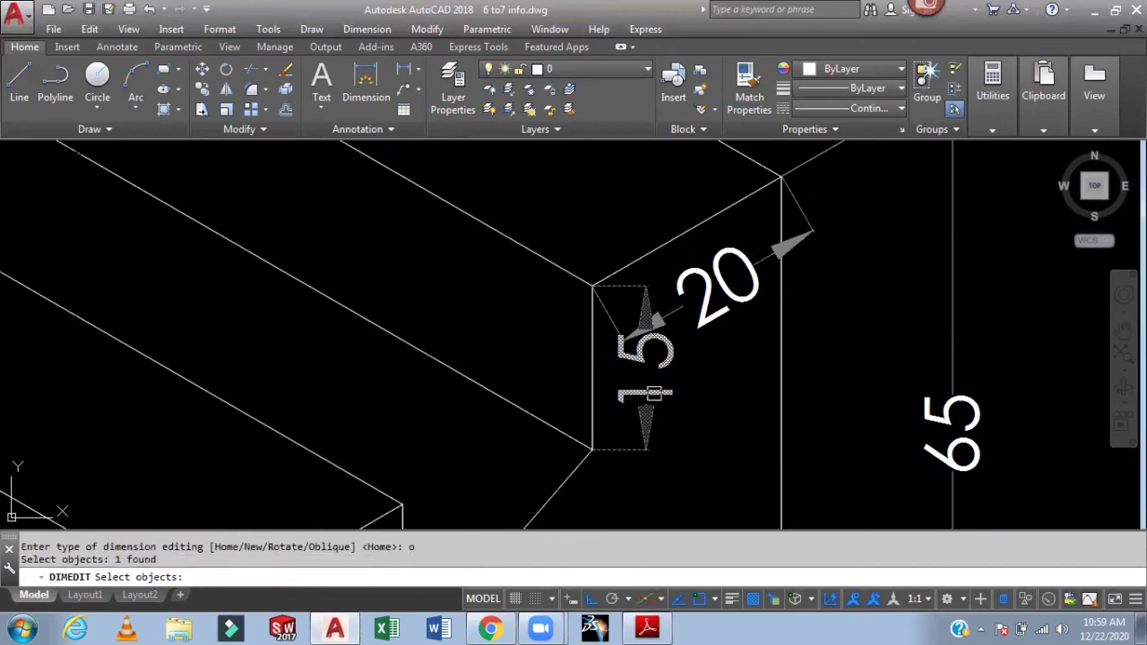
key("Return")
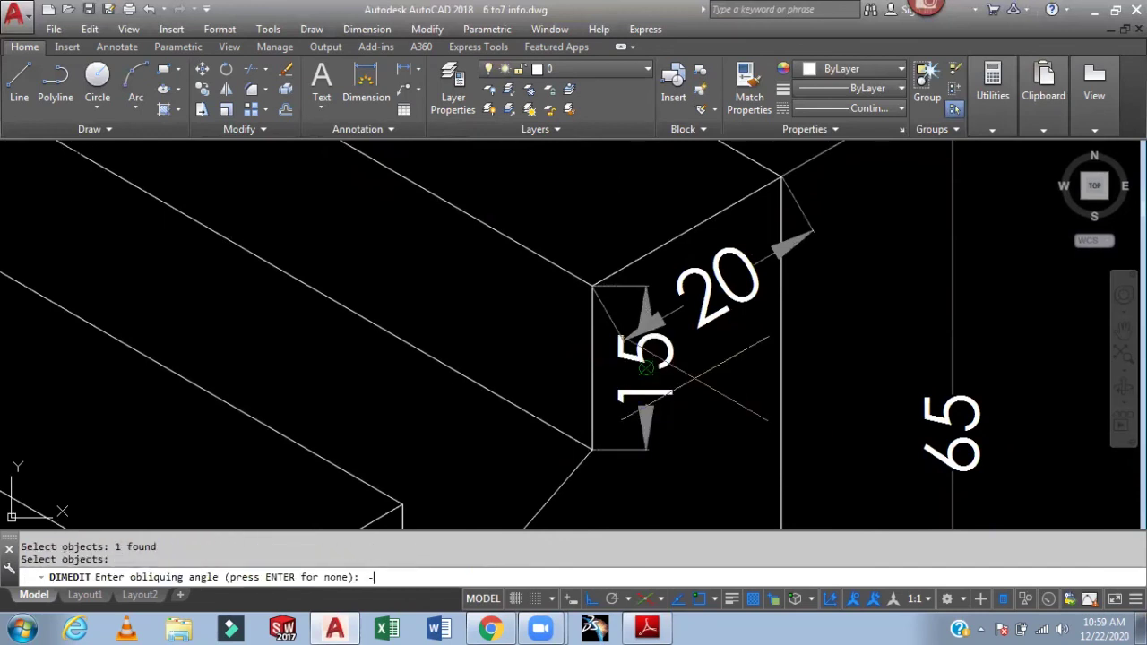
type("-30")
key("Return")
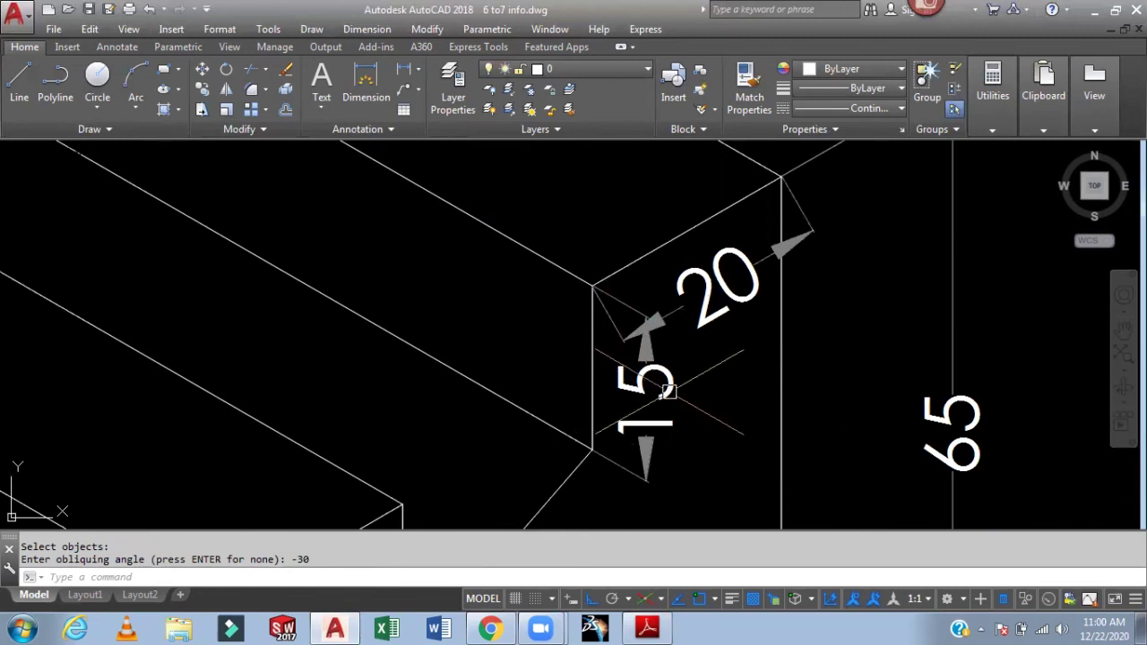
scroll(681, 391, "down", 3)
scroll(802, 300, "up", 1)
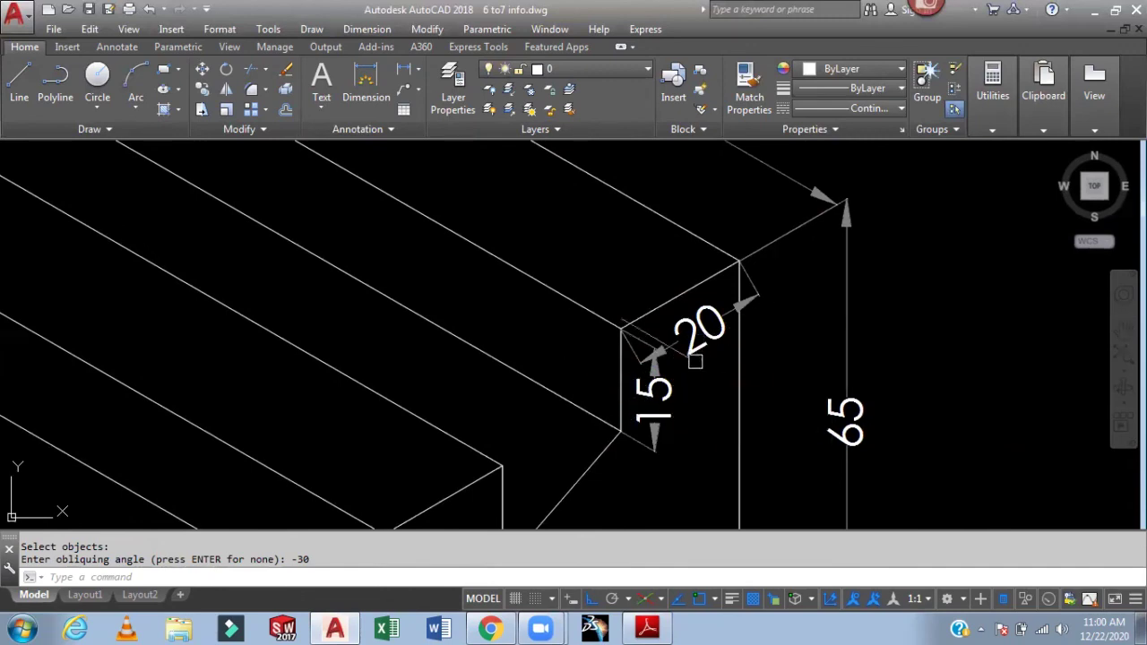
scroll(695, 369, "down", 2)
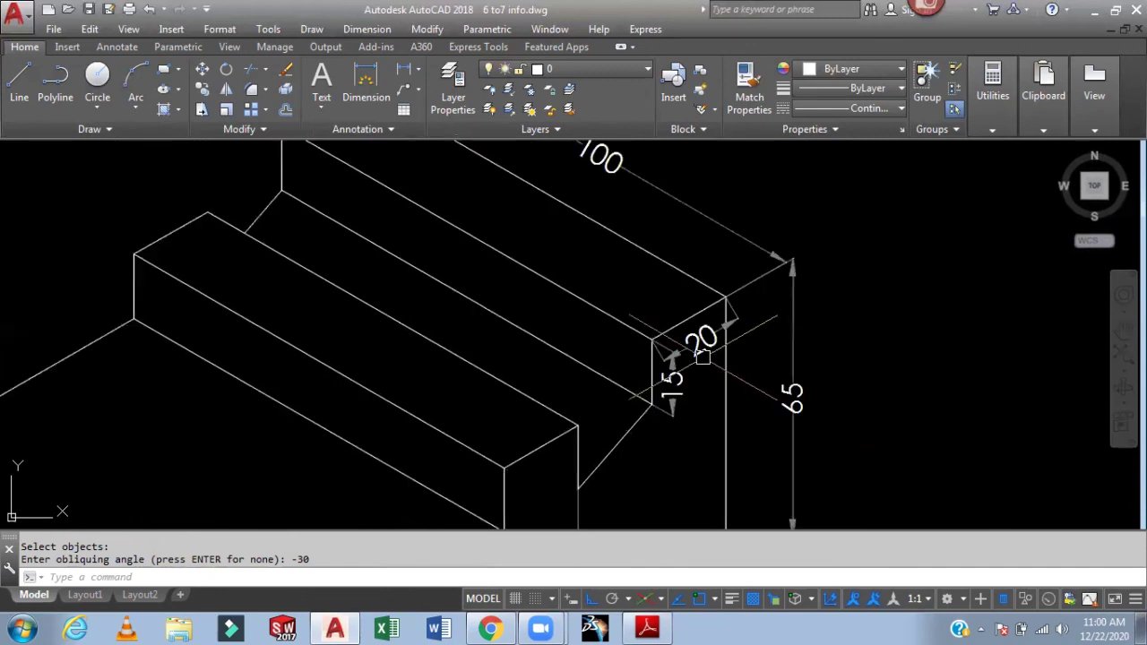
left_click(367, 29)
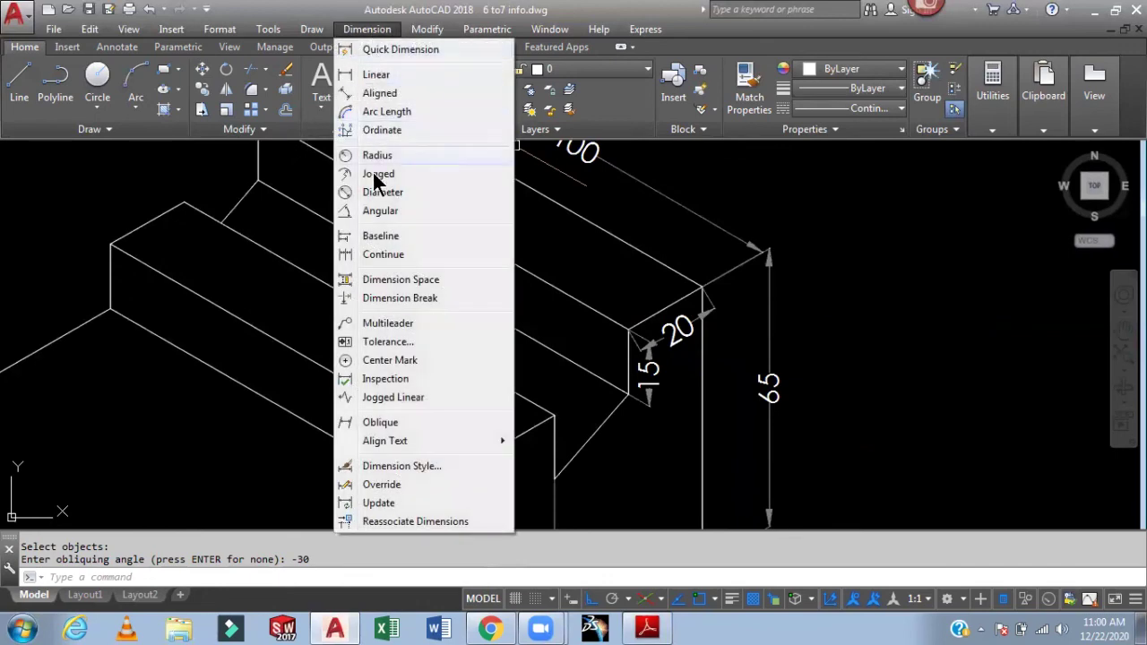
- Oblique the small 20 dimension at the top-right corner to 90°
left_click(381, 422)
left_click(679, 330)
key("Return")
type("90")
key("Return")
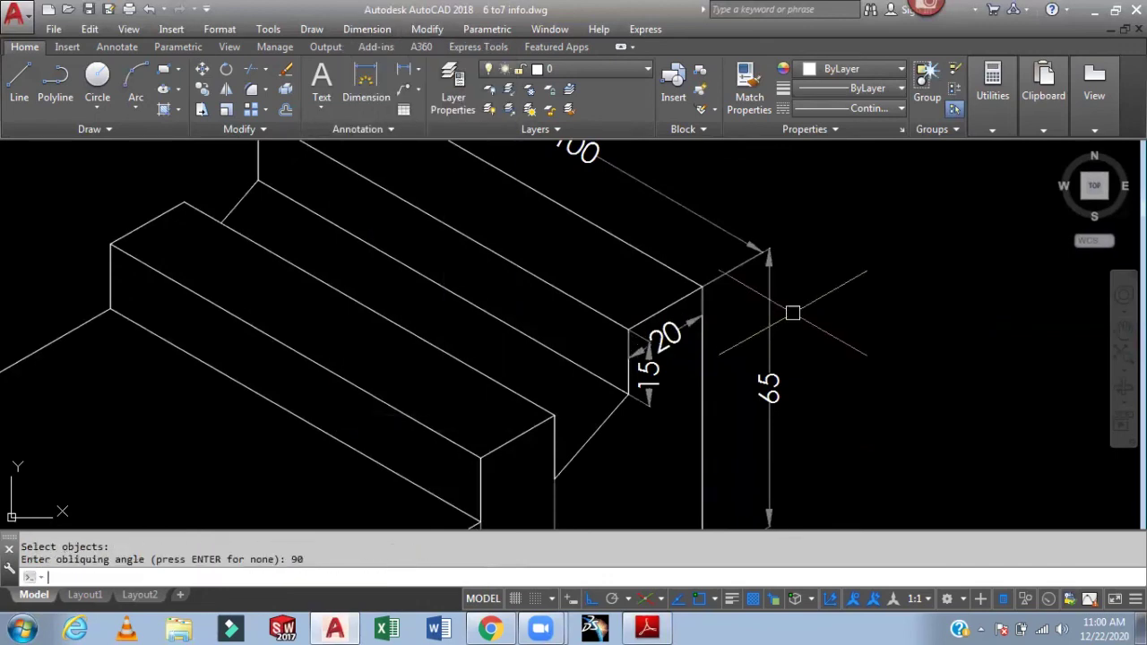
mouse_move(848, 324)
middle_mouse_down()
mouse_move(893, 116)
mouse_move(932, 242)
middle_mouse_up()
mouse_move(837, 249)
middle_mouse_down()
mouse_move(814, 312)
mouse_move(764, 346)
middle_mouse_up()
scroll(789, 306, "up", 2)
- Move the 15 dimension's text to a cleaner spot beside the corner
left_click(764, 345)
left_click(764, 332)
scroll(688, 288, "up", 3)
left_click(688, 292)
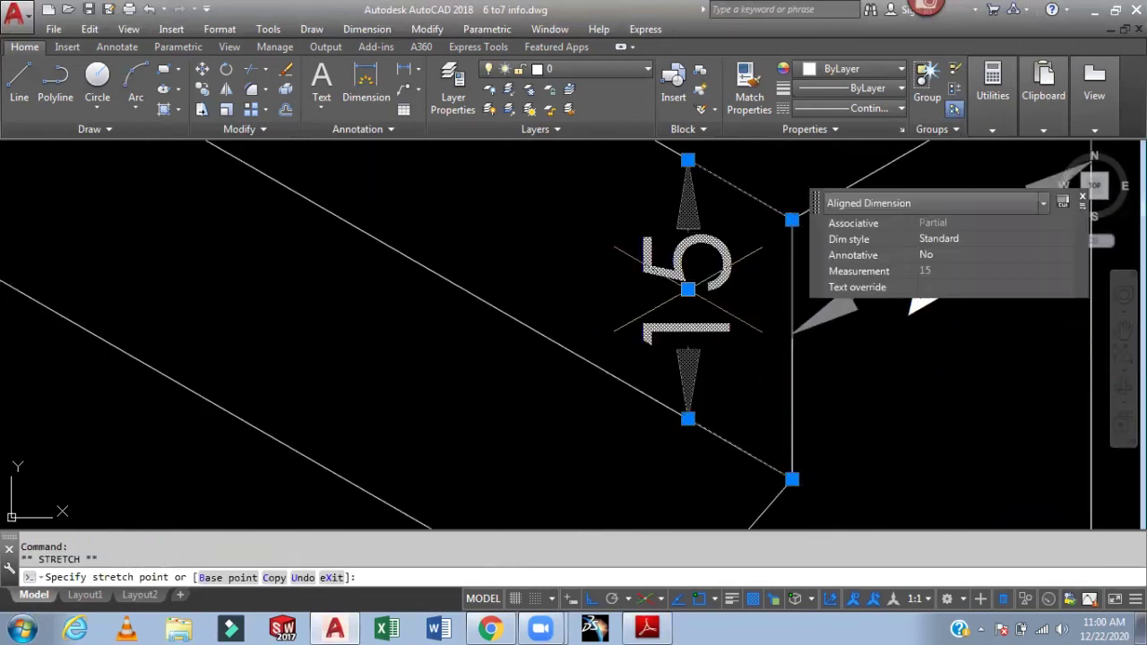
key("Escape")
scroll(734, 299, "down", 4)
scroll(1004, 310, "down", 3)
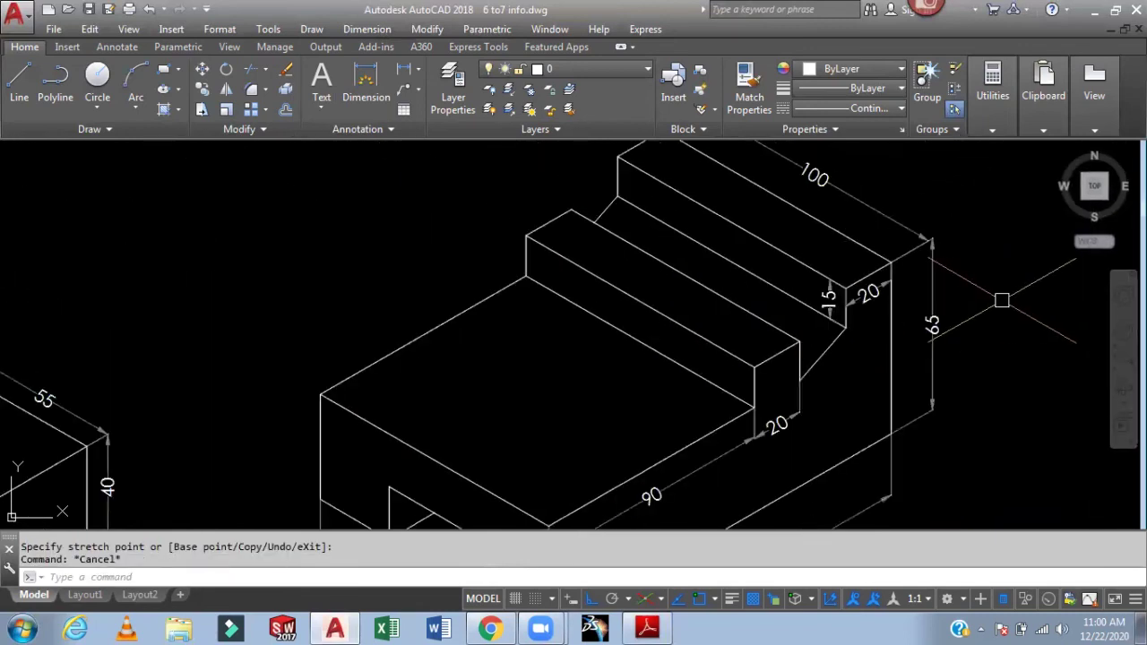
mouse_move(996, 310)
middle_mouse_down()
mouse_move(976, 251)
mouse_move(917, 257)
middle_mouse_up()
scroll(972, 250, "down", 3)
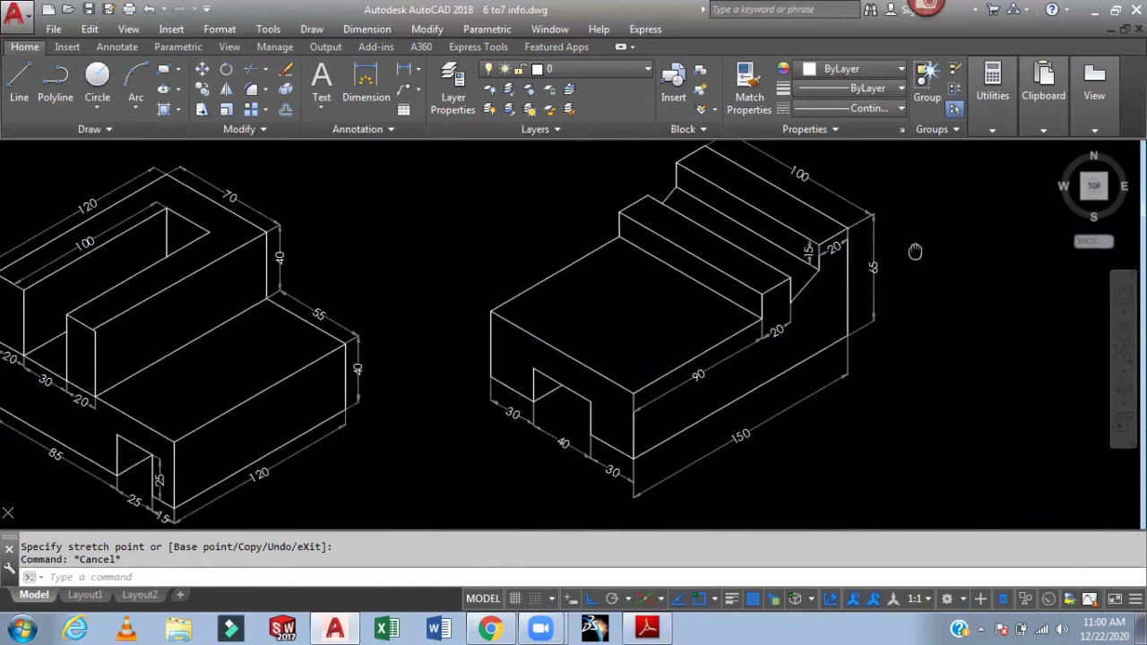
scroll(923, 258, "down", 2)
scroll(932, 257, "up", 3)
mouse_move(942, 256)
middle_mouse_down()
mouse_move(1071, 264)
mouse_move(1037, 313)
middle_mouse_up()
scroll(1019, 253, "down", 2)
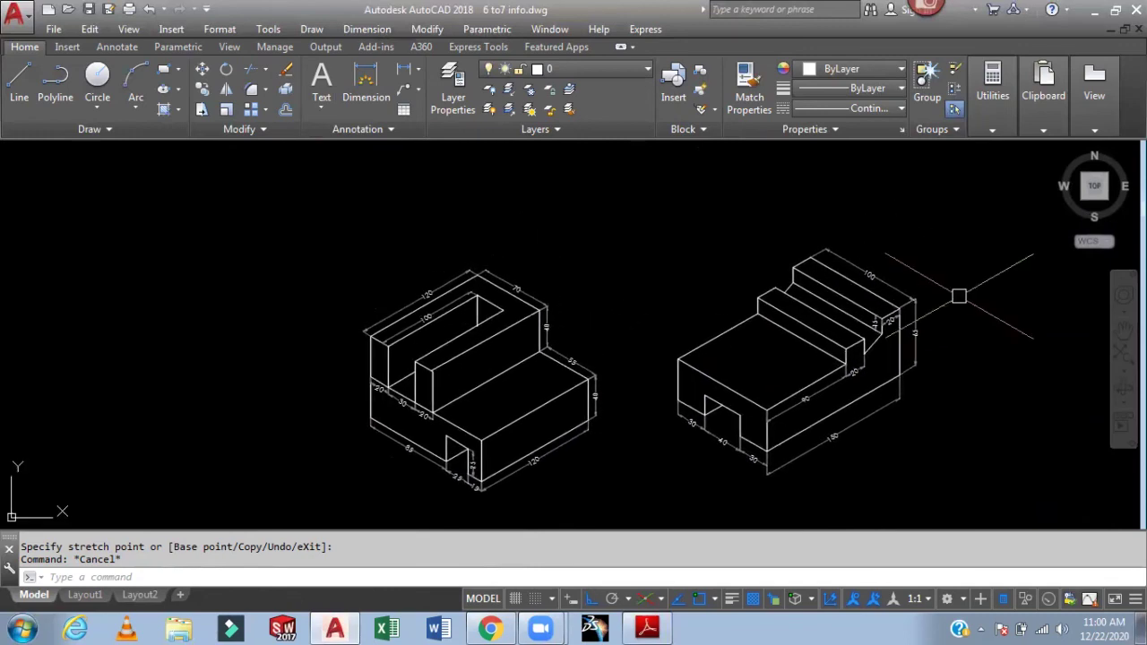
middle_click_drag(959, 295, 967, 286)
left_click(222, 38)
mouse_move(171, 29)
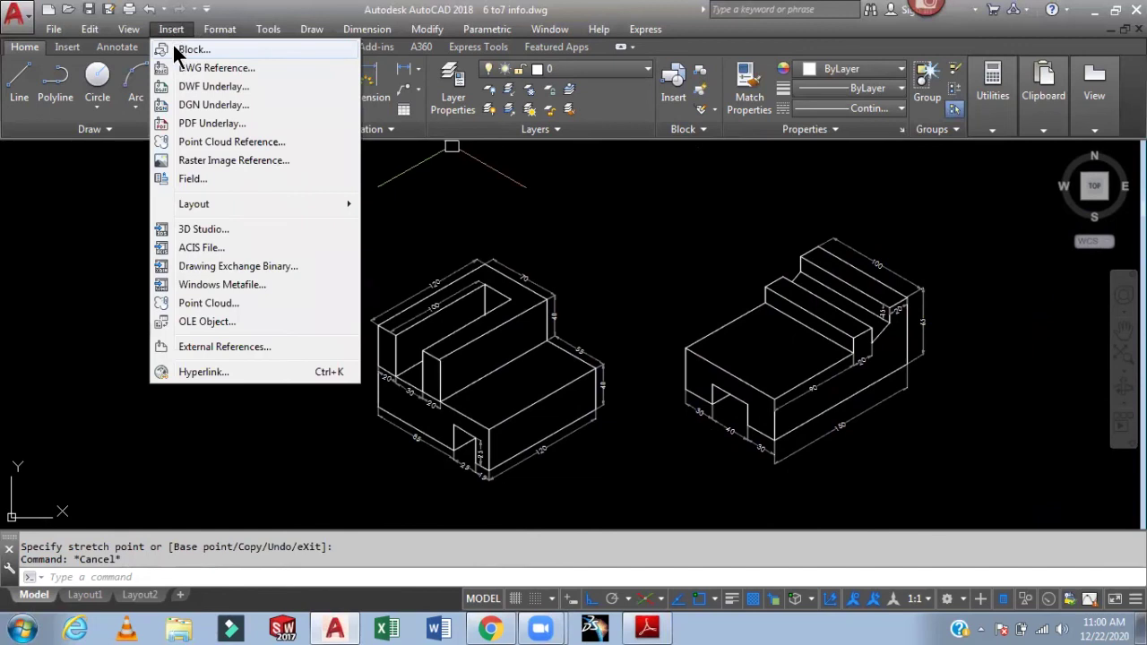
key("Escape")
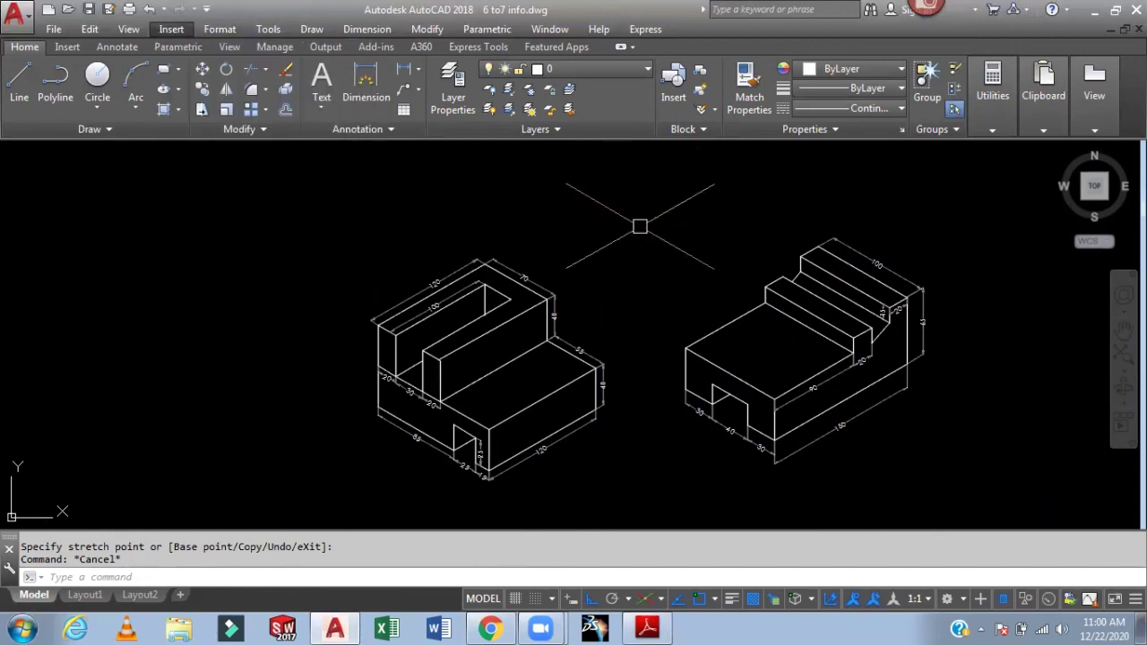
left_click(640, 226)
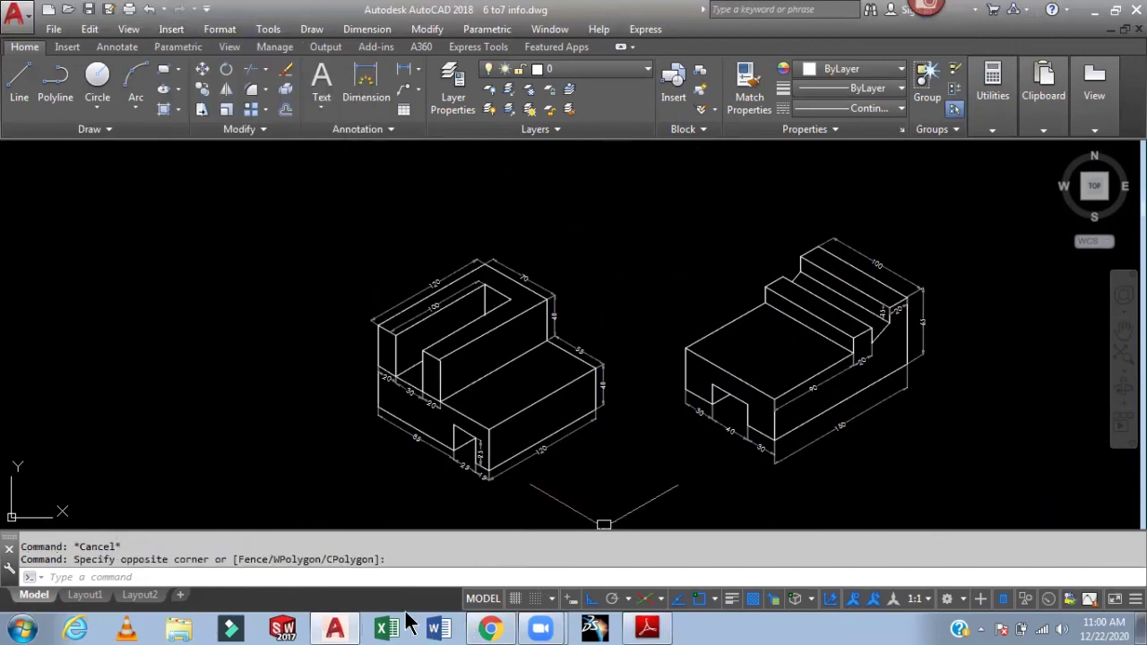